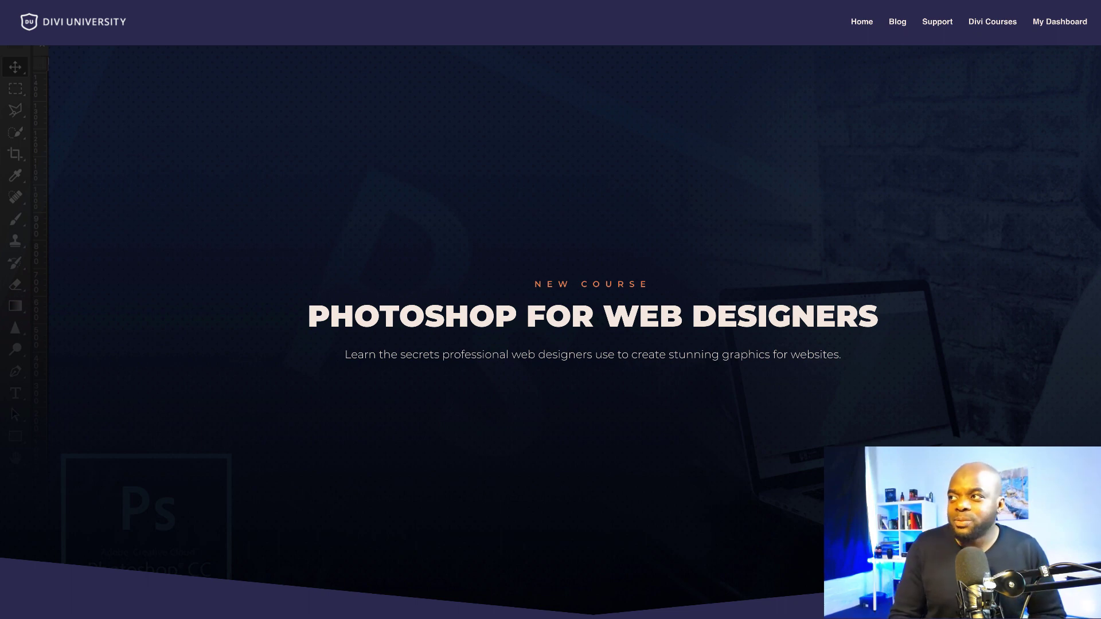
Look through the Photoshop for Web Designers course page, from its introduction down to the list of topics covered
scroll(550, 310, "down", 5)
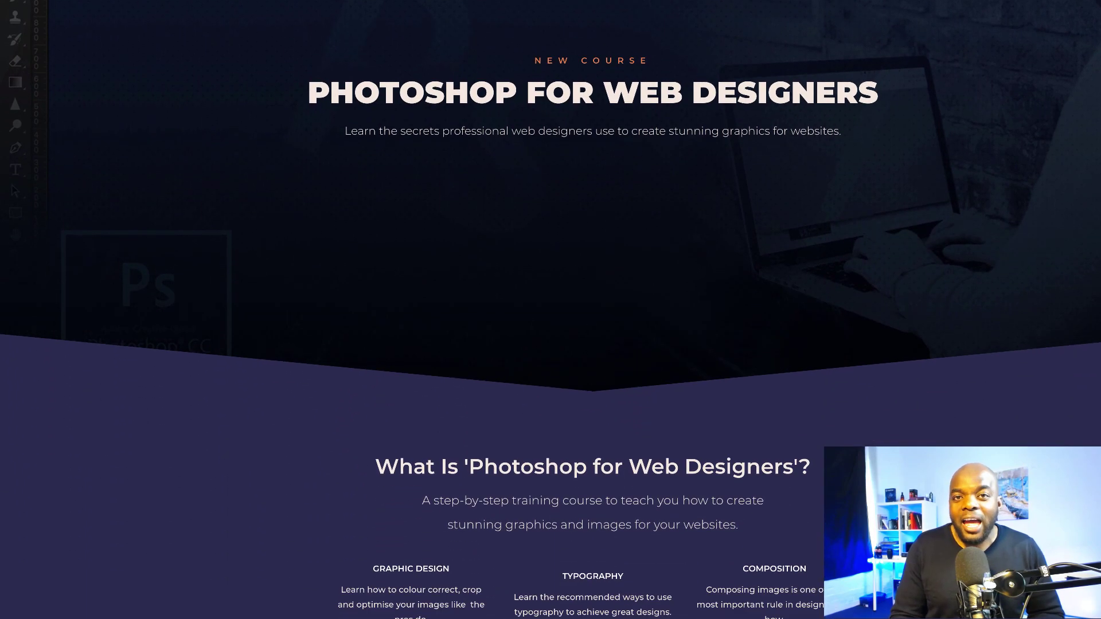
scroll(550, 310, "down", 7)
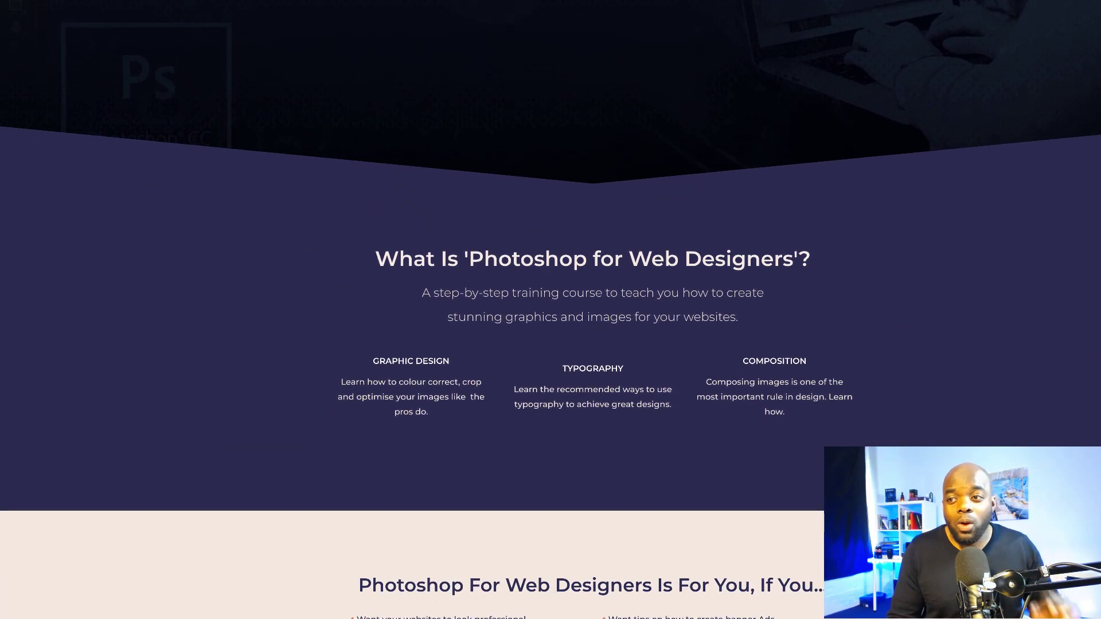
scroll(551, 310, "down", 1)
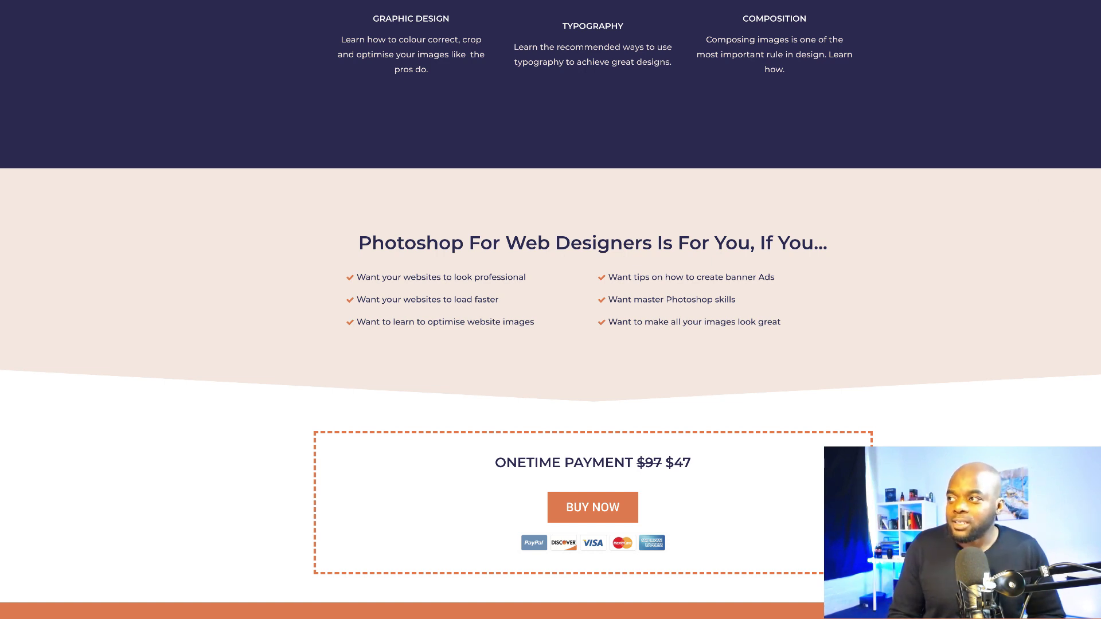
scroll(550, 310, "down", 4)
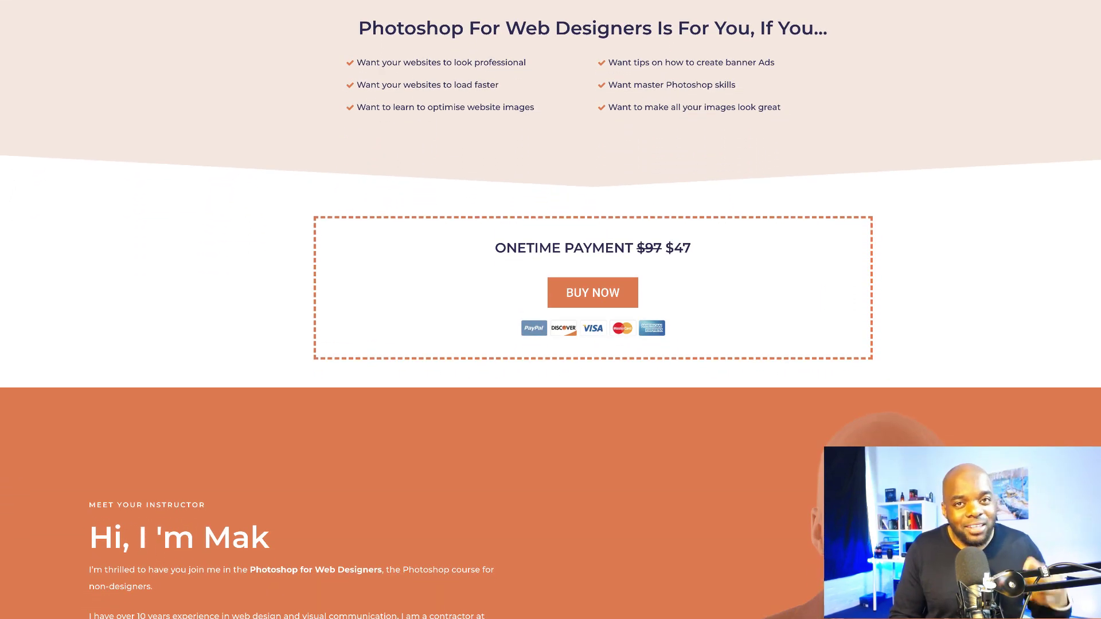
scroll(551, 309, "down", 6)
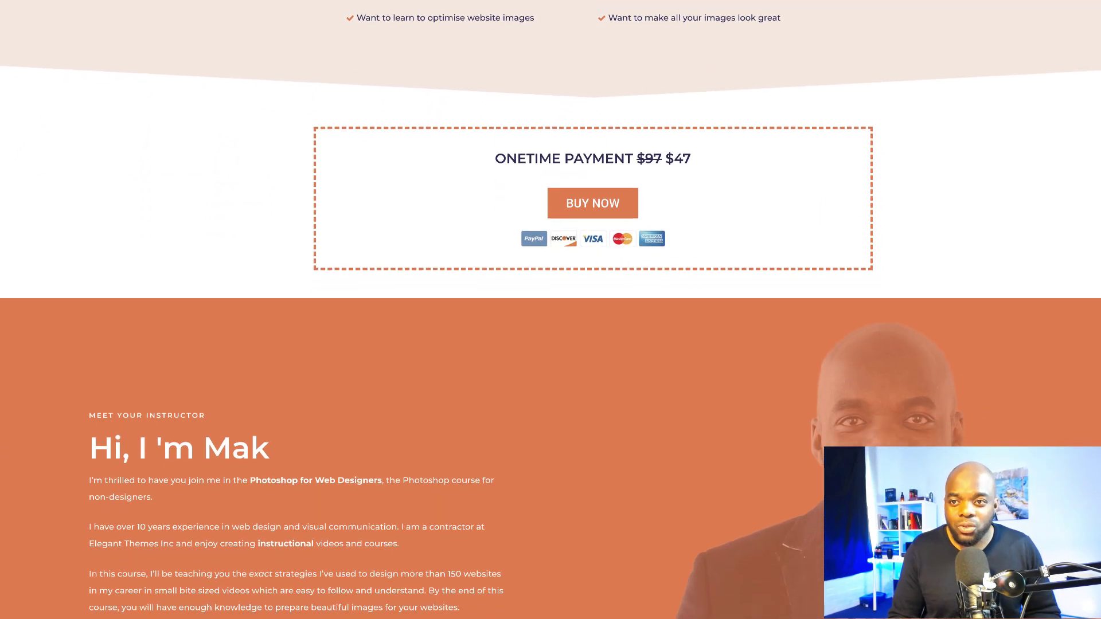
scroll(551, 310, "down", 7)
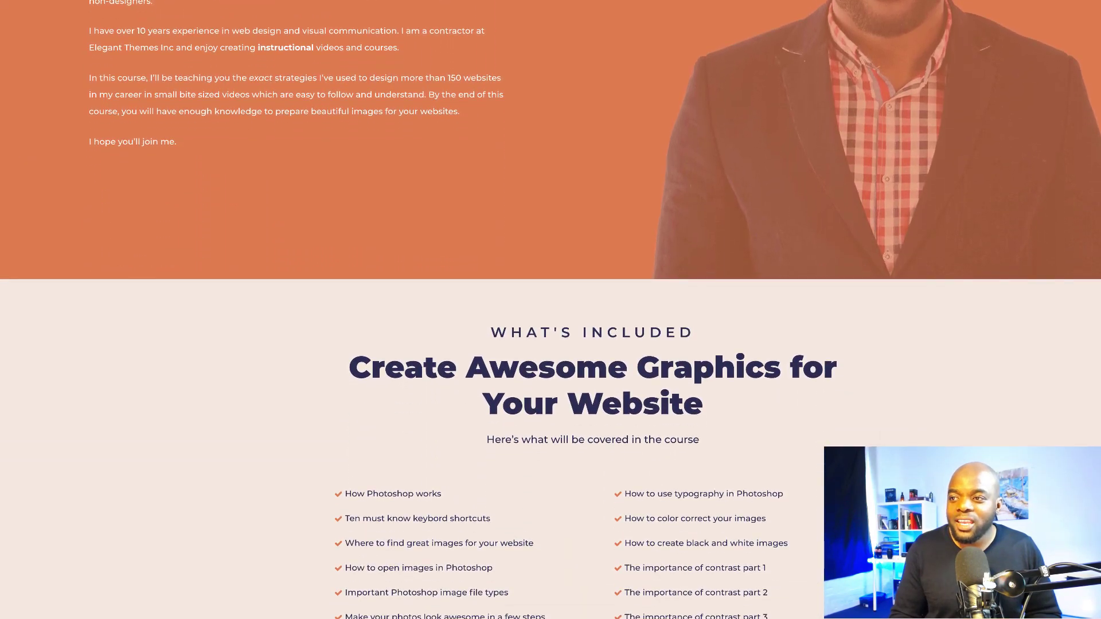
scroll(853, 387, "down", 2)
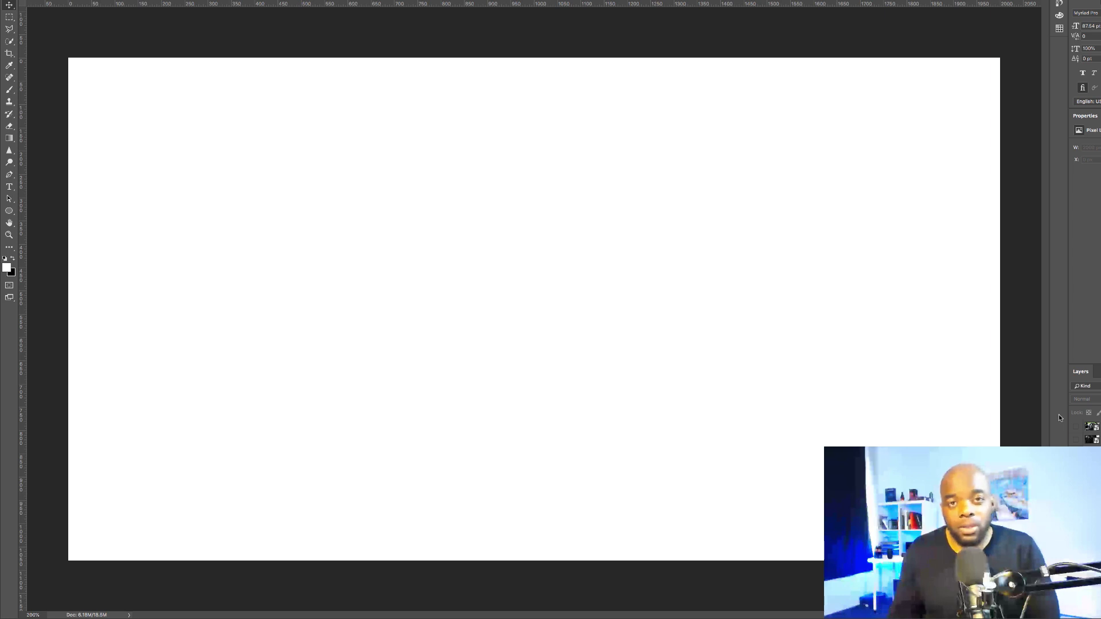
Preview the black-and-white portrait and the car interior photo one at a time through their layer visibility
left_click(1076, 439)
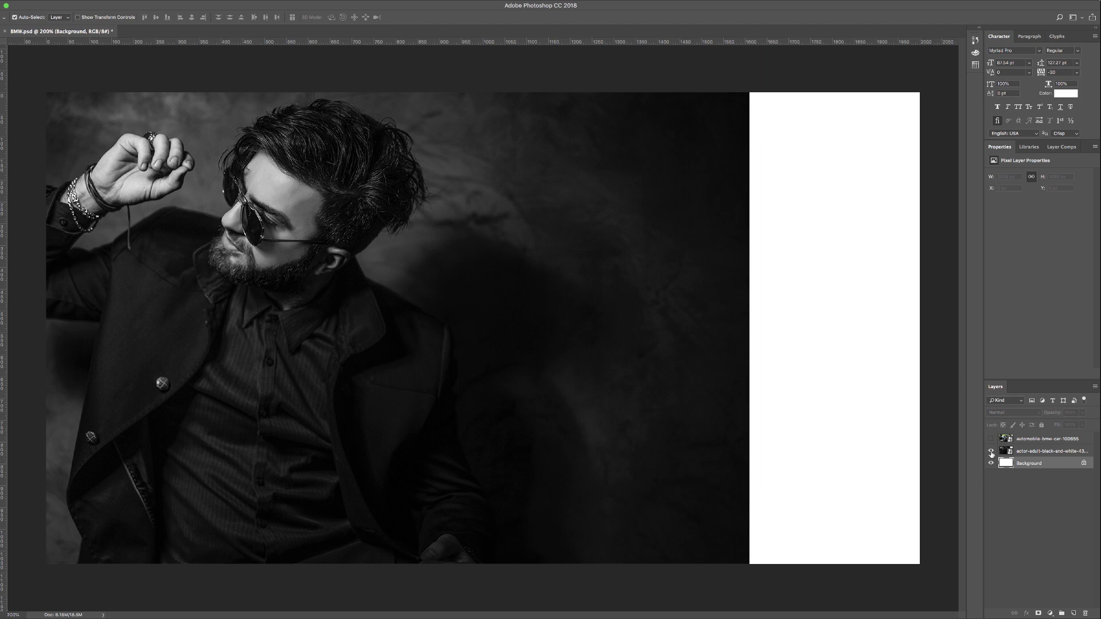
left_click(991, 451)
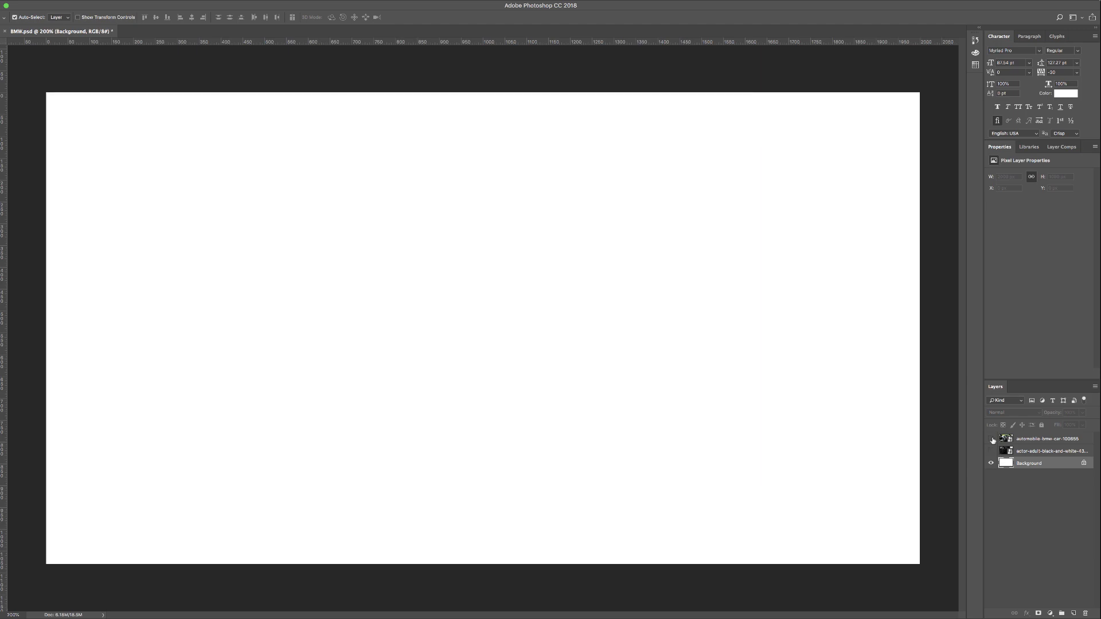
left_click(991, 439)
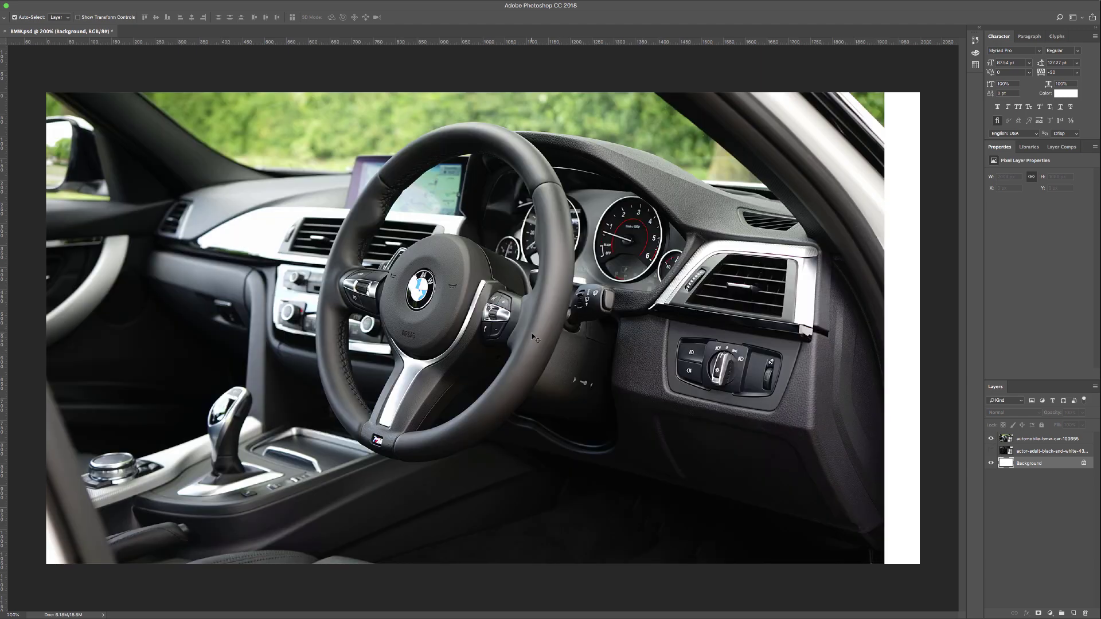
left_click(991, 439)
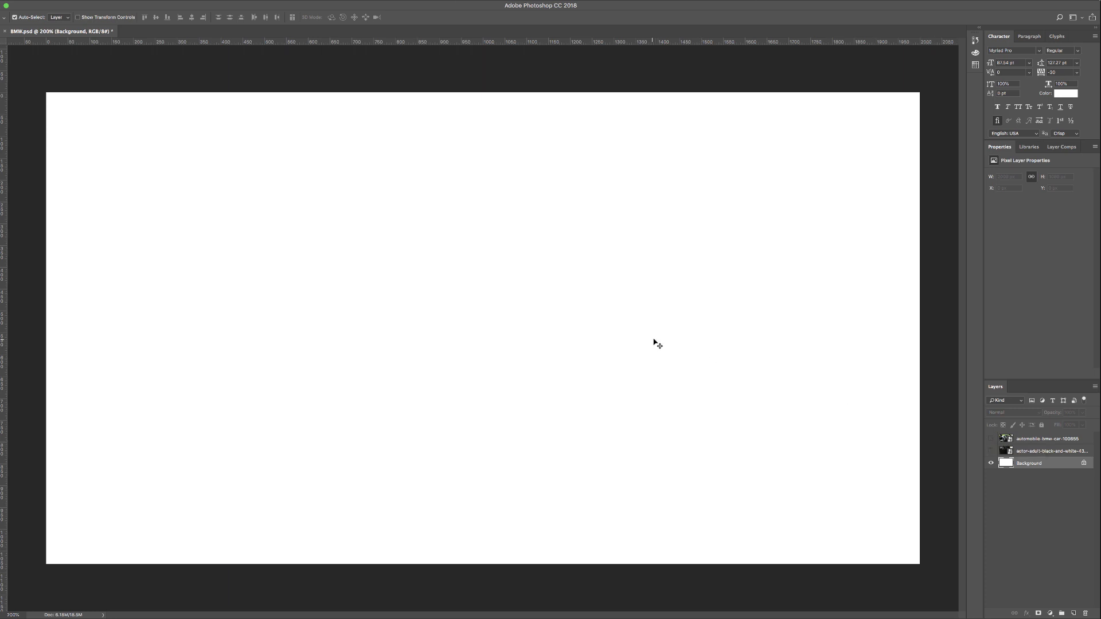
Show the man's portrait and car interior layers and shift both photos right, placing the car's left edge at about 458 px
left_click(992, 451)
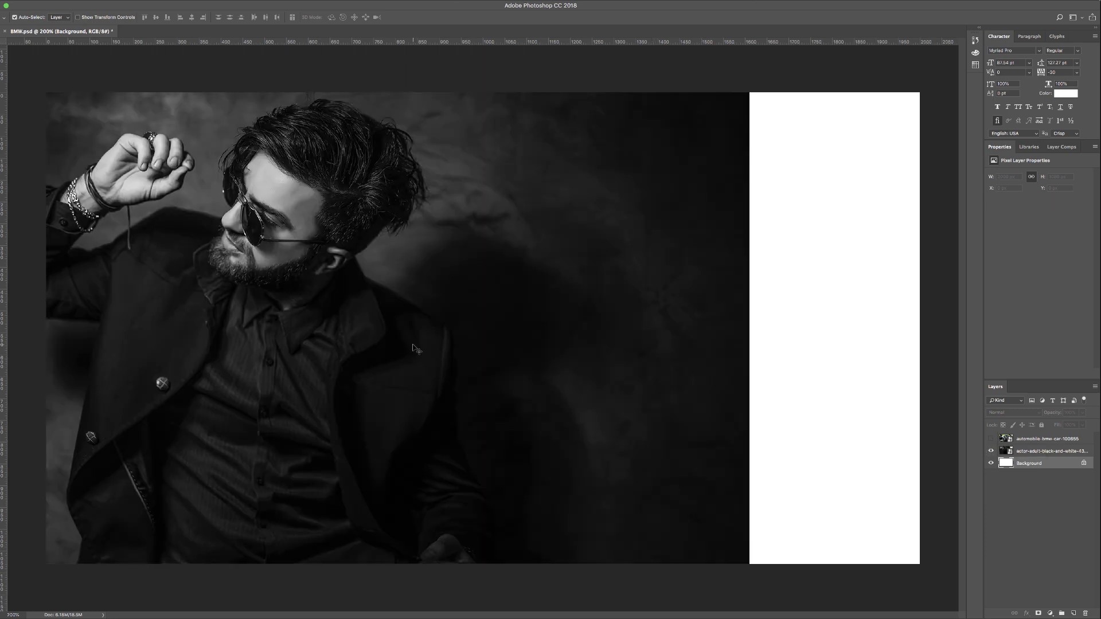
left_click_drag(421, 350, 389, 333)
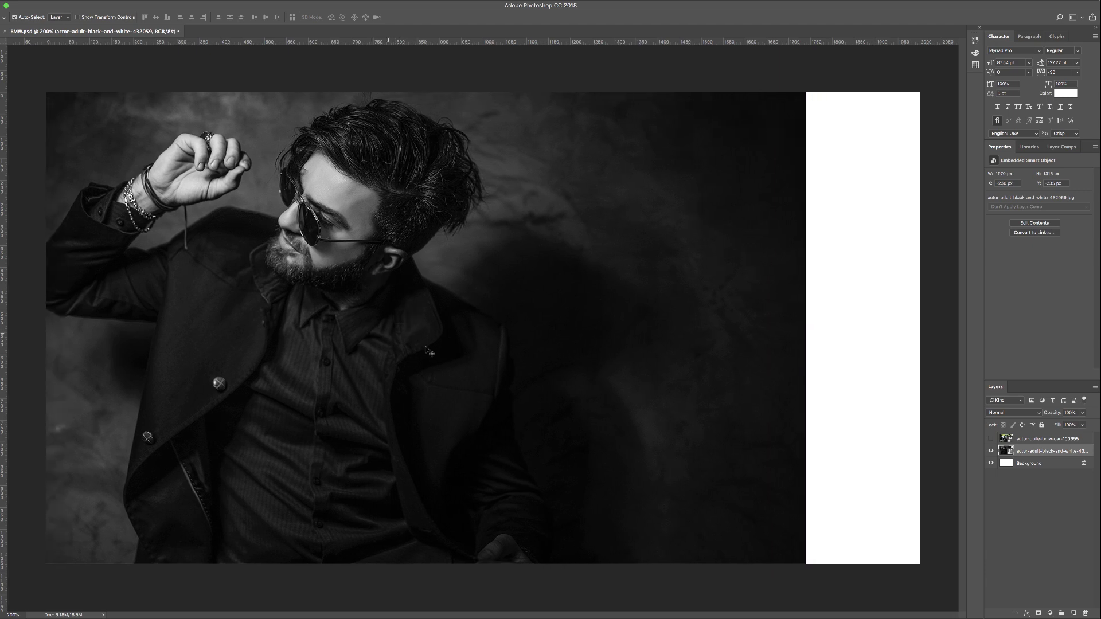
left_click(991, 439)
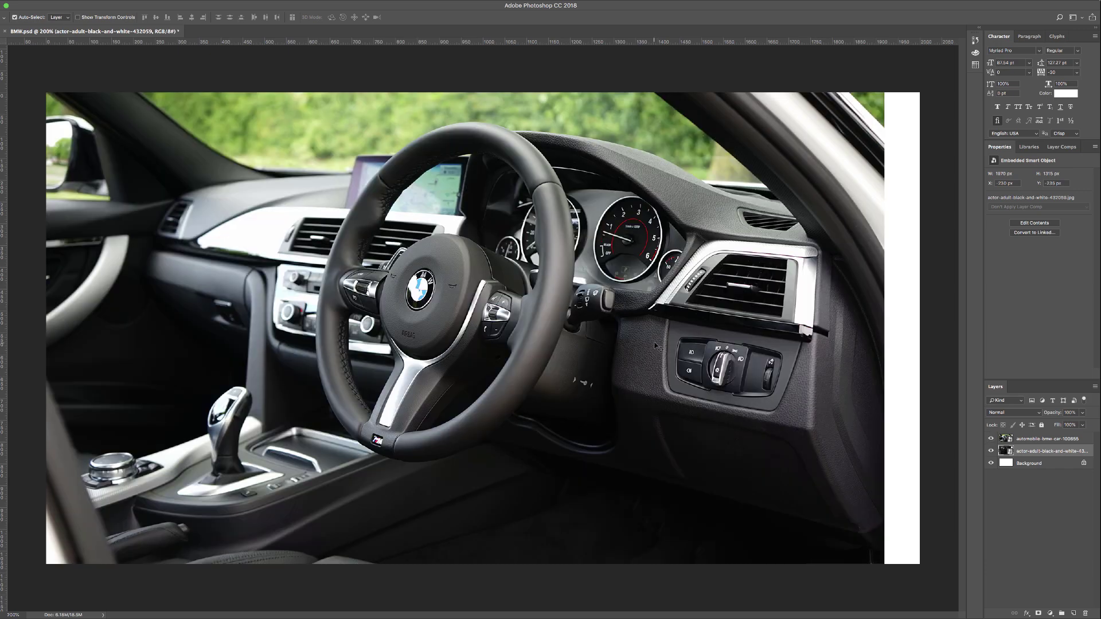
left_click_drag(537, 339, 741, 354)
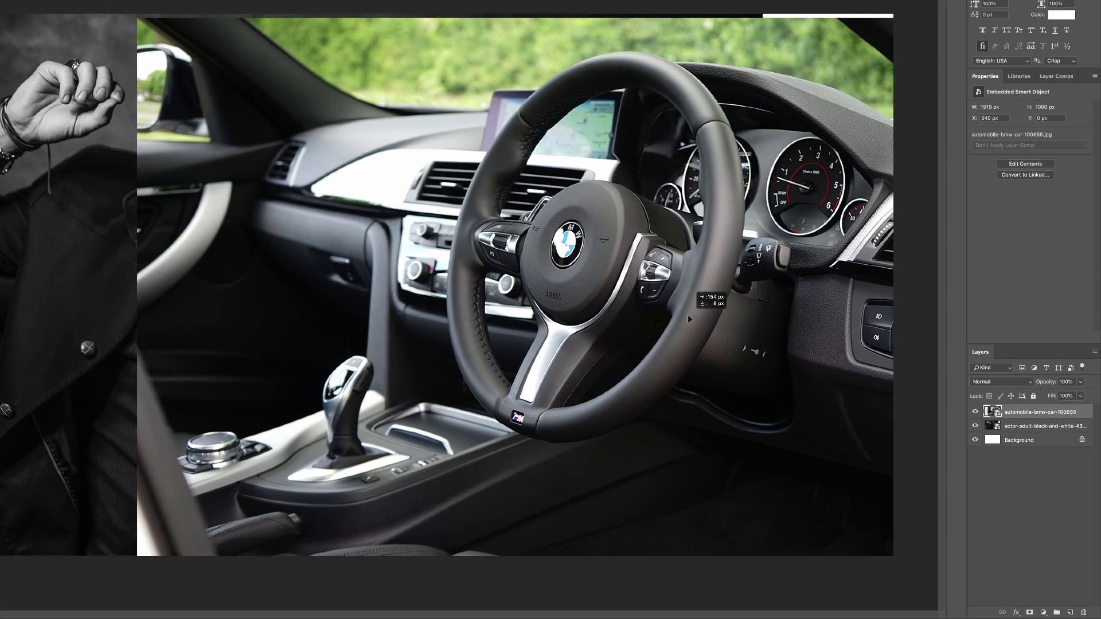
left_click_drag(687, 315, 666, 309)
Add a layer mask to the automobile-bmw-car layer
left_click(1034, 475)
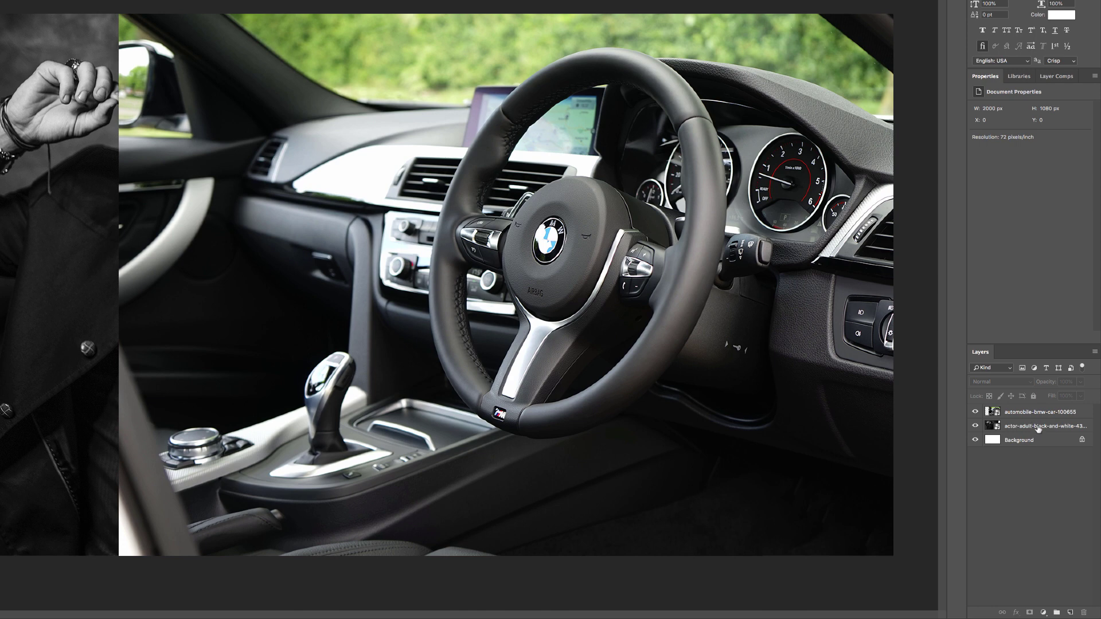
left_click(1025, 413)
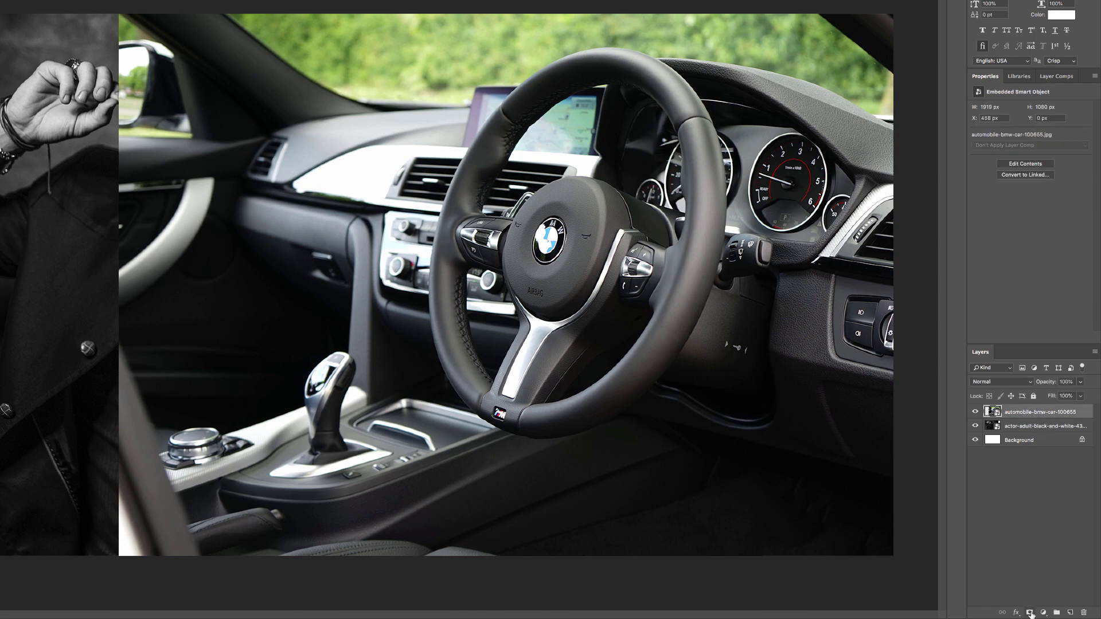
left_click(1030, 612)
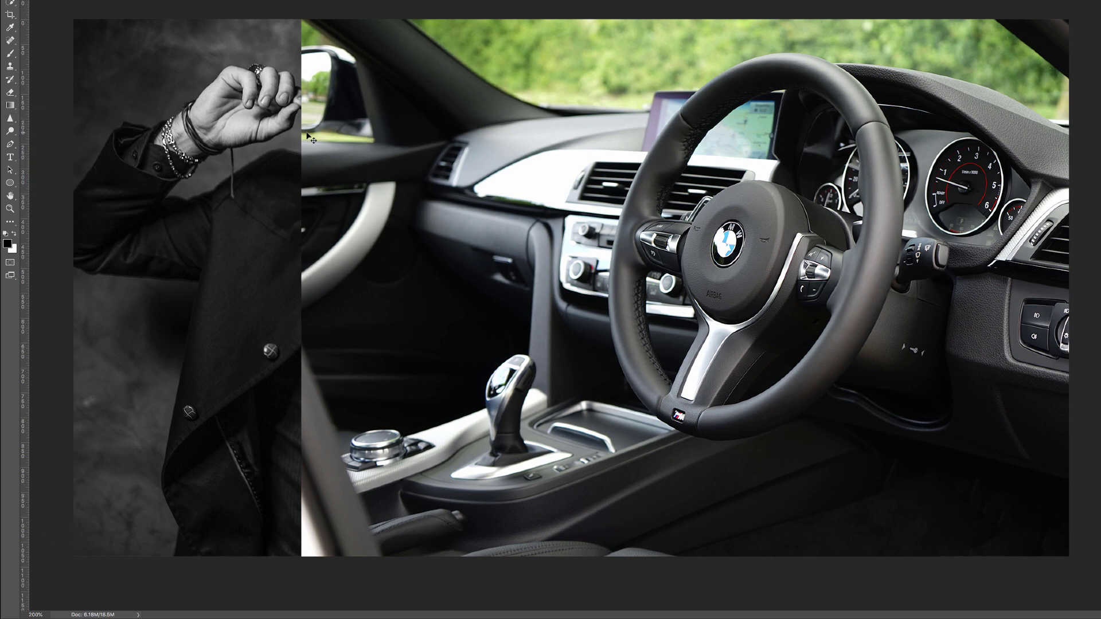
Paint the car layer's mask with a soft 700 px black brush over the man, blending the two photos beside the steering wheel
key("b")
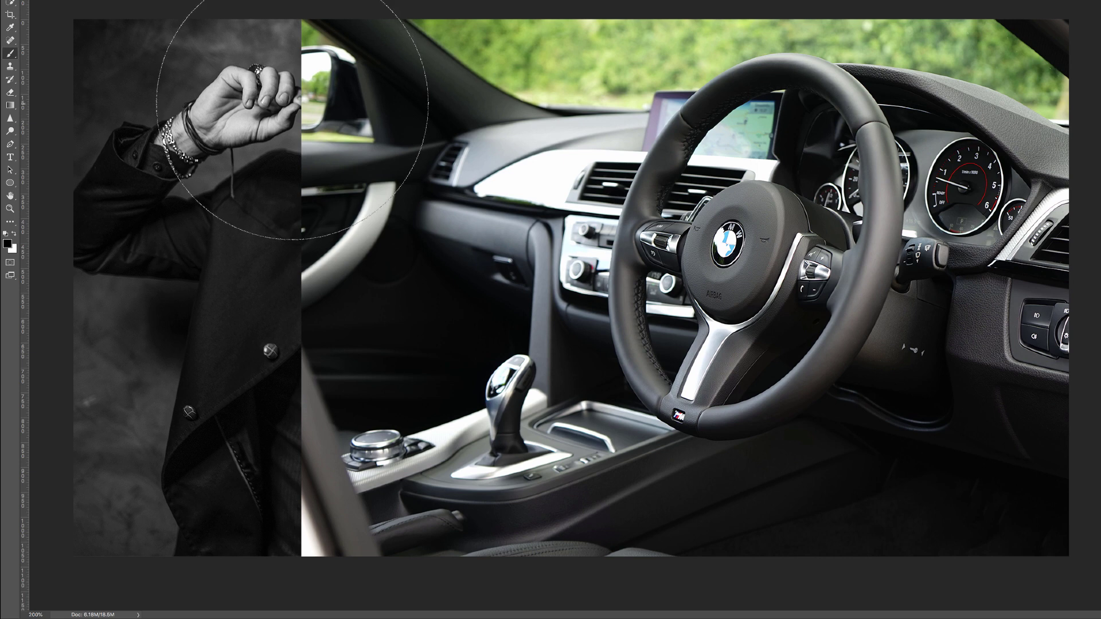
mouse_move(292, 118)
left_mouse_down()
mouse_move(284, 85)
mouse_move(355, 275)
mouse_move(333, 450)
mouse_move(344, 424)
mouse_move(390, 505)
mouse_move(322, 401)
mouse_move(419, 504)
mouse_move(435, 459)
mouse_move(459, 516)
mouse_move(405, 369)
mouse_move(410, 386)
mouse_move(487, 241)
mouse_move(401, 276)
mouse_move(344, 344)
mouse_move(414, 129)
mouse_move(550, 92)
mouse_move(534, 63)
left_mouse_up()
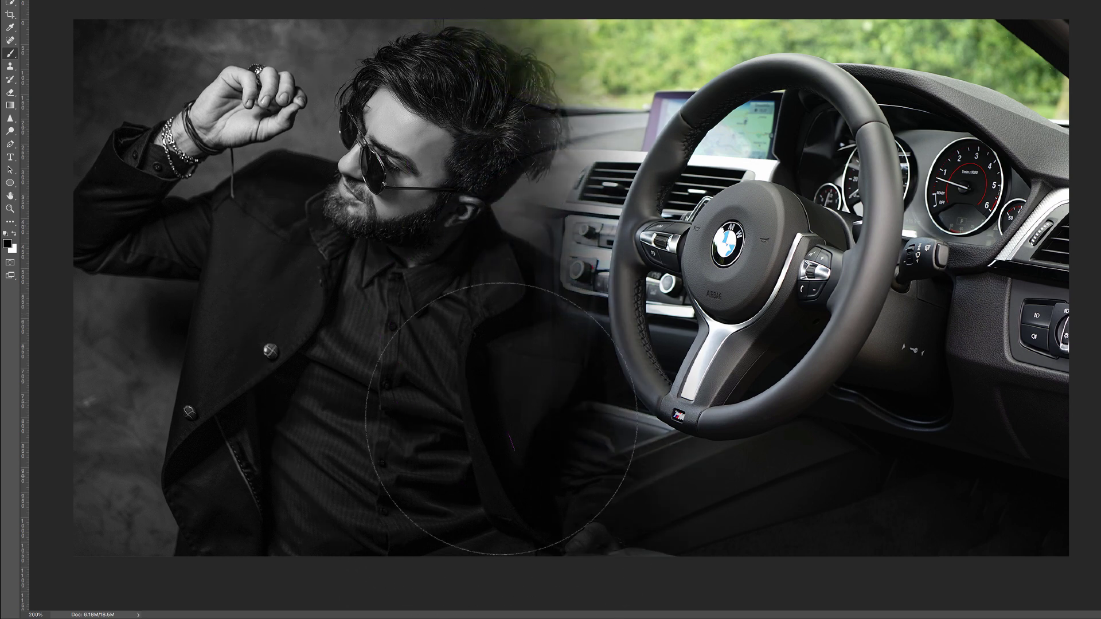
mouse_move(500, 419)
left_mouse_down()
mouse_move(393, 418)
mouse_move(487, 458)
mouse_move(356, 355)
mouse_move(402, 80)
mouse_move(494, 86)
mouse_move(504, 103)
left_mouse_up()
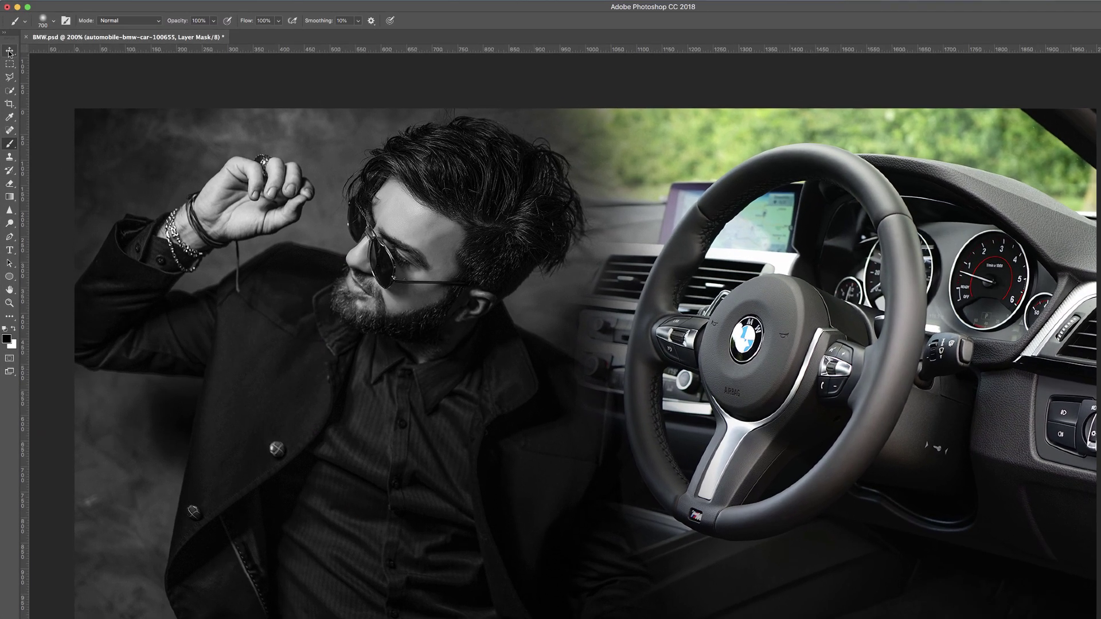
left_click(10, 51)
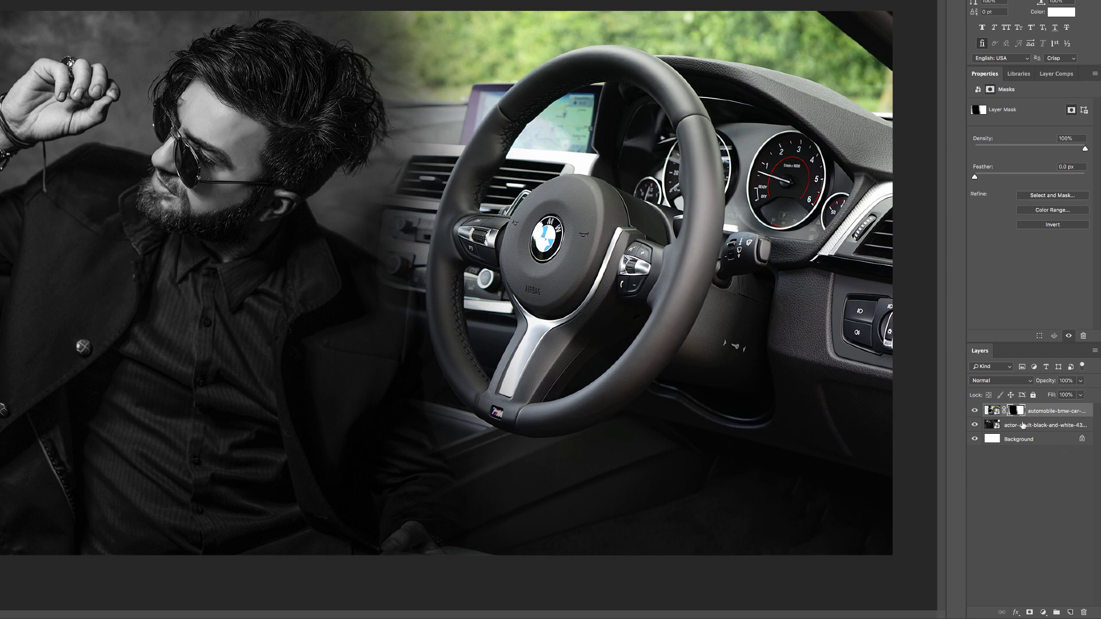
left_click(976, 411)
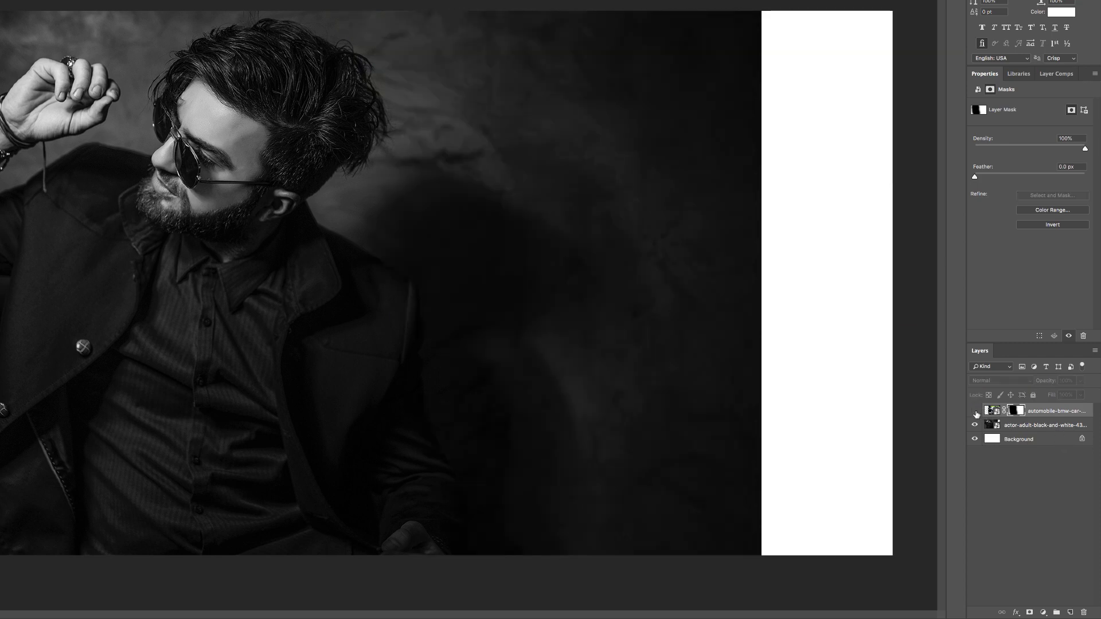
left_click(975, 411)
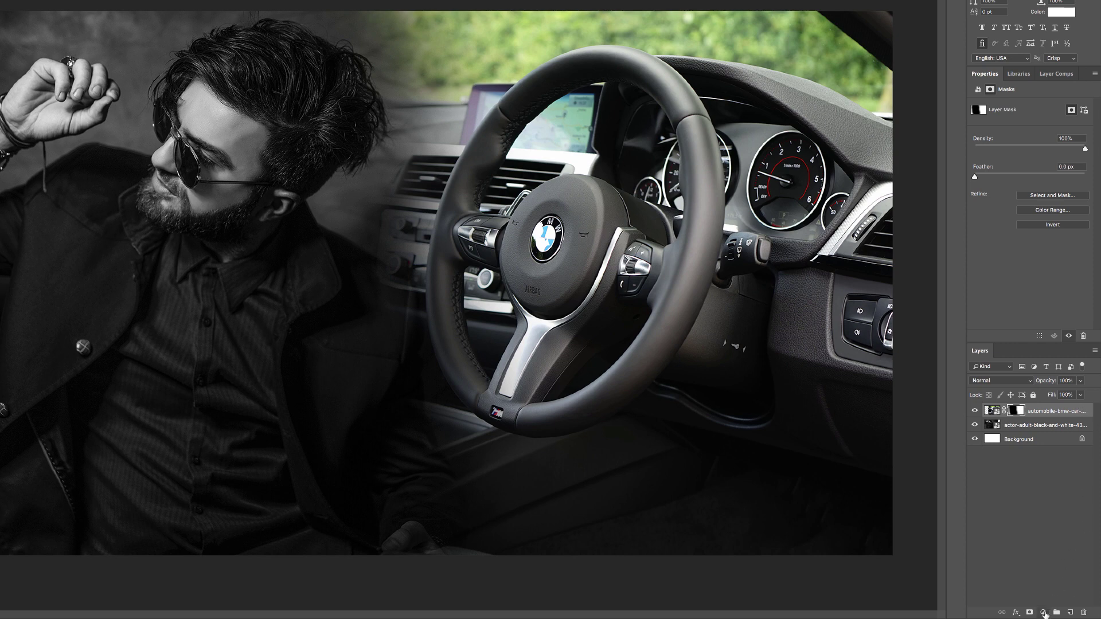
Add a Black & White adjustment layer above the car layer and set its preset to Red Filter
left_click(1044, 612)
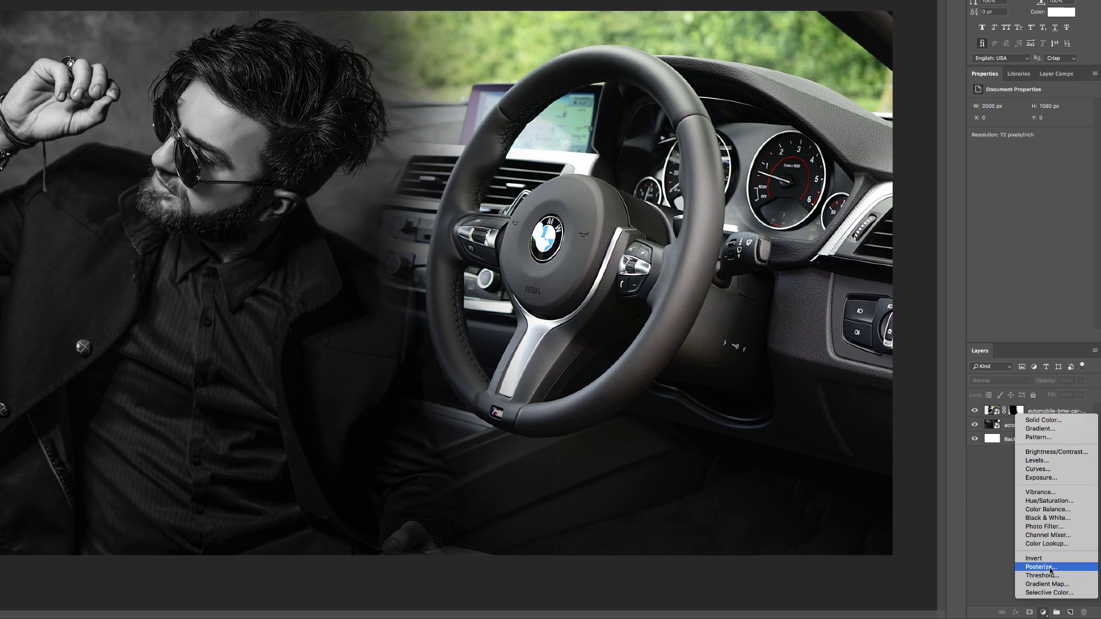
left_click(1062, 518)
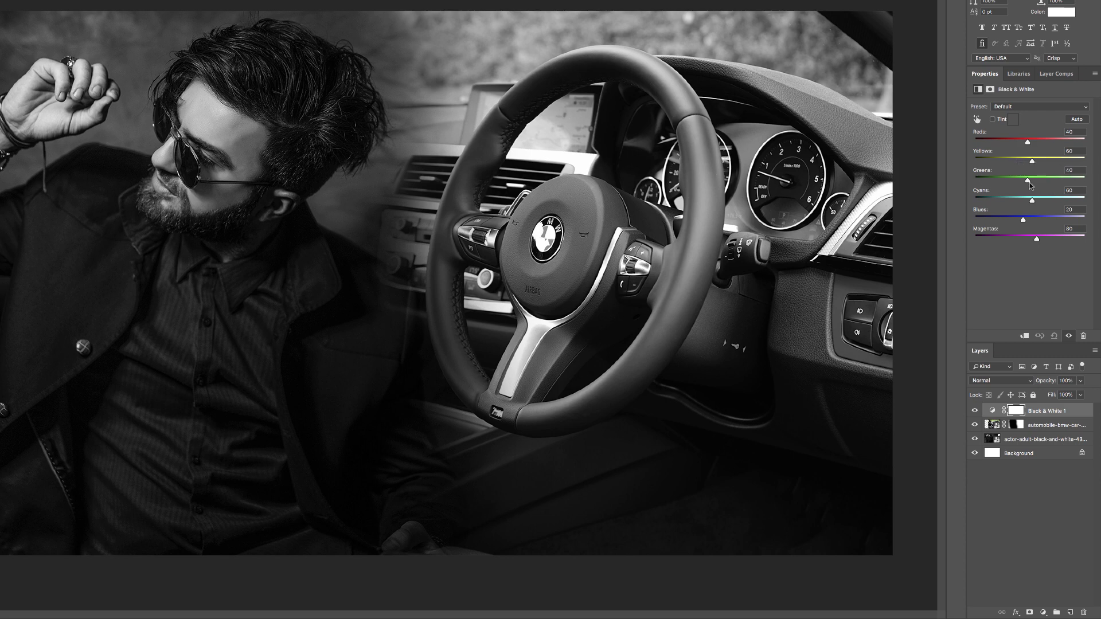
left_click(1043, 110)
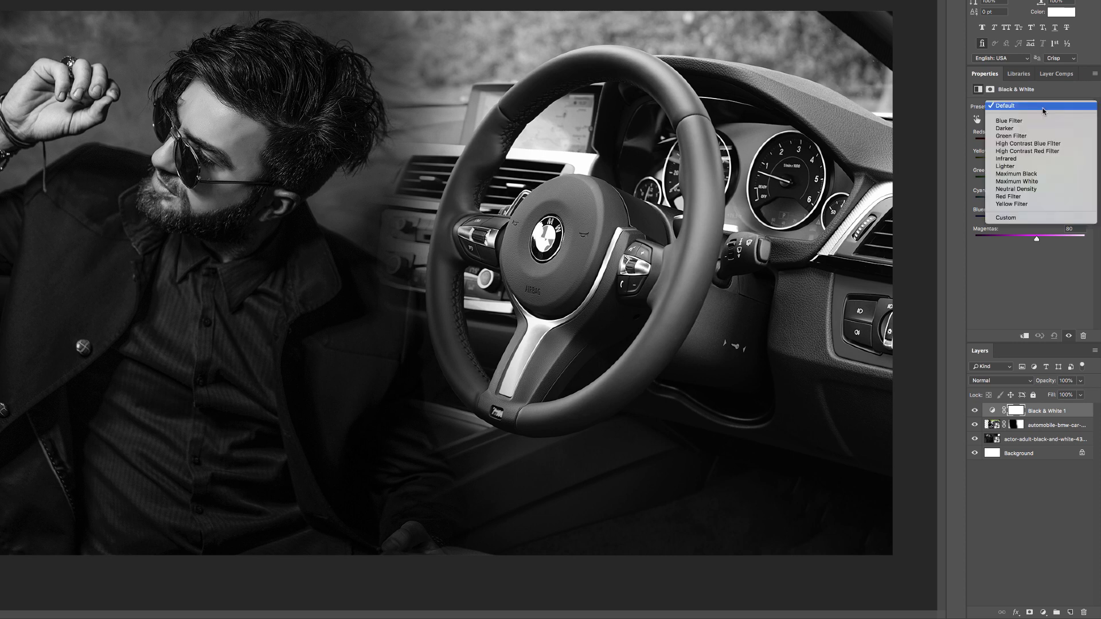
left_click(1019, 198)
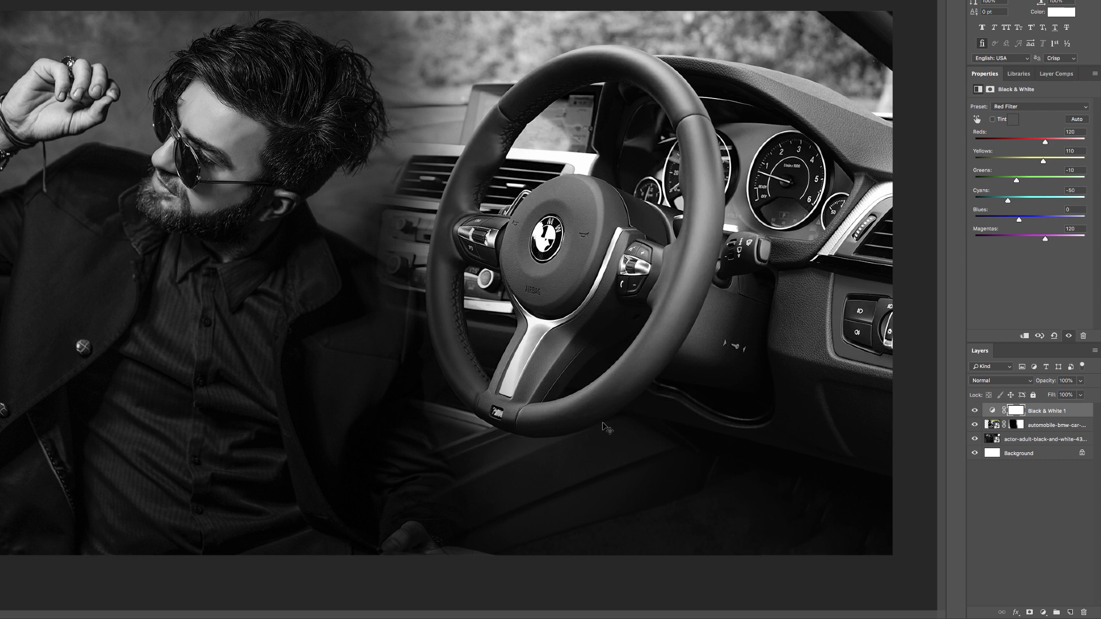
Stamp all visible layers into a new merged layer on top and duplicate that layer
key("ctrl+shift+alt+e")
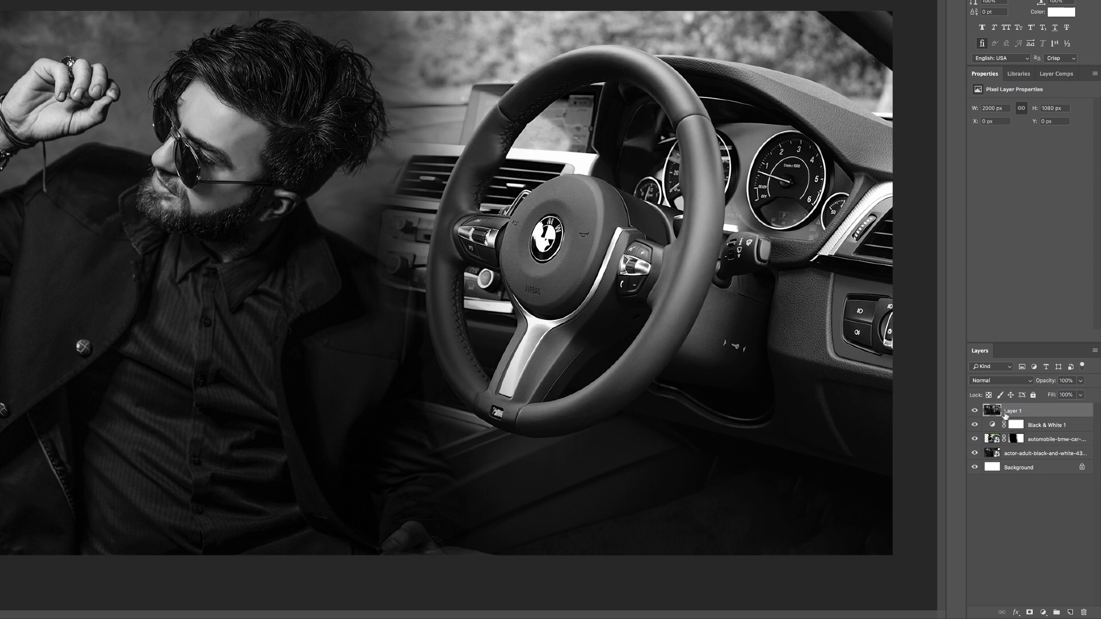
key("ctrl+j")
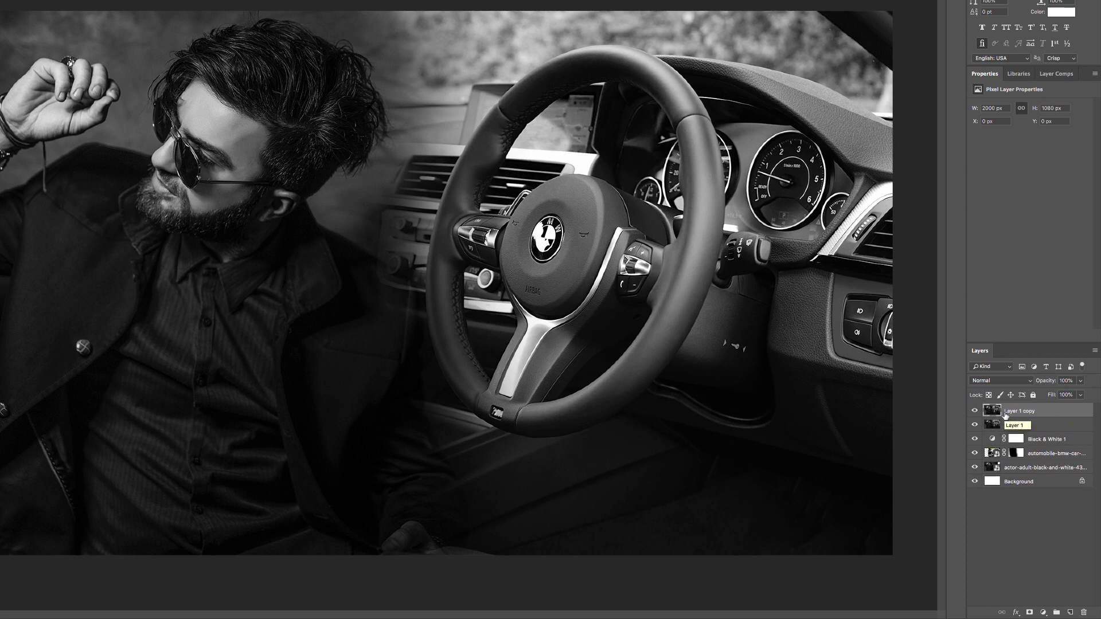
Add a Hue/Saturation adjustment layer on top with Colorize enabled, hue 194 and lightness -63
left_click(1043, 612)
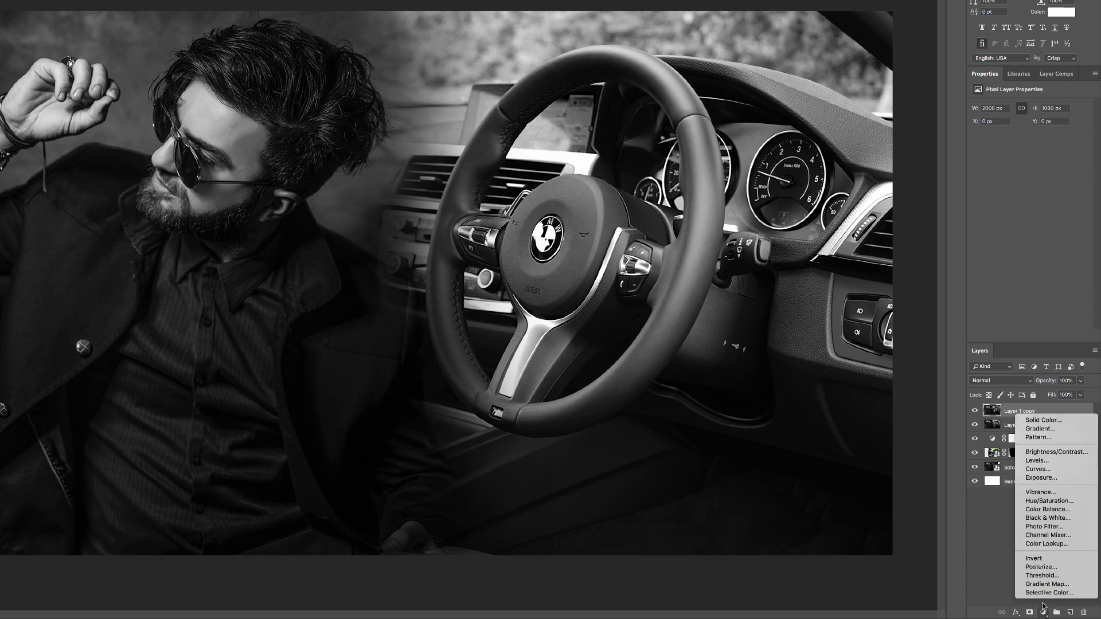
left_click(1060, 502)
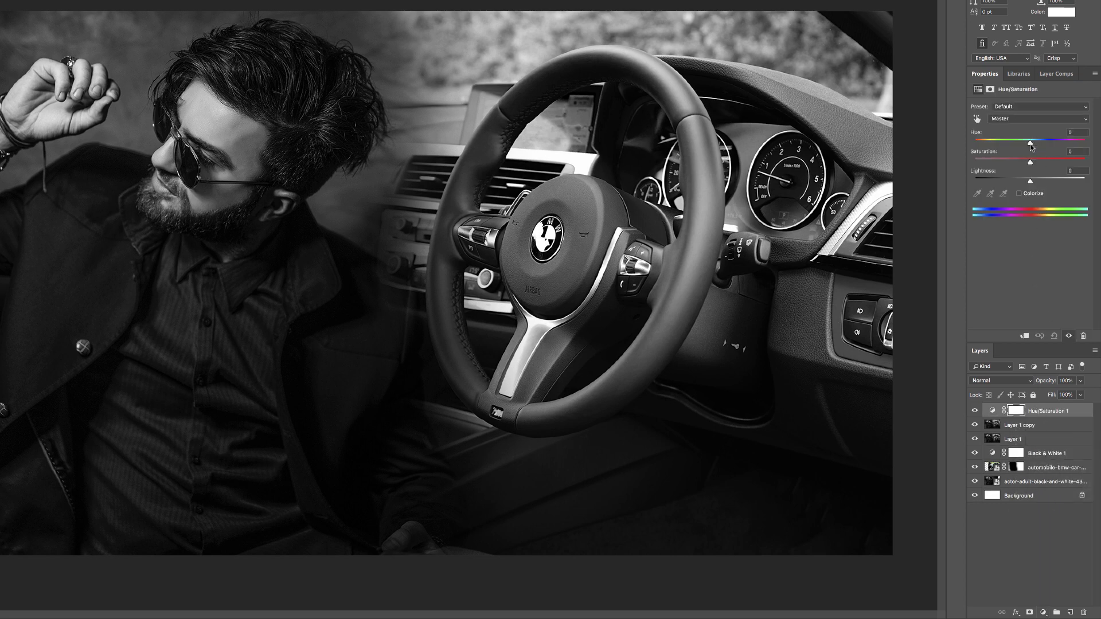
mouse_move(1030, 143)
left_mouse_down()
mouse_move(1054, 143)
mouse_move(1007, 145)
mouse_move(1041, 145)
mouse_move(1022, 150)
left_mouse_up()
left_click(1019, 194)
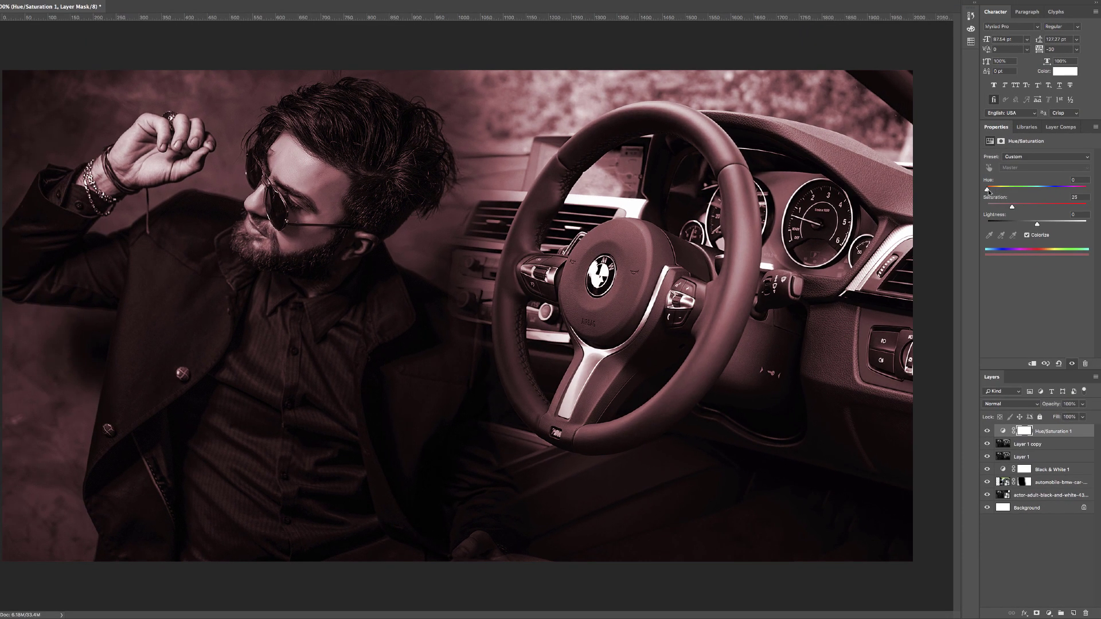
left_click_drag(987, 190, 1042, 192)
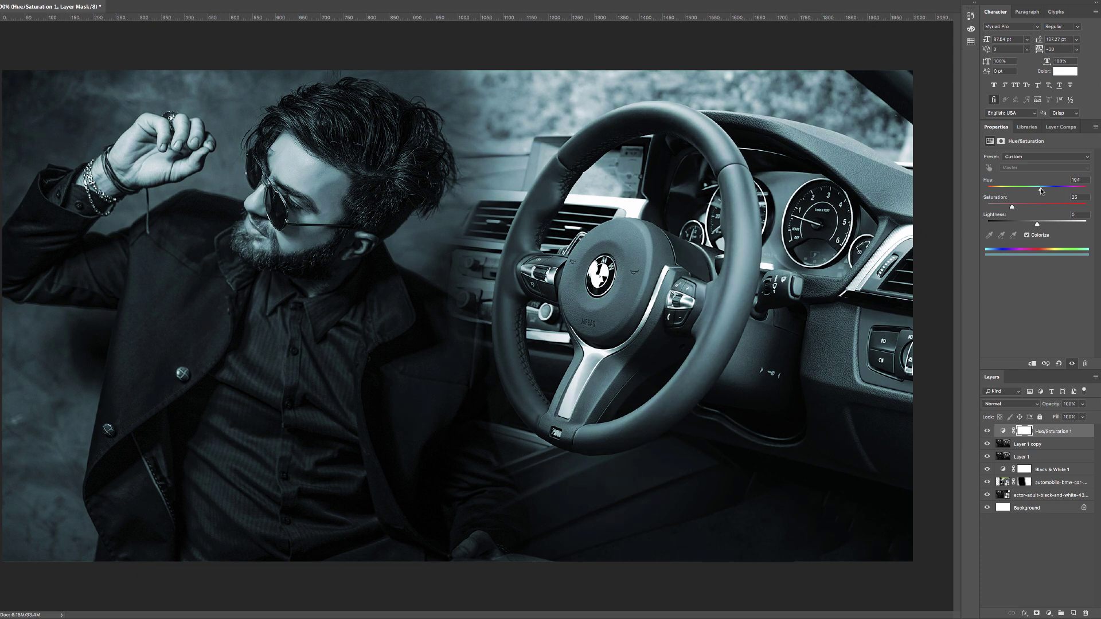
left_click_drag(1037, 226, 1006, 227)
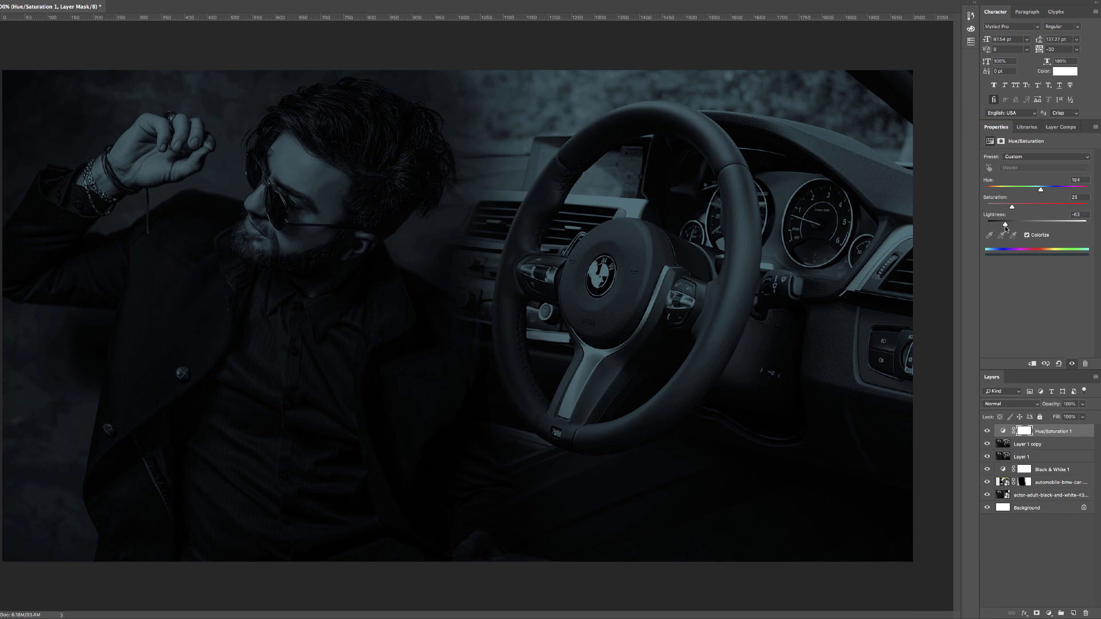
Shift the Hue/Saturation adjustment to a deeper blue hue, with saturation 29 and lightness -69
left_click_drag(1005, 227, 1003, 225)
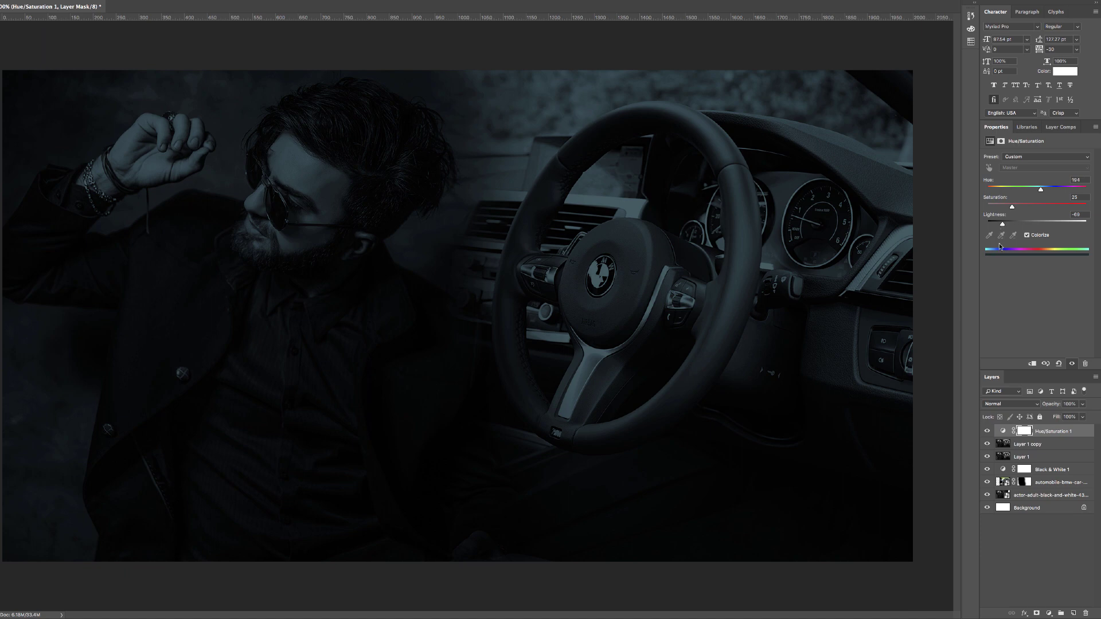
left_click_drag(1041, 191, 1017, 208)
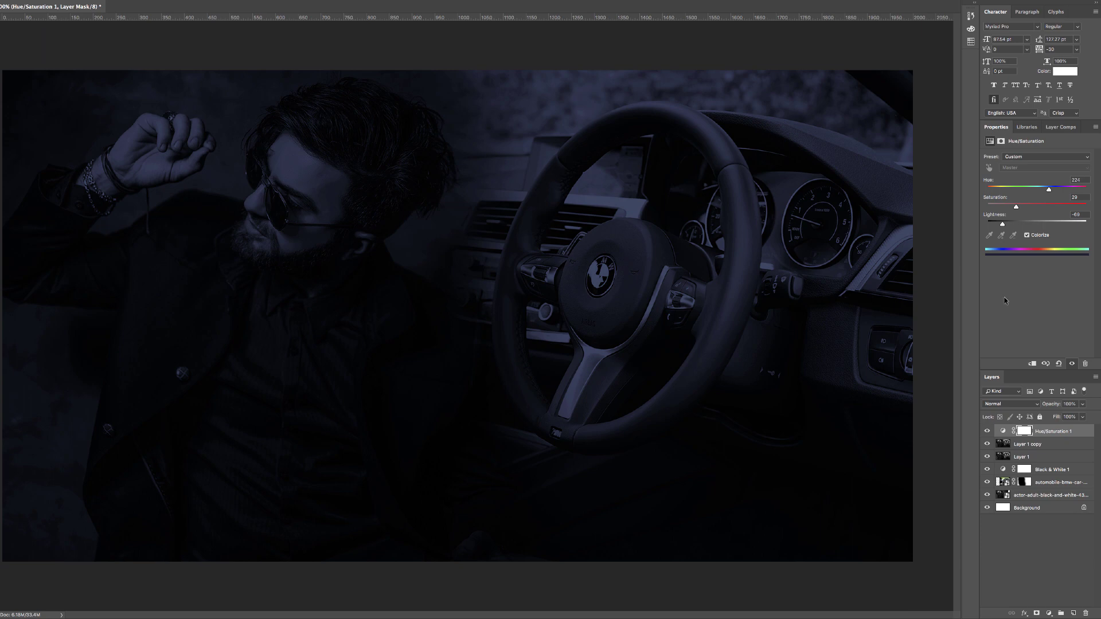
Export the composite for the web as a JPEG at quality 80, named BMW-dark.jpg, in the 90 Day Challenge folder
key("super+alt+shift+s")
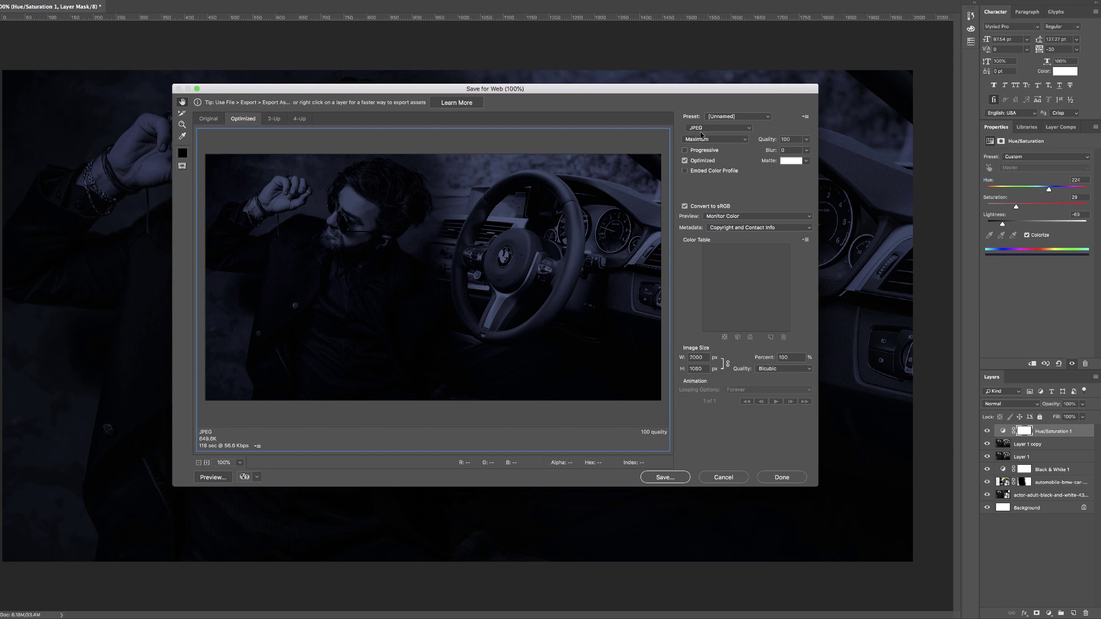
double_click(785, 139)
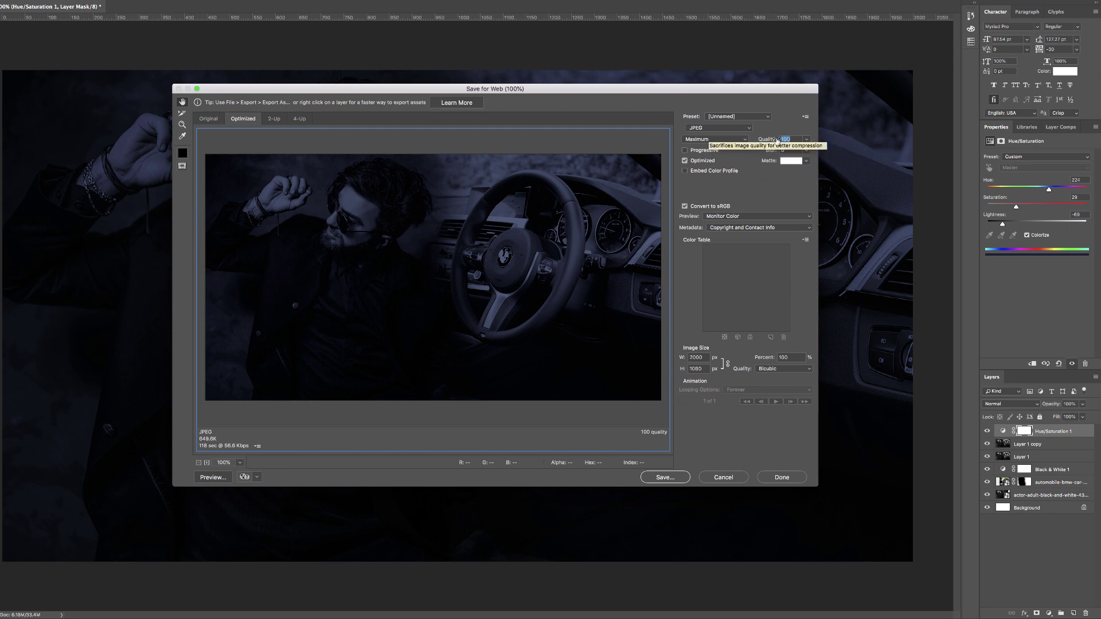
type("80")
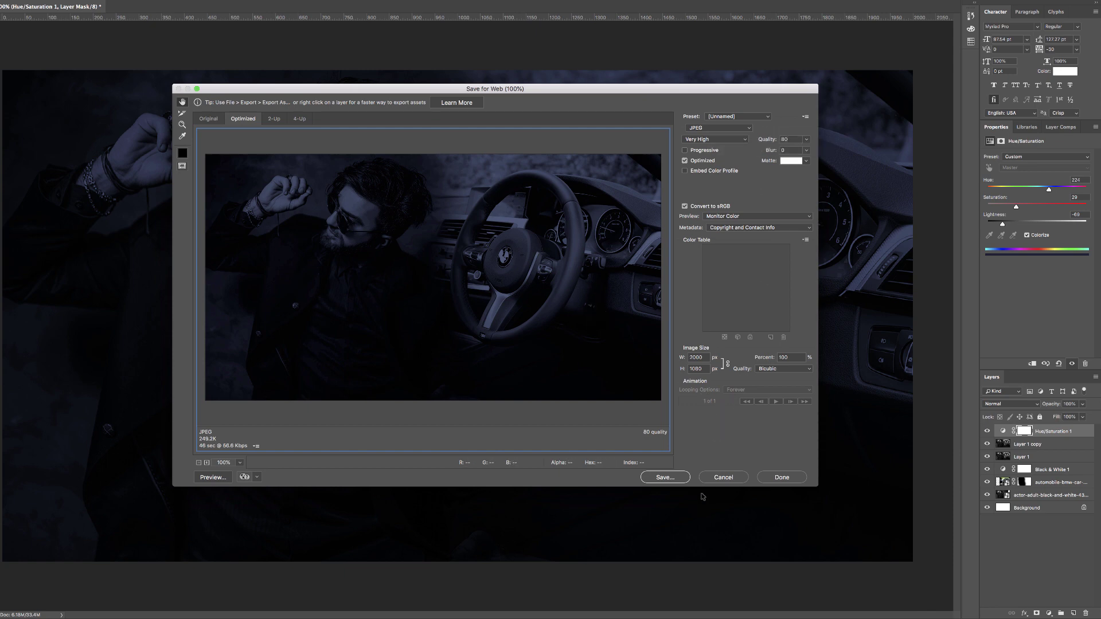
left_click(667, 478)
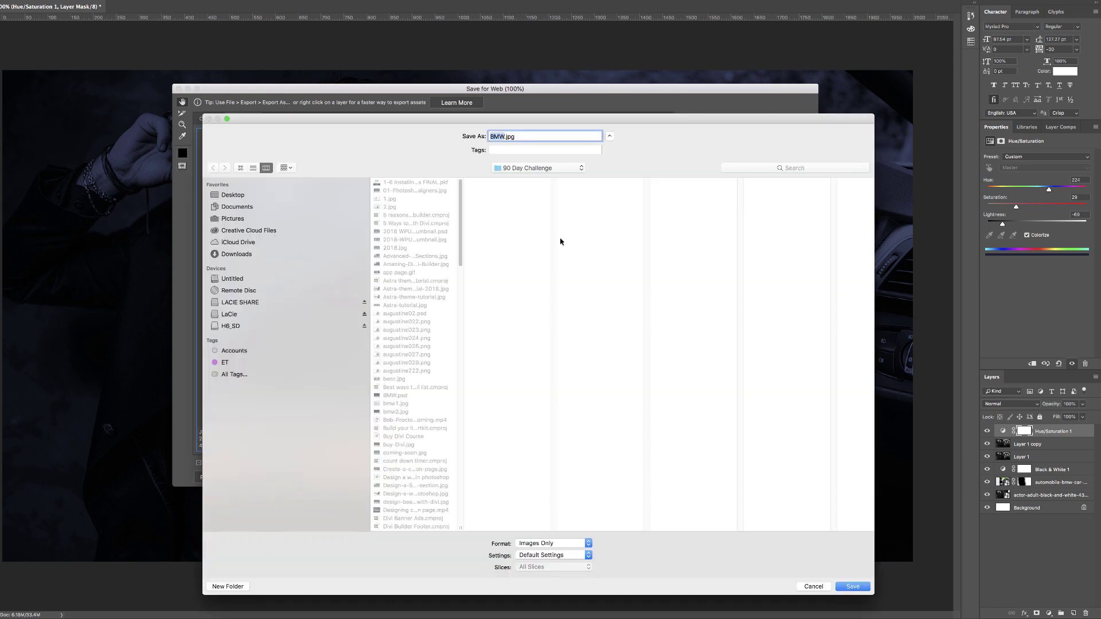
left_click(505, 137)
type("-dark")
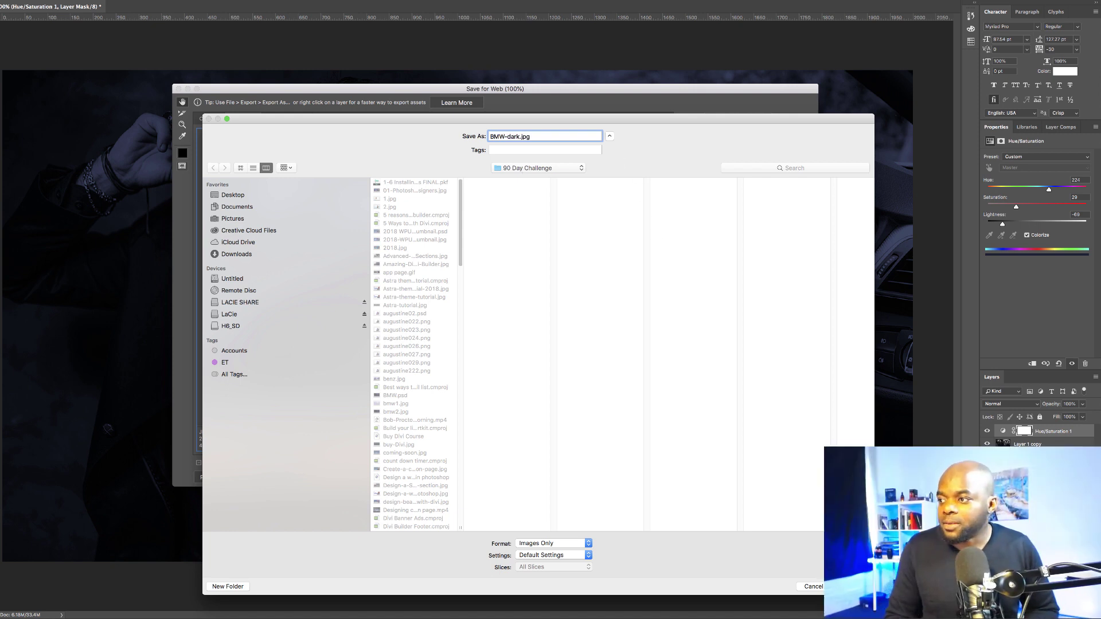
key("Return")
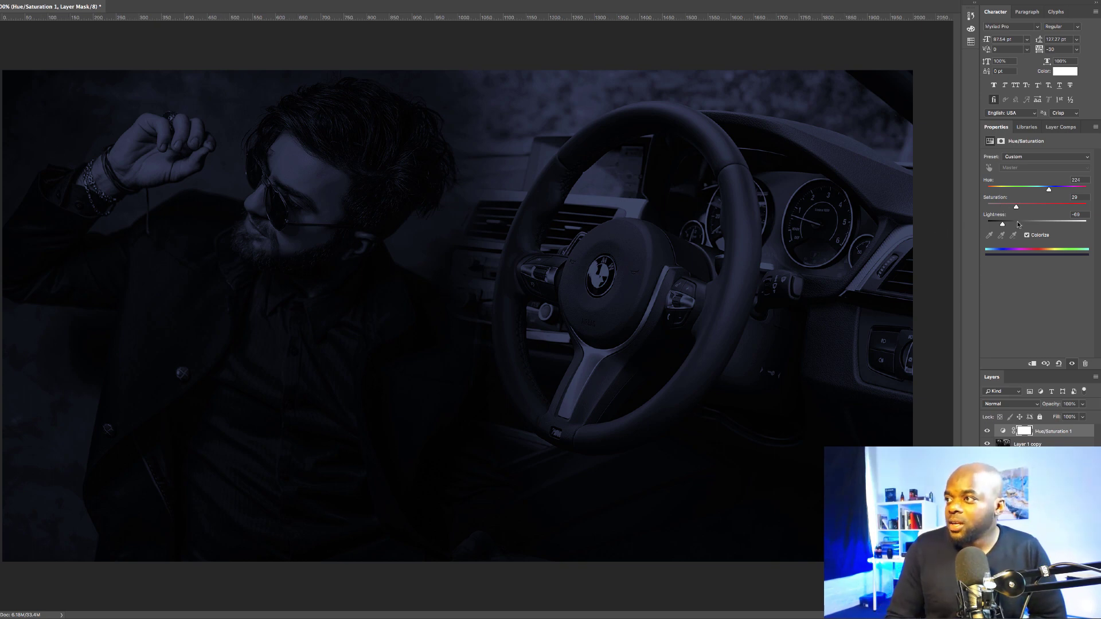
Turn the tint into a pale lavender in the Hue/Saturation adjustment, with hue 245, saturation 33 and lightness +84
left_click_drag(1003, 224, 1020, 208)
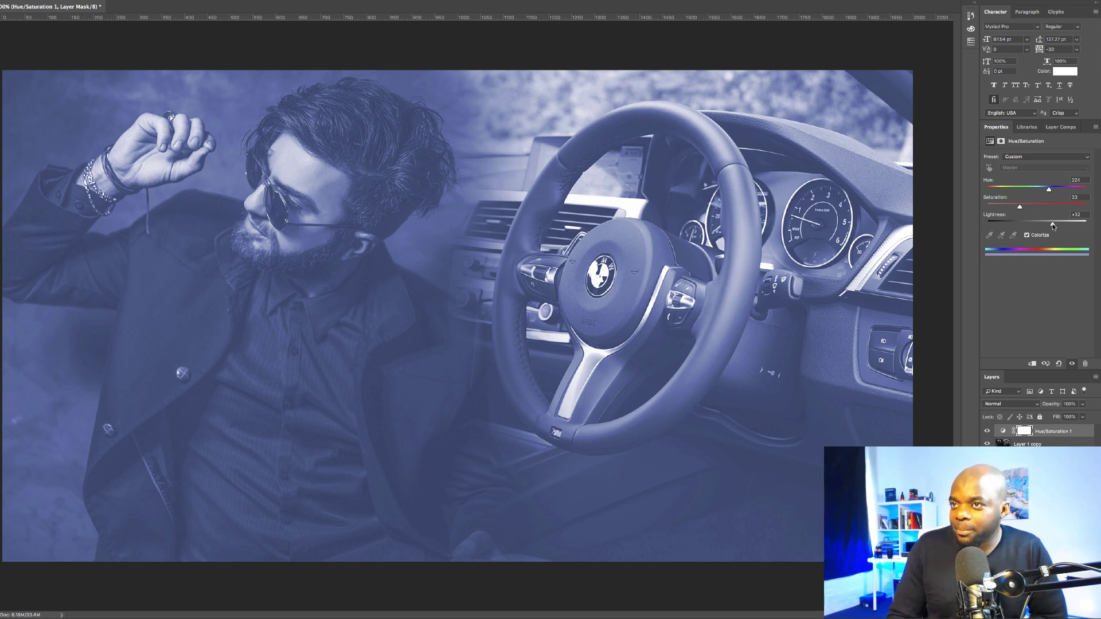
mouse_move(1053, 225)
left_mouse_down()
mouse_move(1064, 225)
mouse_move(1052, 190)
mouse_move(1081, 225)
mouse_move(1073, 227)
left_mouse_up()
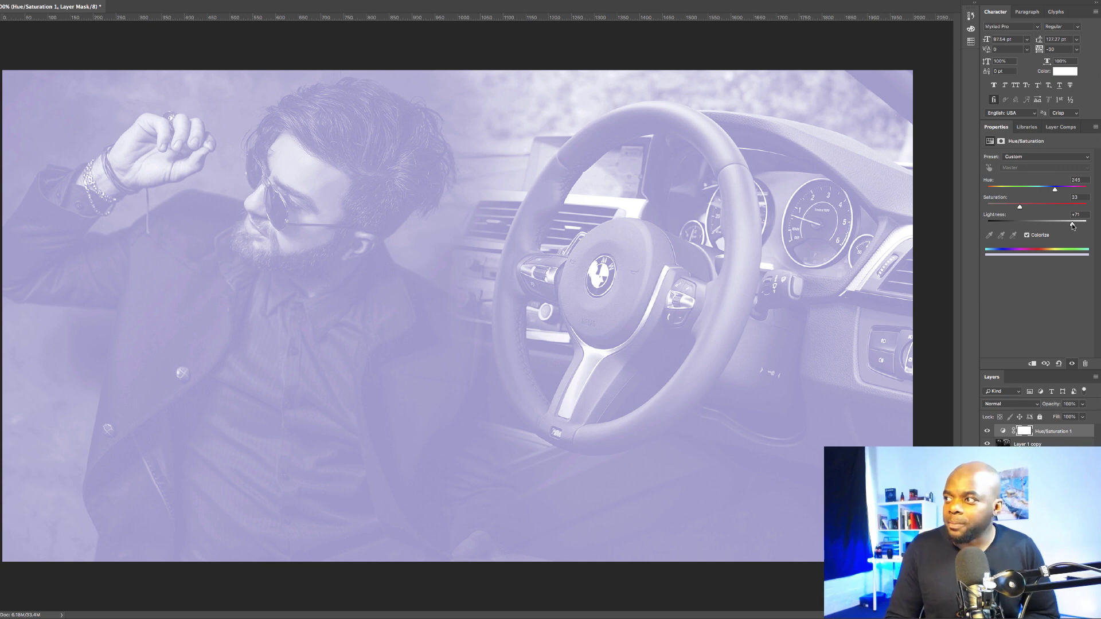
left_click_drag(1072, 227, 1078, 226)
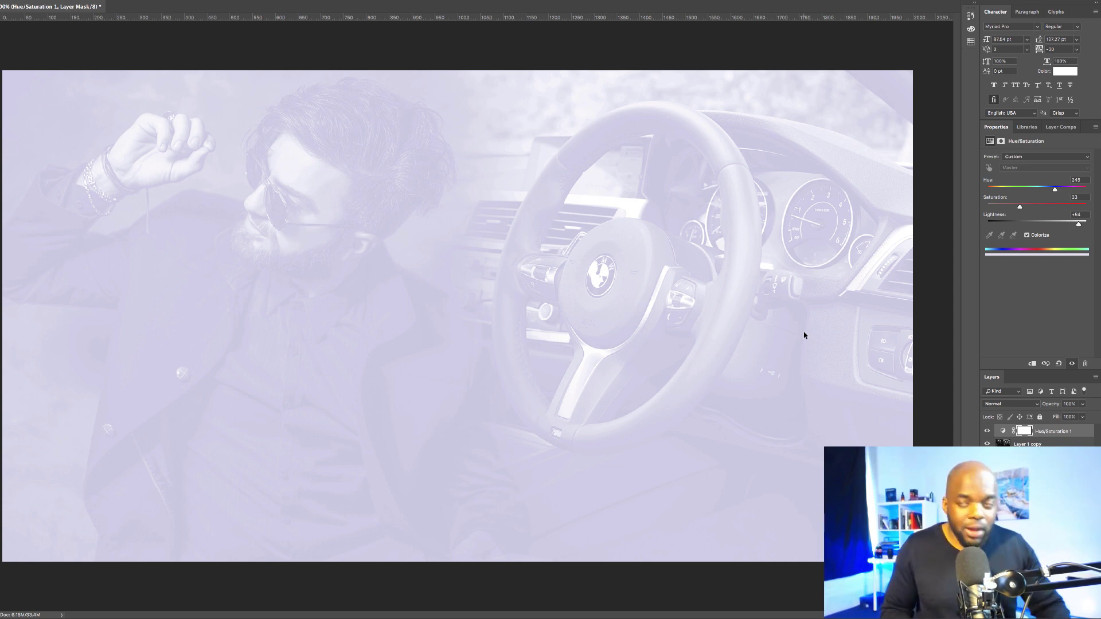
Export the light version for the web as BMW-light.jpg in the 90 Day Challenge folder
key("super+alt+shift+s")
left_click(664, 479)
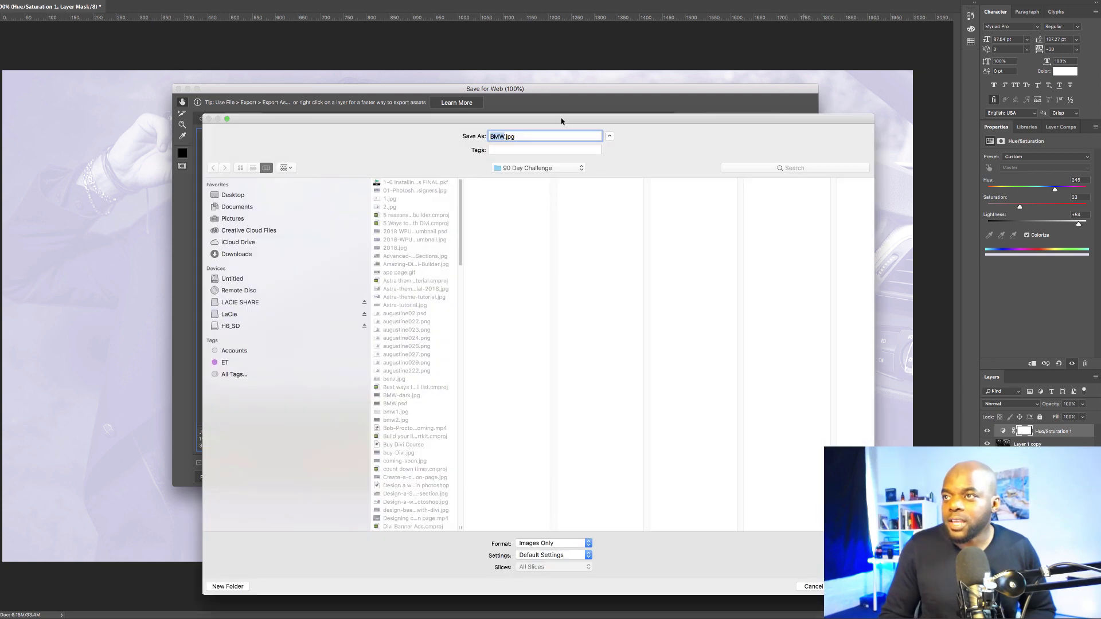
left_click(505, 136)
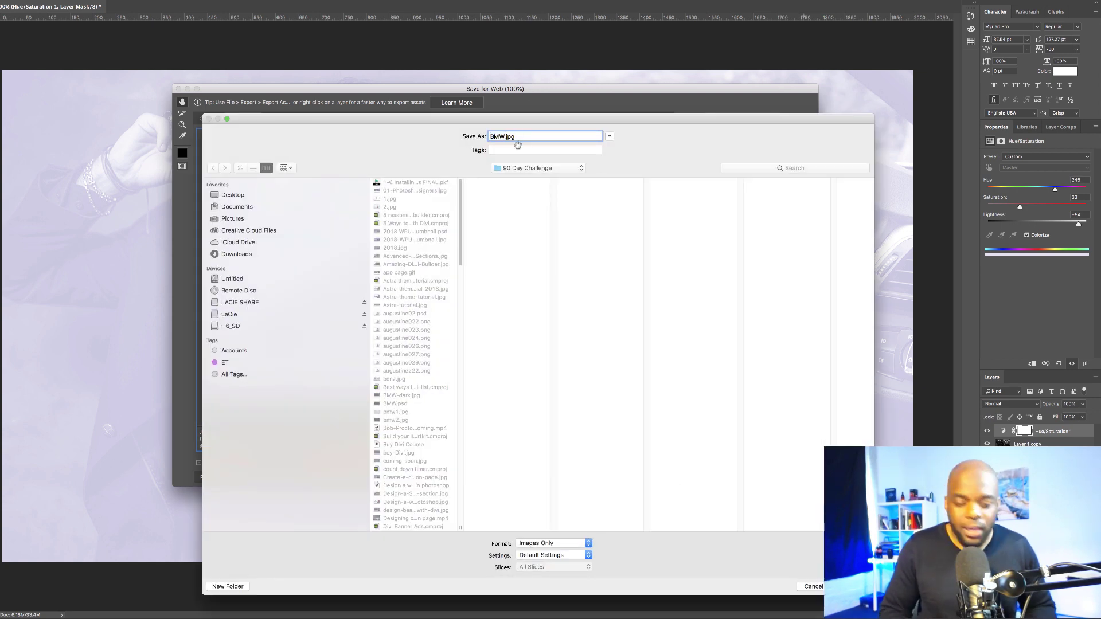
type("-light")
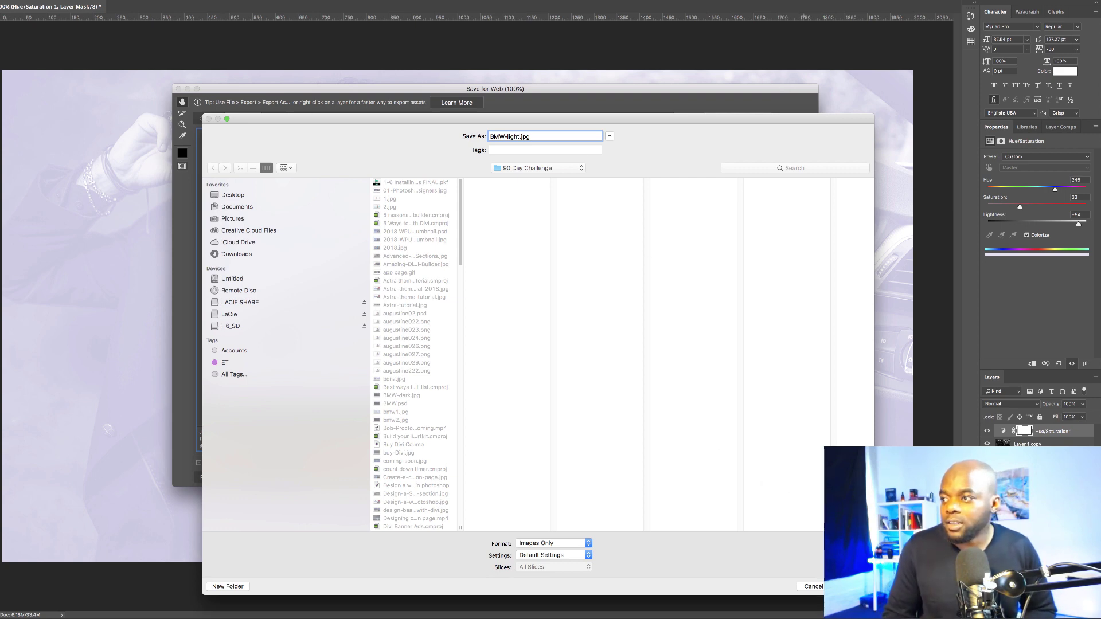
key("Return")
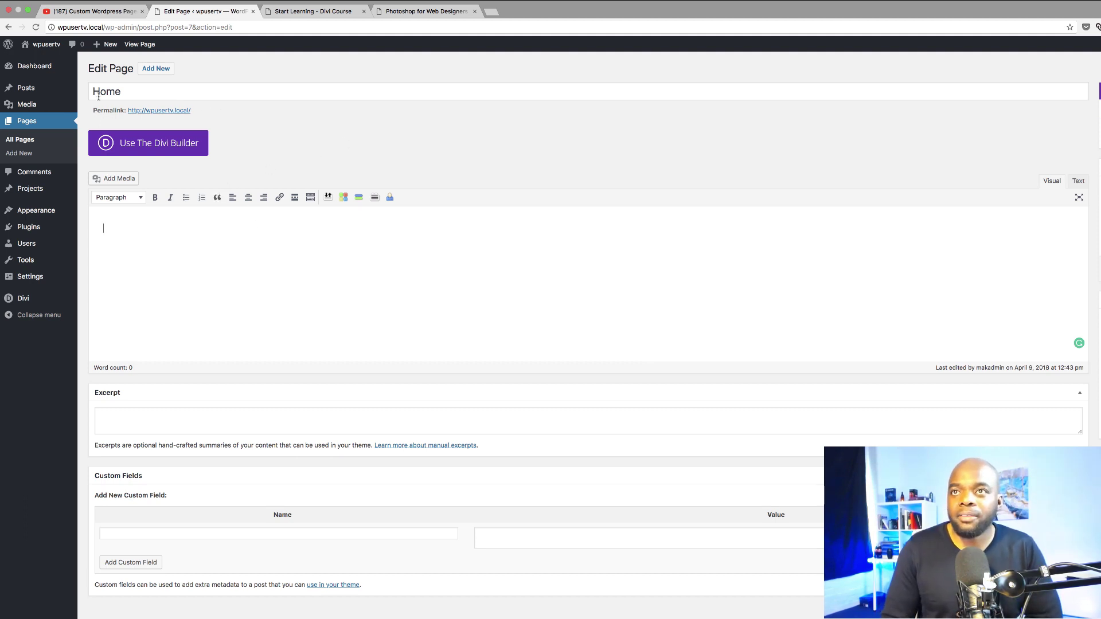
In the browser, enable the Divi Builder for the WordPress Home page and launch its Visual Builder
left_click(169, 148)
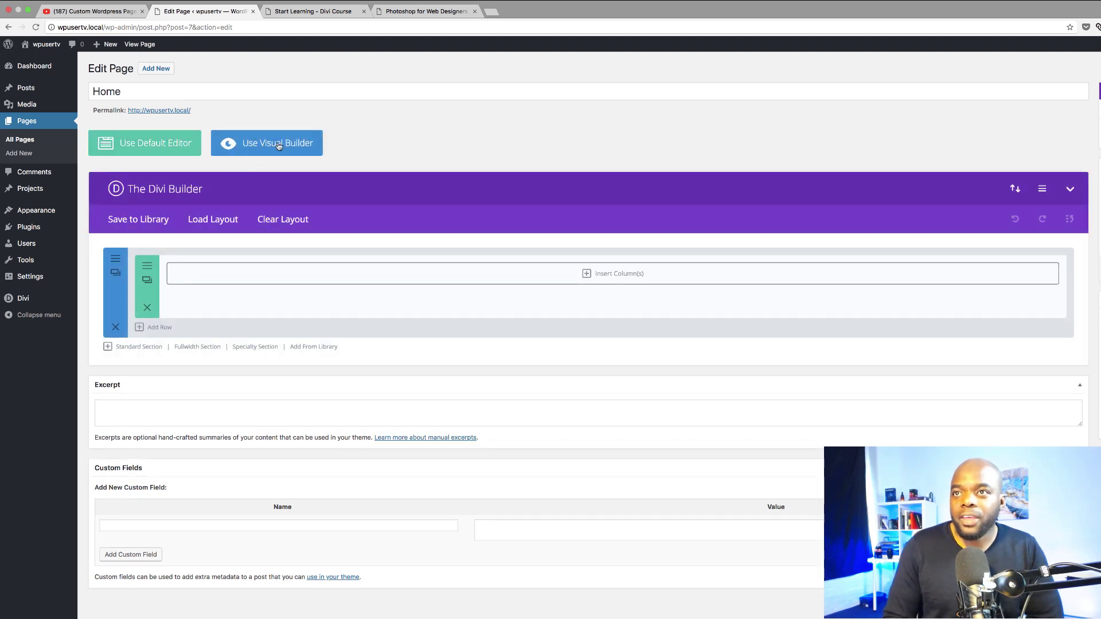
left_click(283, 149)
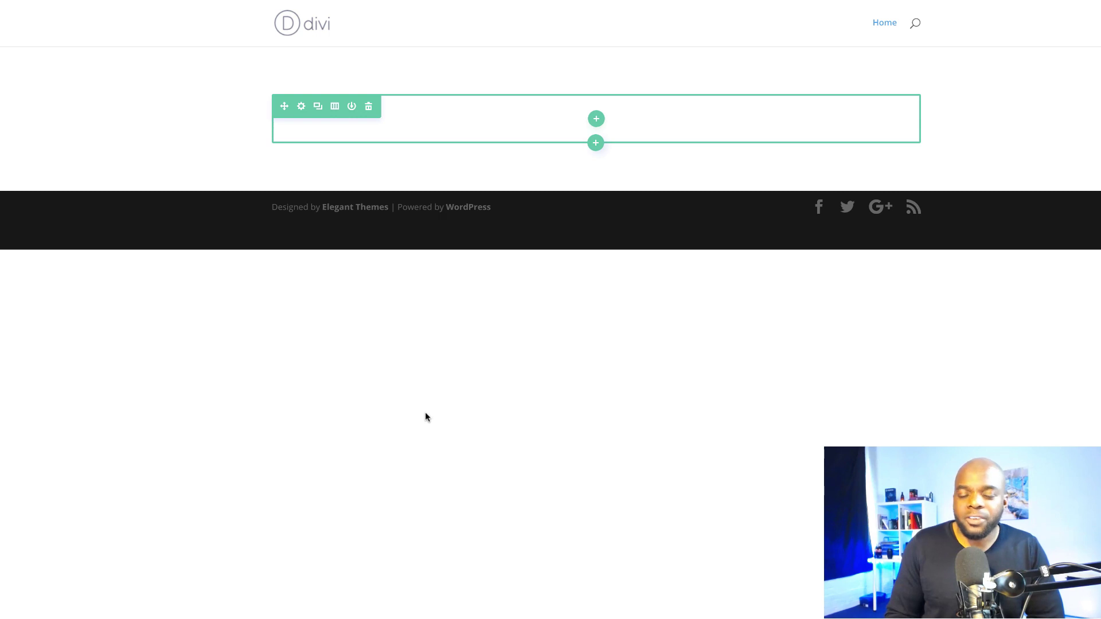
Insert a fullwidth section with a Fullwidth Header module below the empty section, and dock its settings as a widened sidebar
mouse_move(583, 179)
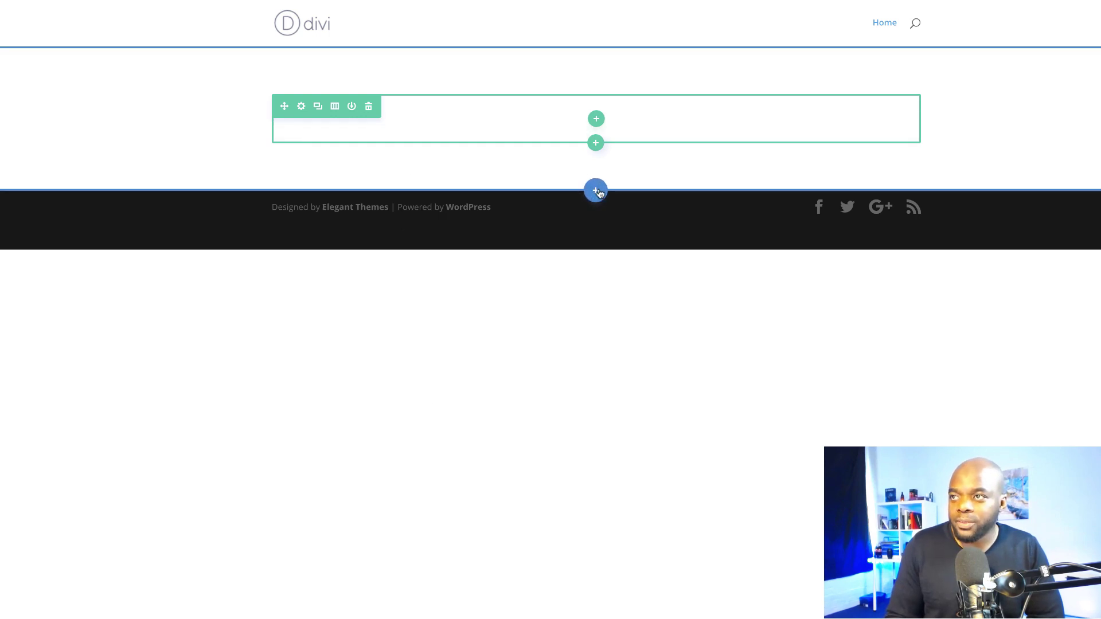
left_click(597, 192)
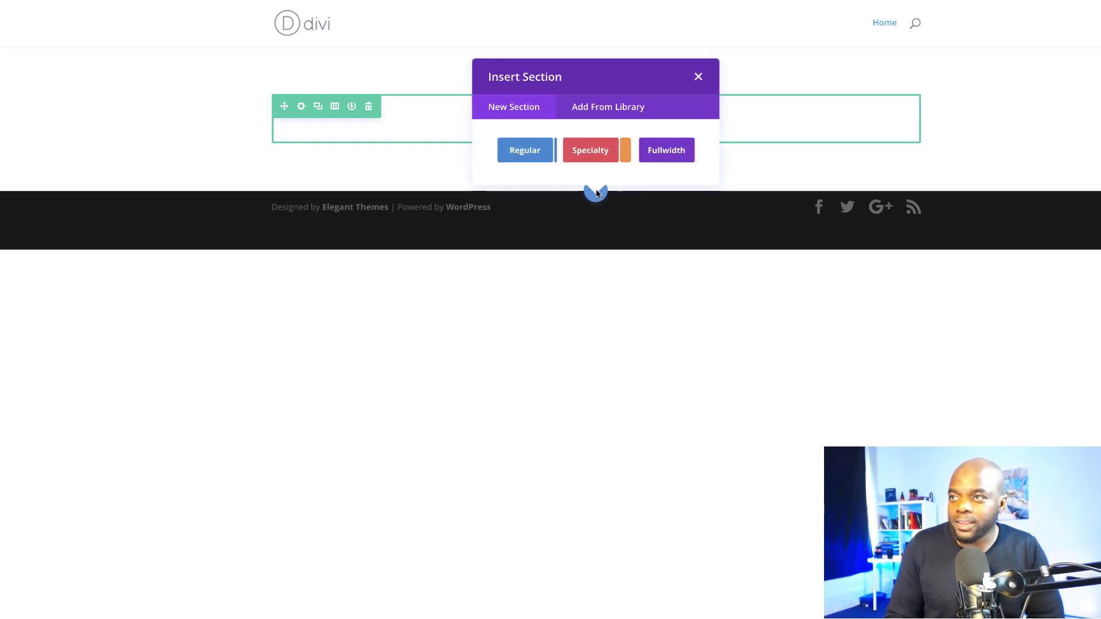
left_click(660, 151)
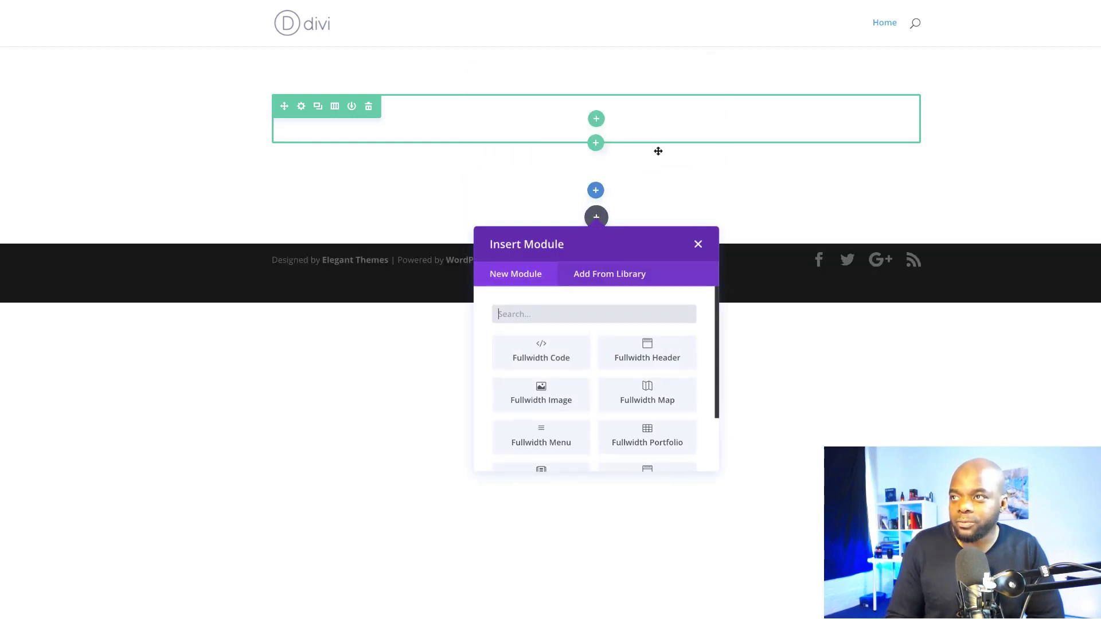
left_click(665, 352)
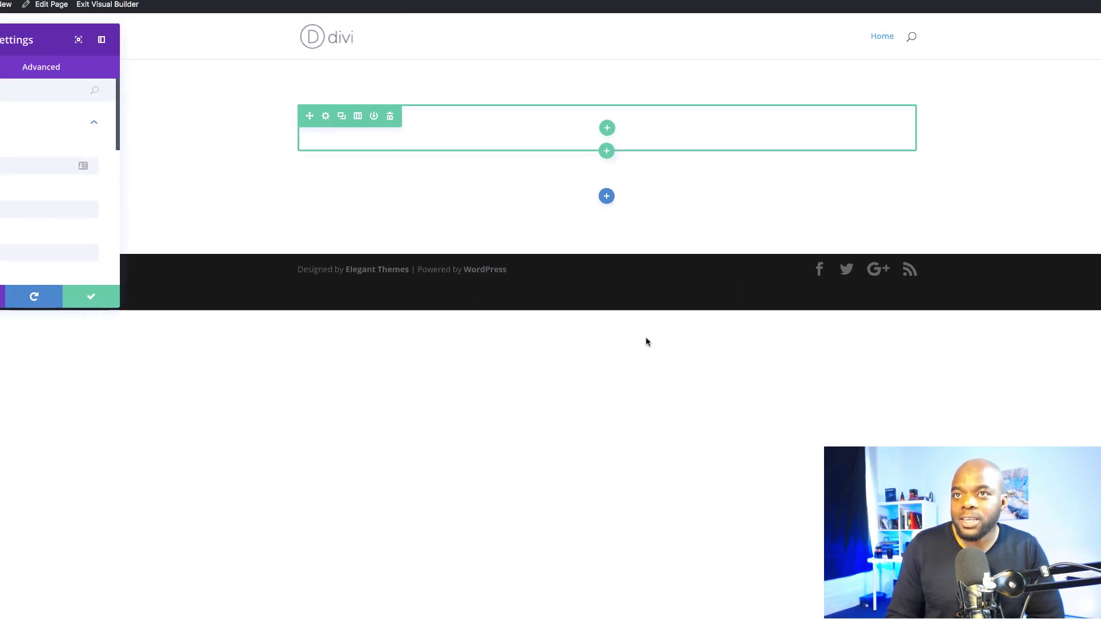
left_click(198, 77)
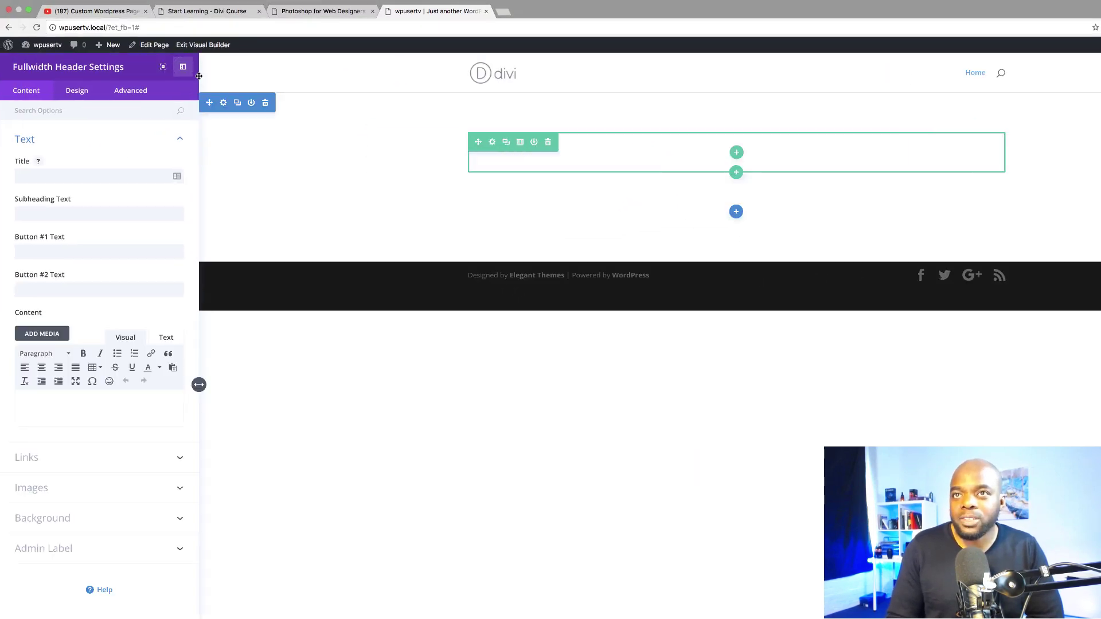
left_click_drag(225, 385, 262, 385)
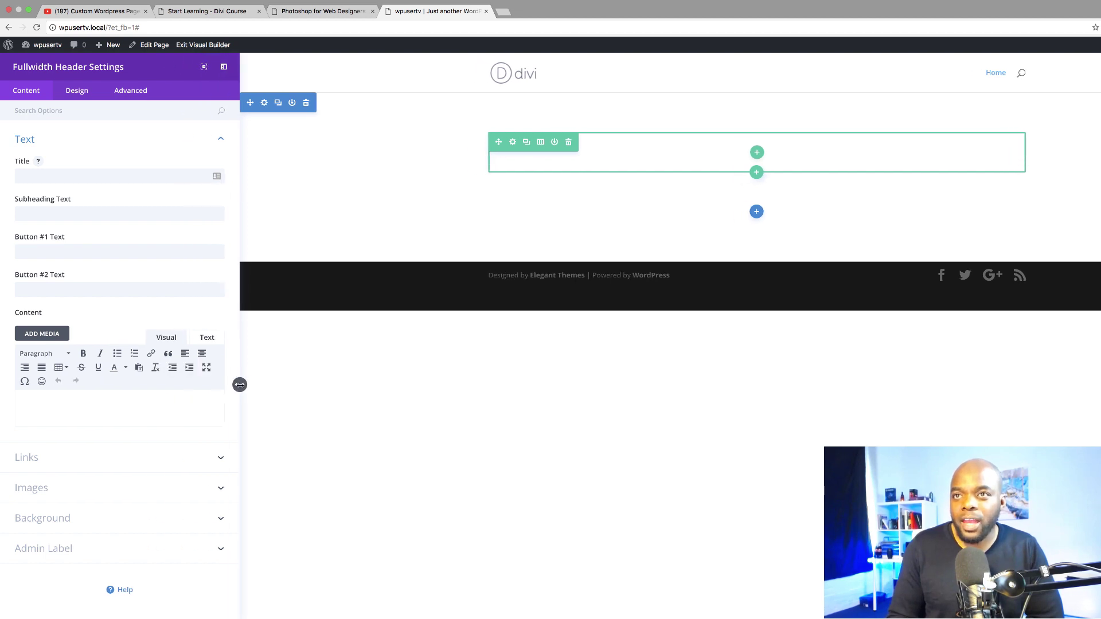
Open lorem2.com in a new browser tab and copy "Donec nec justo eget" from it into the fullwidth header's title
left_click(67, 178)
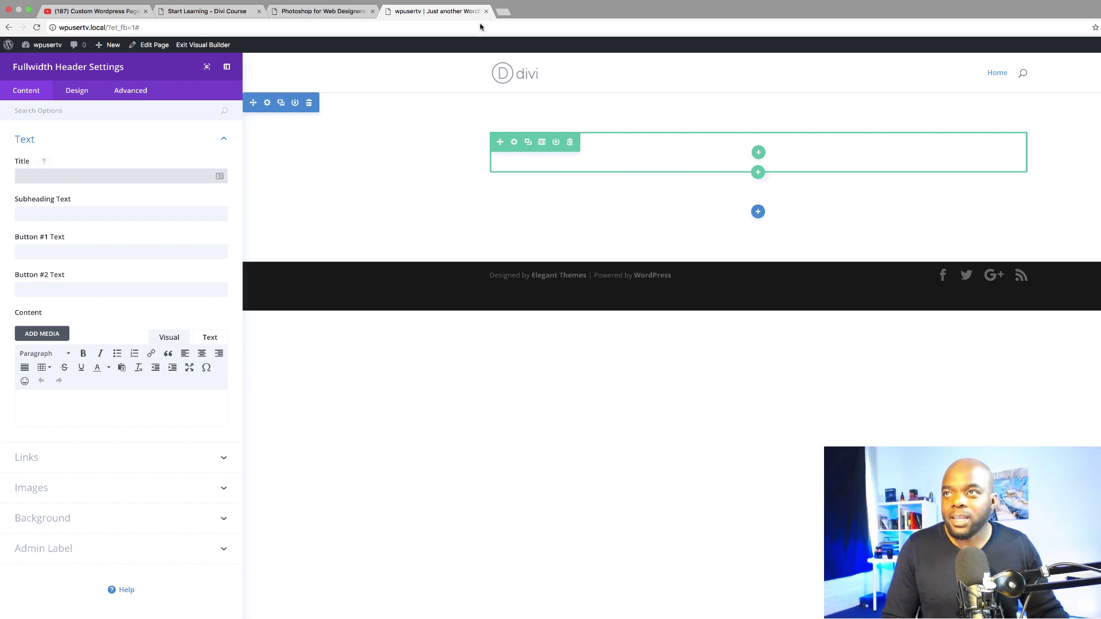
left_click(503, 12)
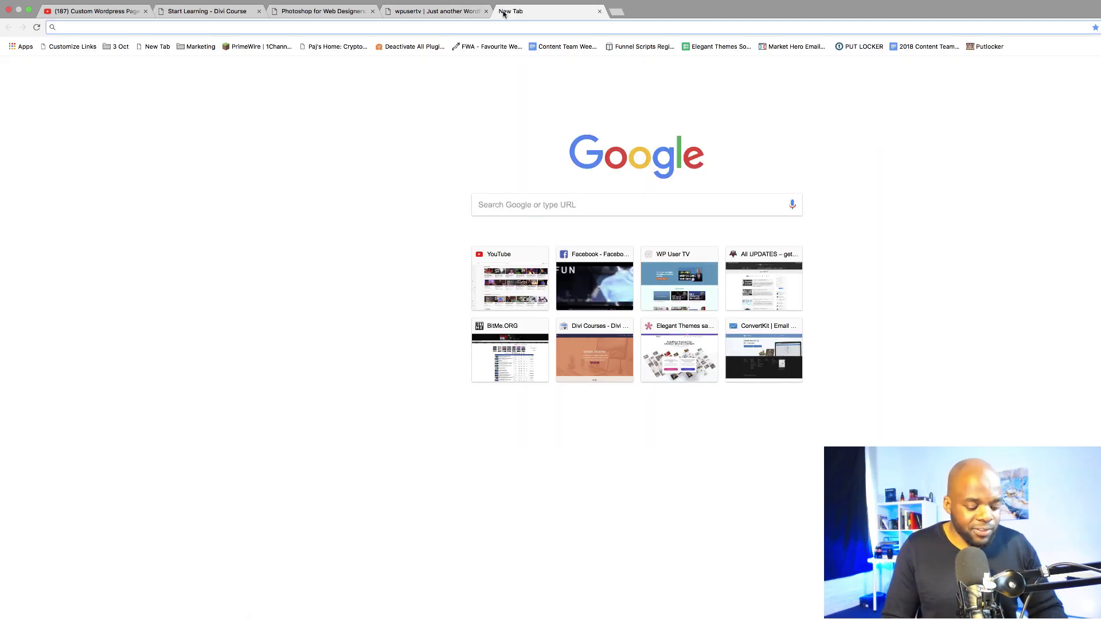
type("lore")
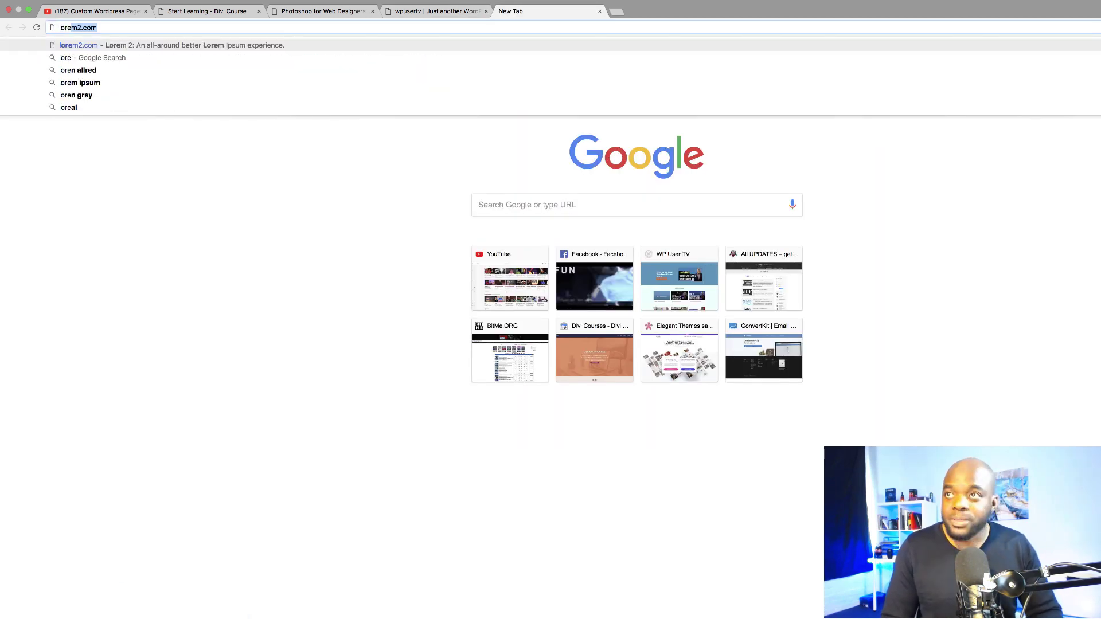
key("Return")
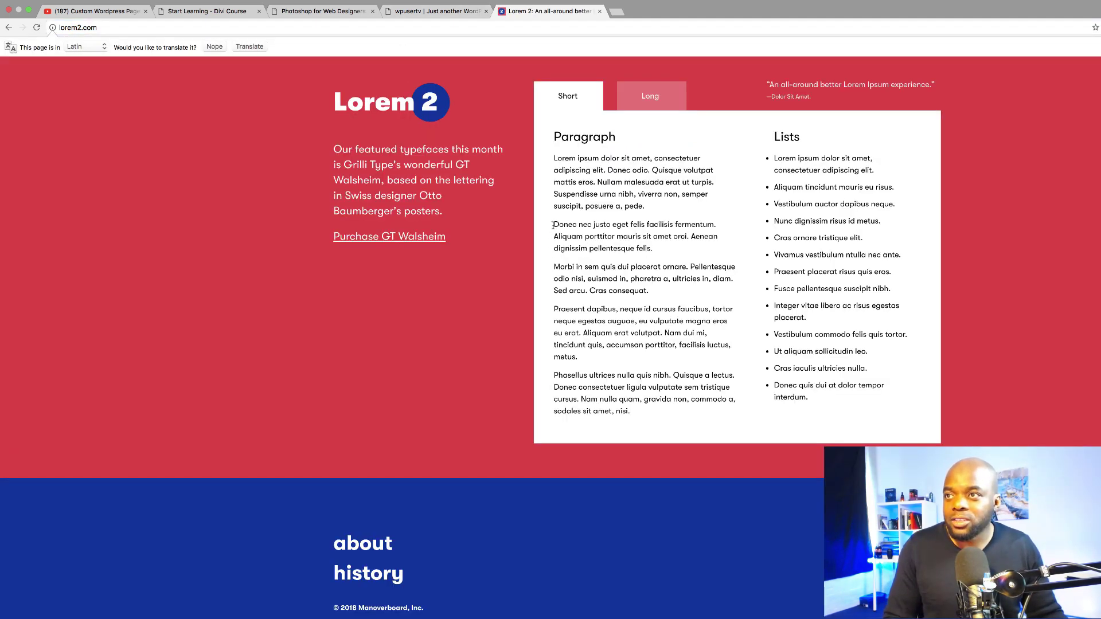
left_click_drag(560, 225, 625, 223)
key("super+c")
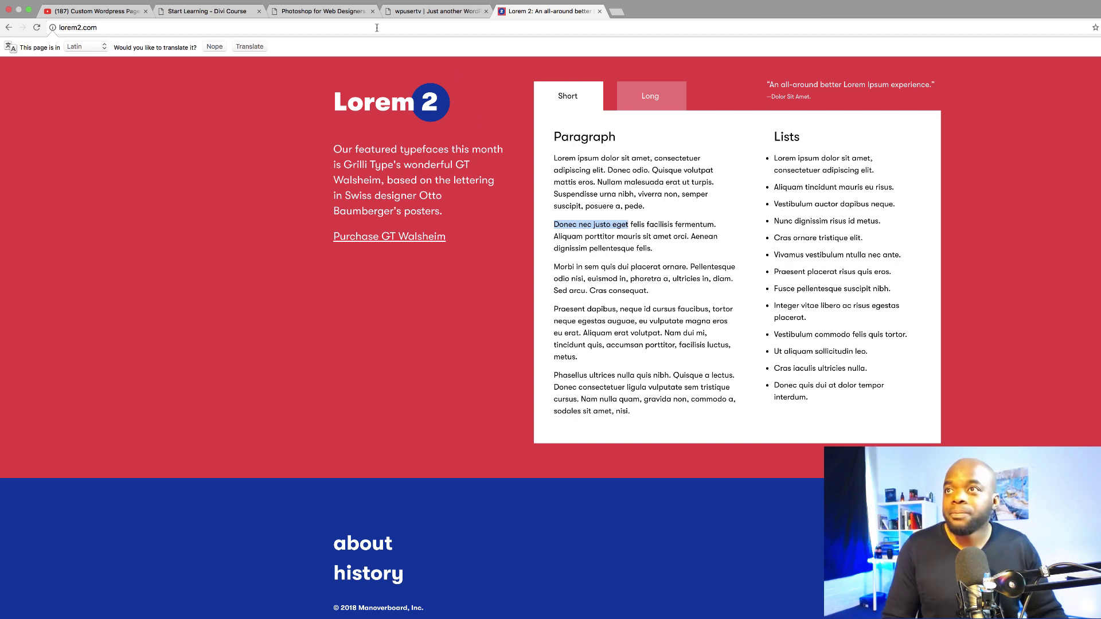
left_click(430, 11)
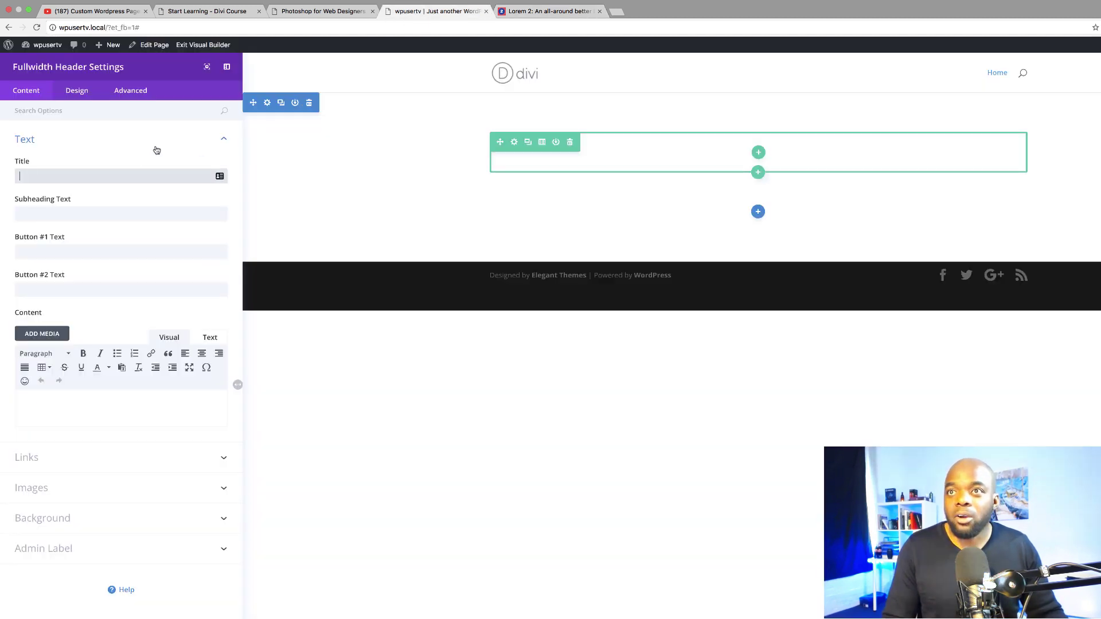
left_click(59, 182)
key("super+v")
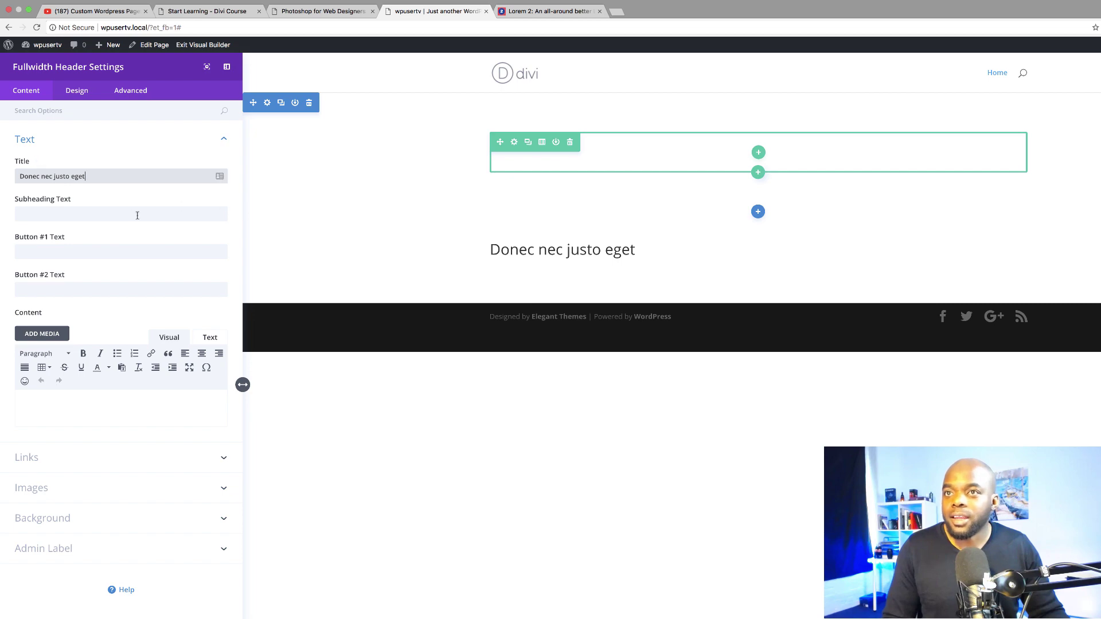
Copy the paragraph starting "Morbi in sem quis dui" from lorem2.com into the header's subheading and set the Button #1 text to TEST
left_click(58, 215)
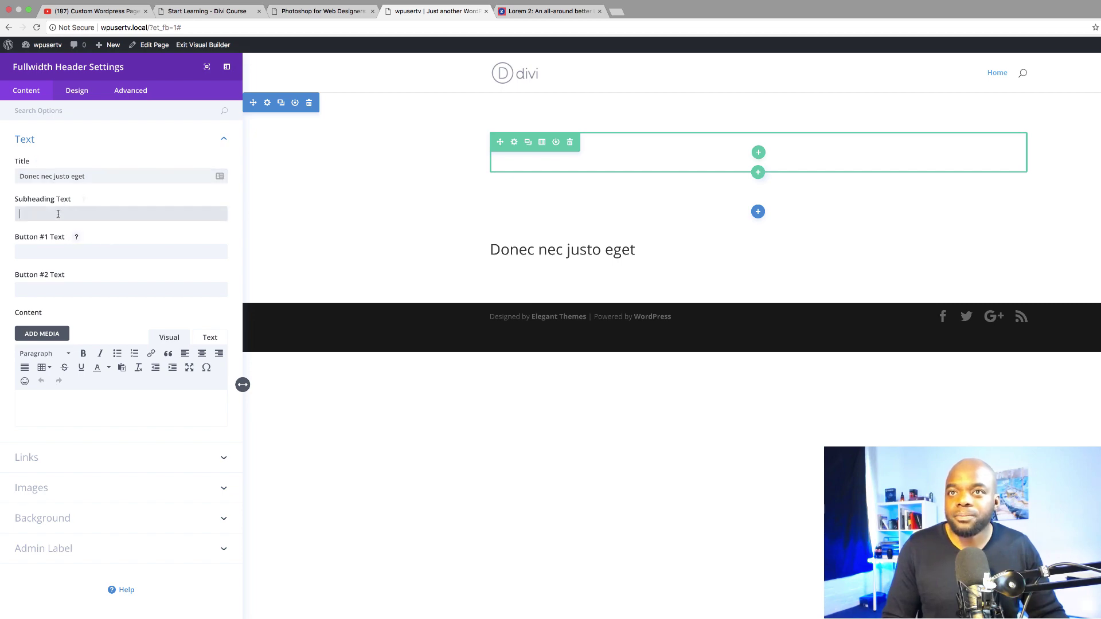
left_click(560, 11)
left_click_drag(558, 263, 658, 291)
key("super+c")
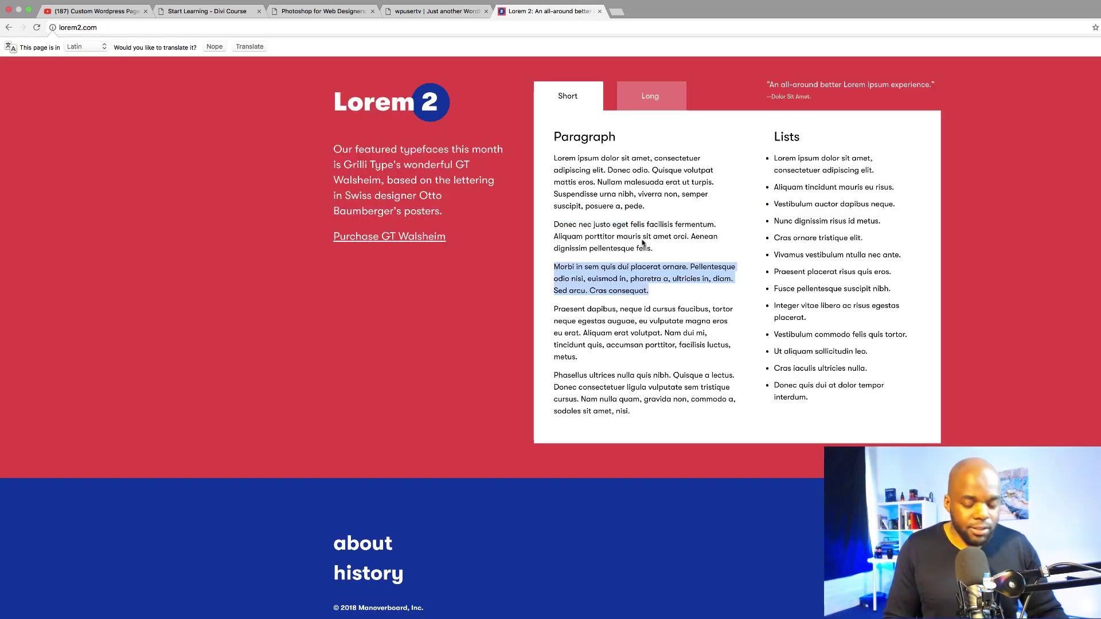
left_click(463, 11)
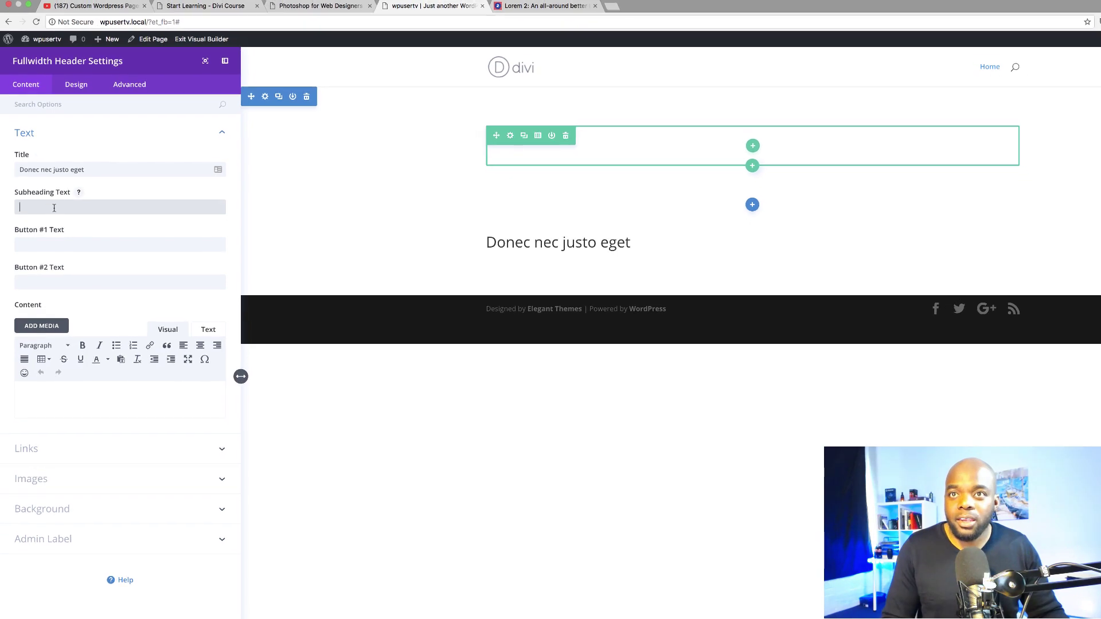
key("super+v")
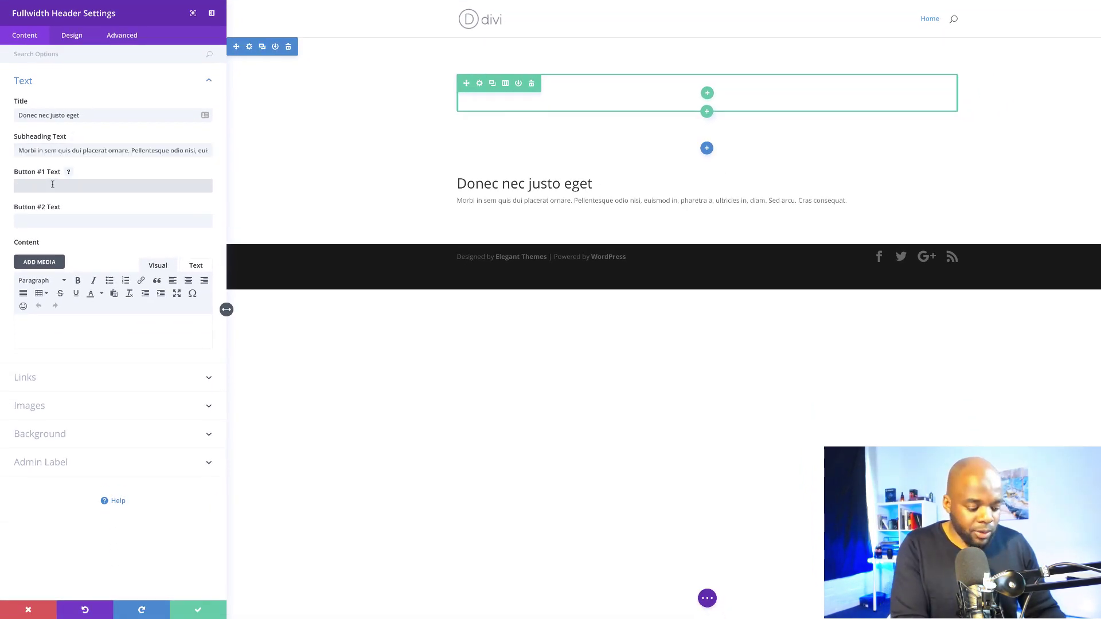
type("TEST")
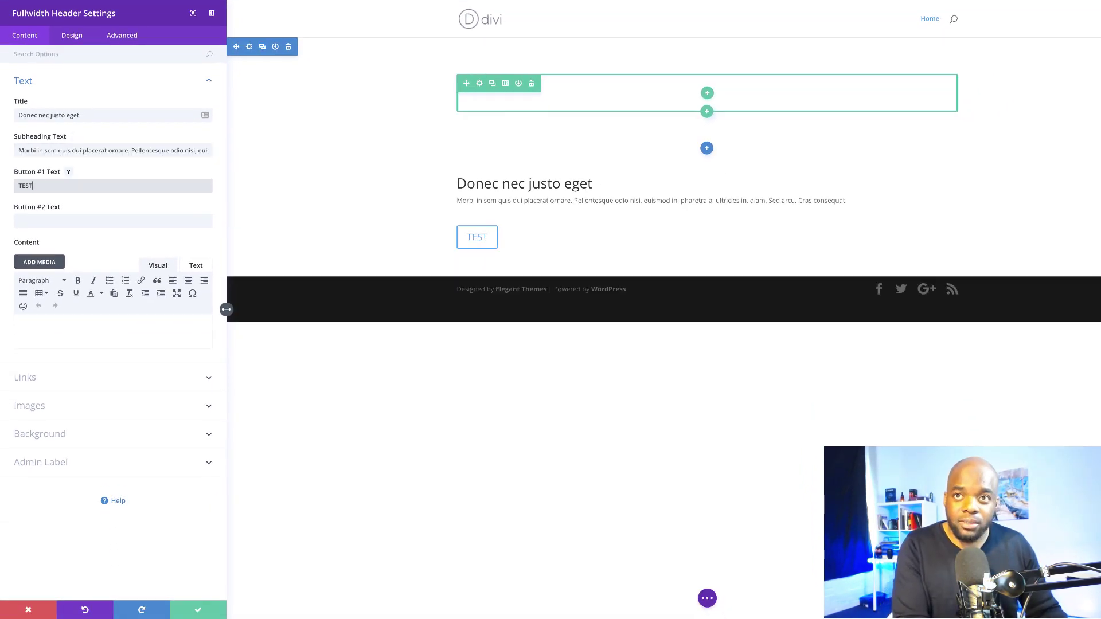
Complete the Button #1 text as TEST DRIVE and set the Button #2 text to BUY NOW
type(" DRIVE")
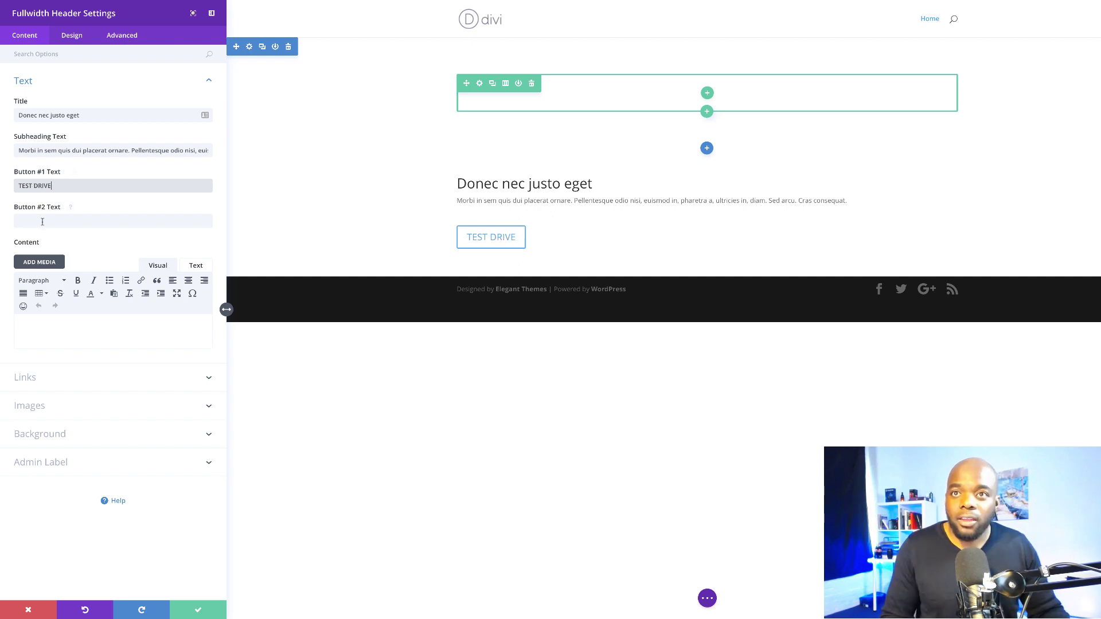
left_click(41, 221)
type("BUY")
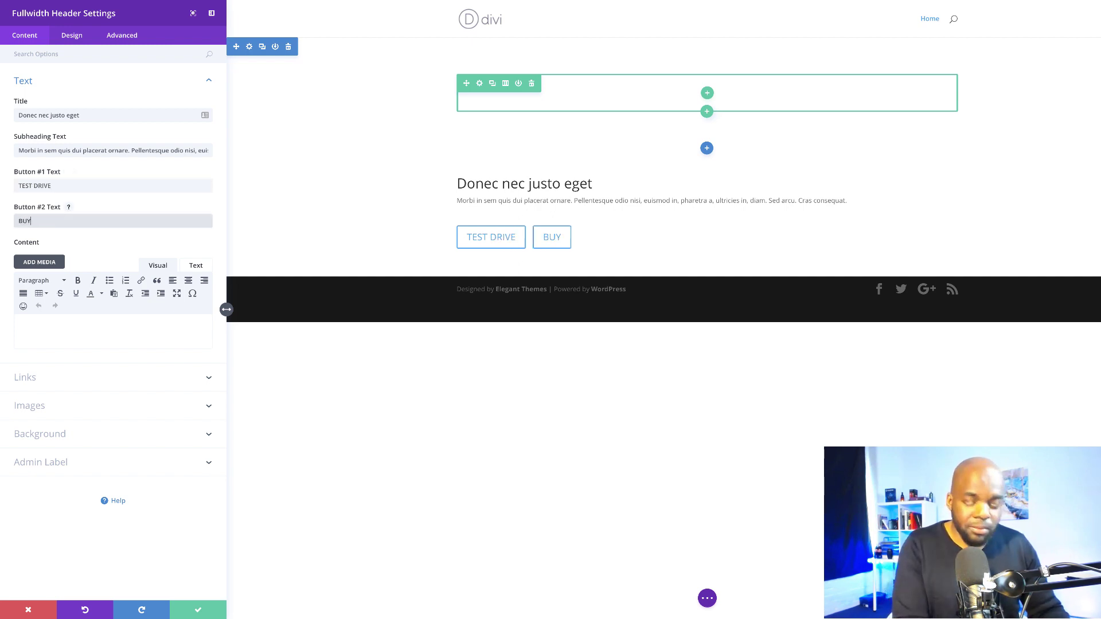
type(" NOW")
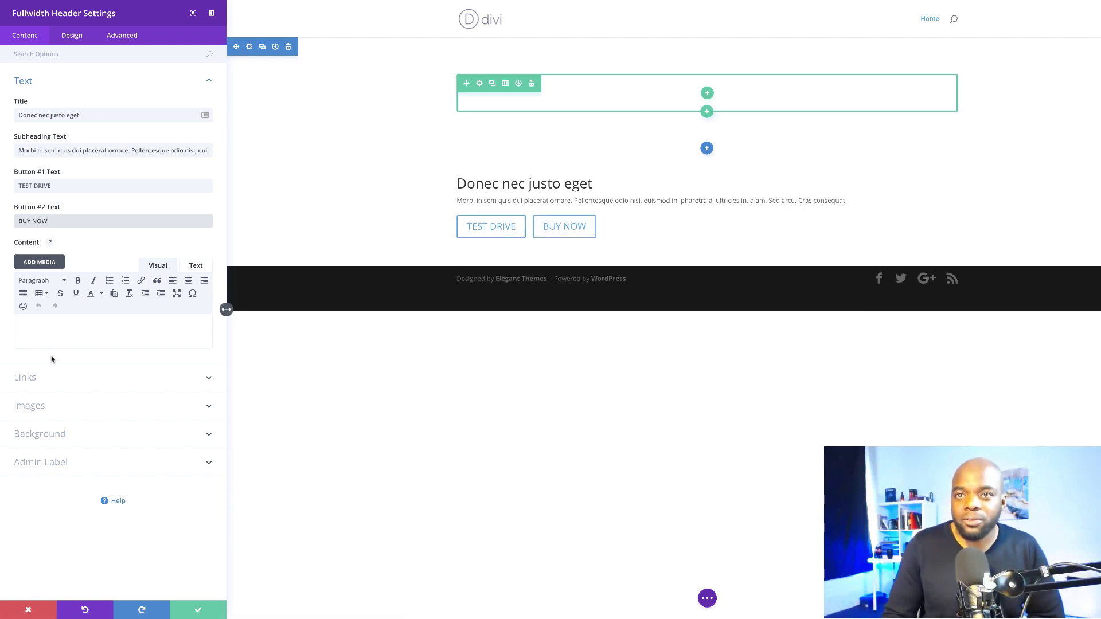
Set the link URLs of both header buttons to the placeholder #
left_click(28, 378)
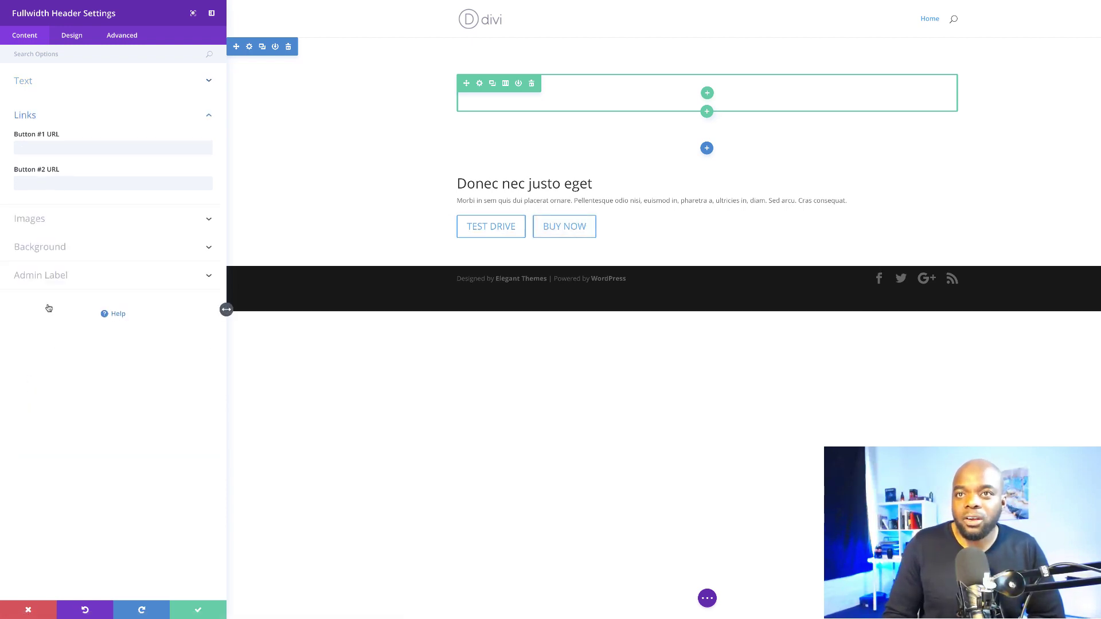
left_click(47, 146)
type("#")
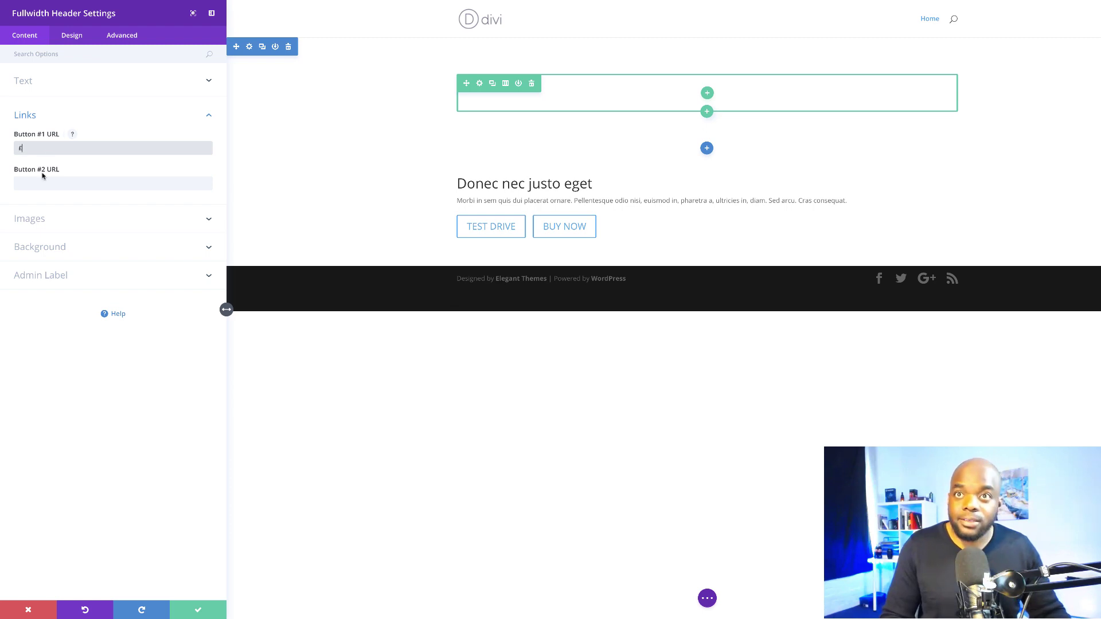
left_click(36, 181)
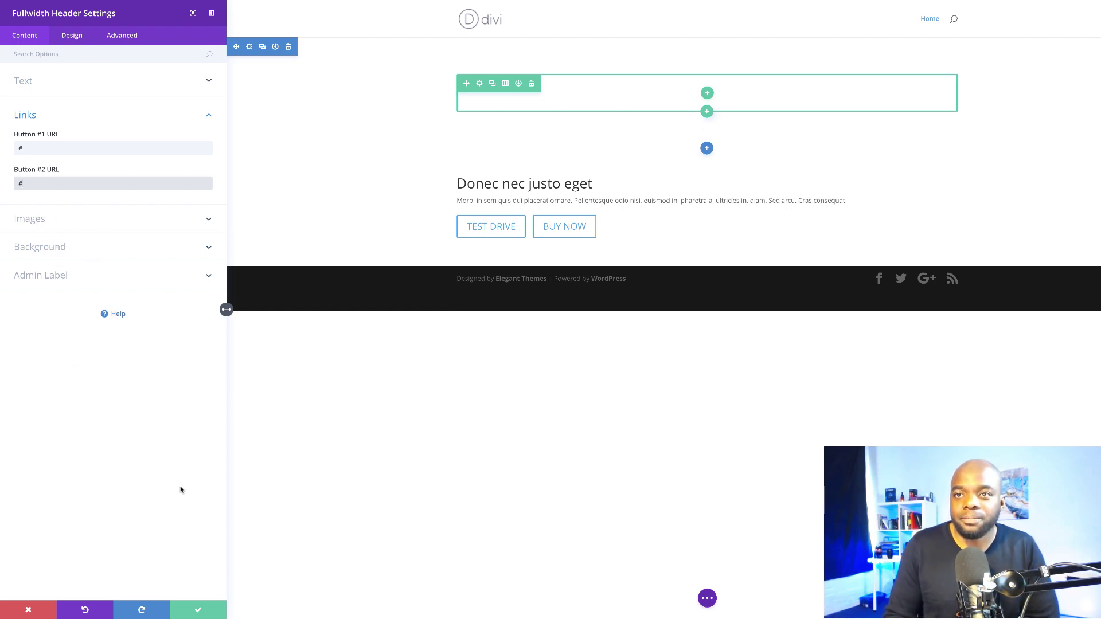
Center the header's text and logo orientation in its layout design settings and make the header fullscreen
left_click(74, 36)
left_click(34, 83)
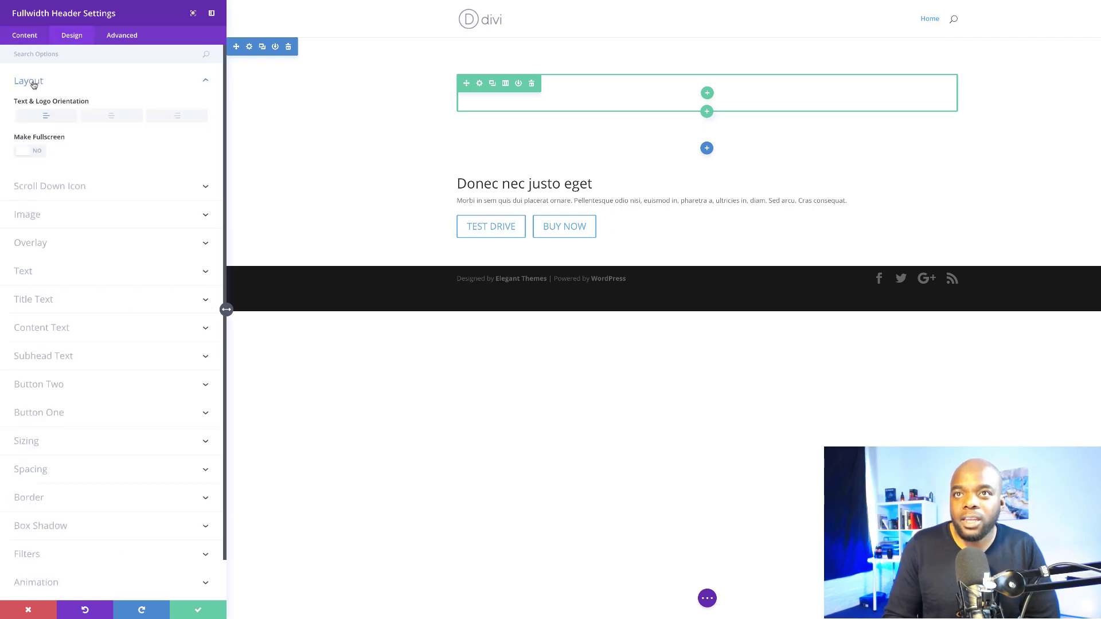
left_click(111, 117)
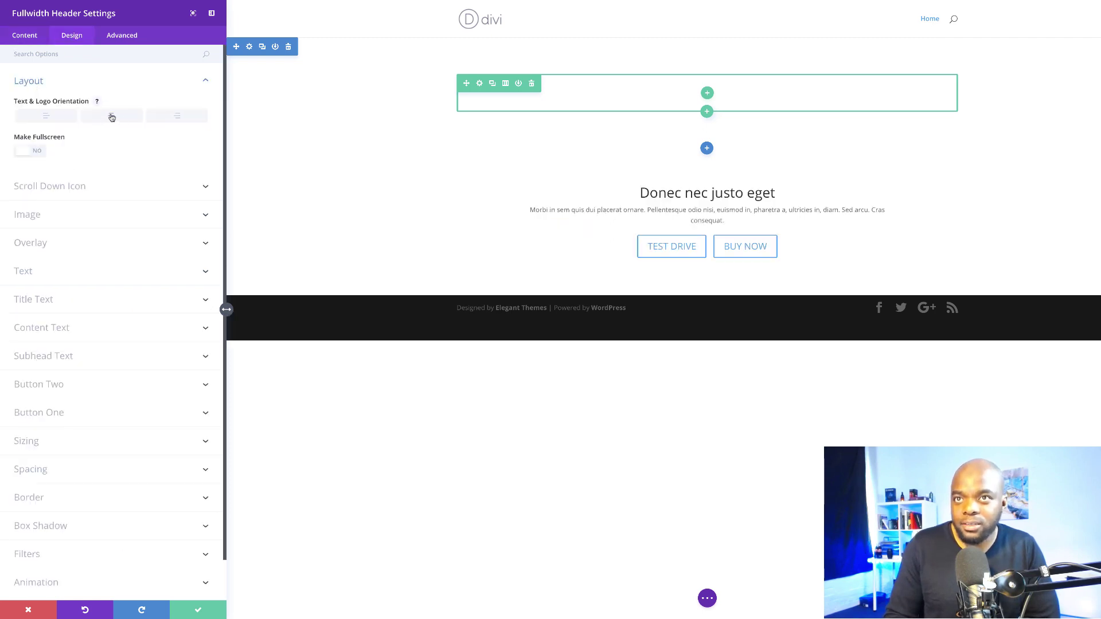
left_click(40, 153)
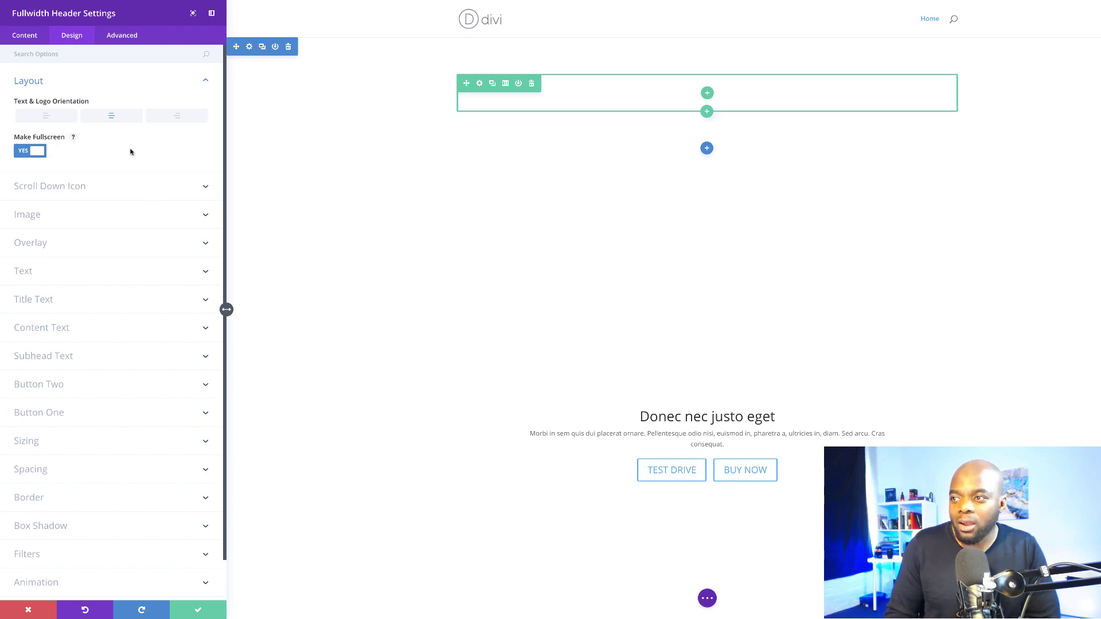
Upload BMW-dark.jpg from the 90 Day Challenge folder on the Desktop through the header's background image chooser
left_click(32, 39)
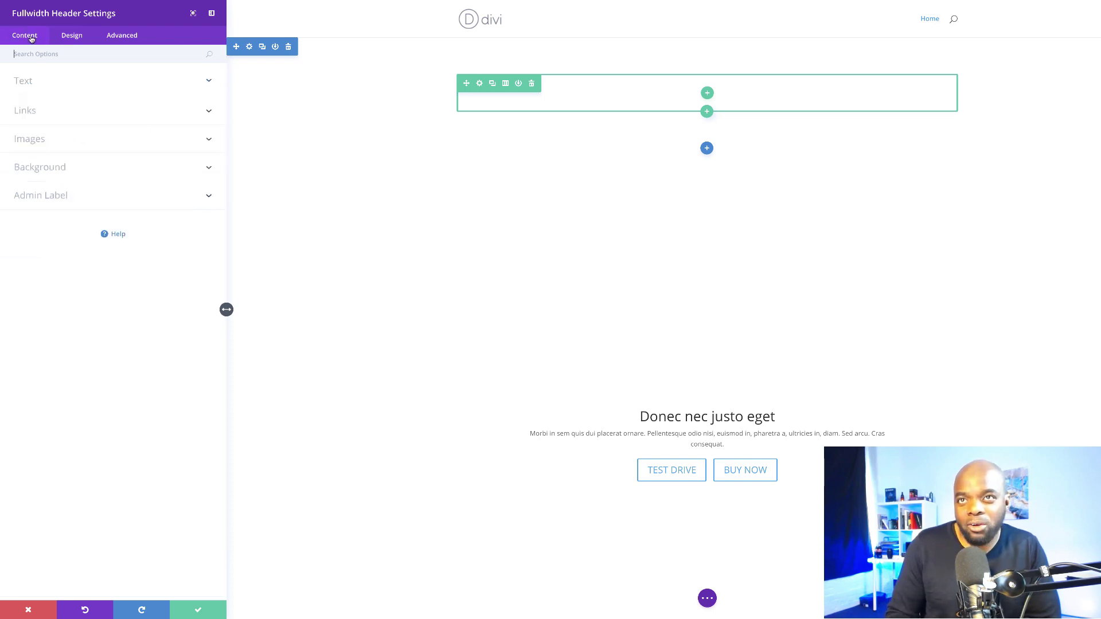
left_click(47, 170)
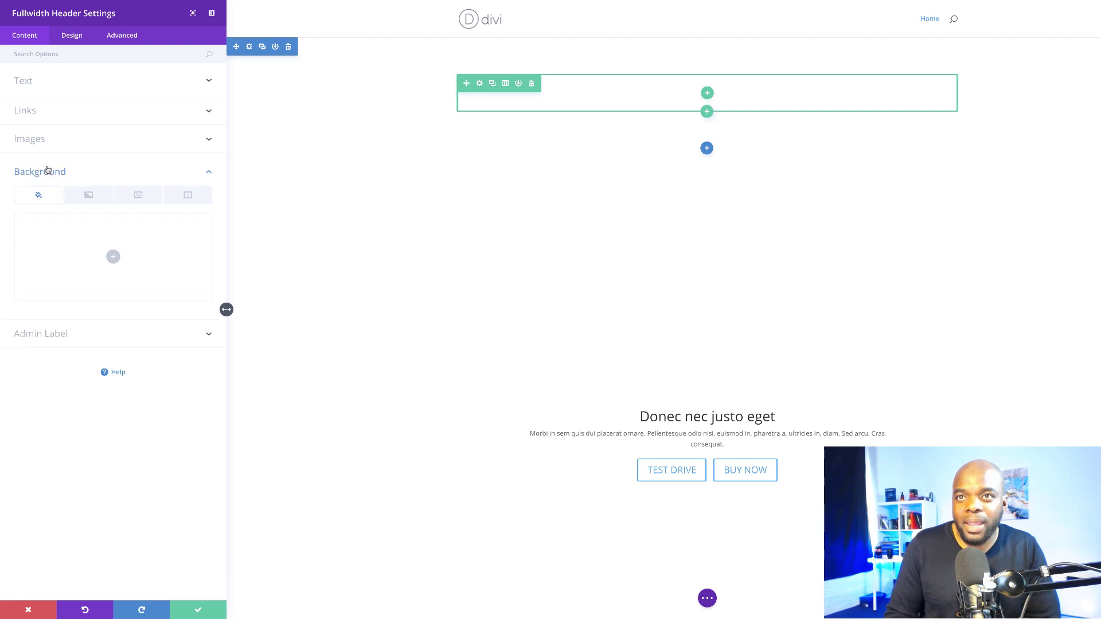
left_click(140, 196)
left_click(113, 257)
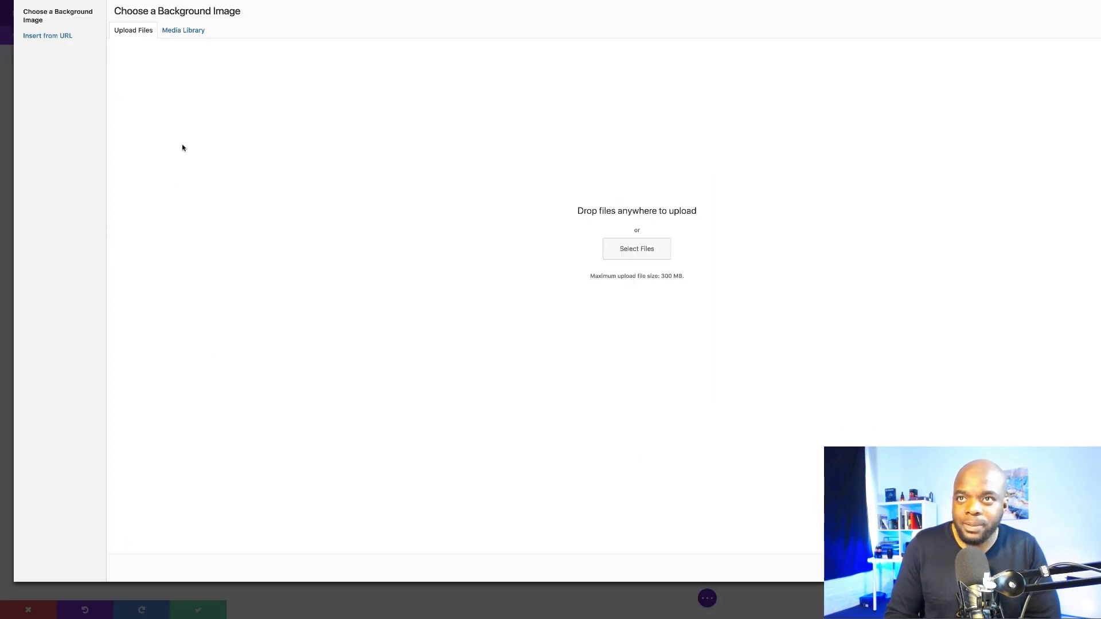
left_click(649, 248)
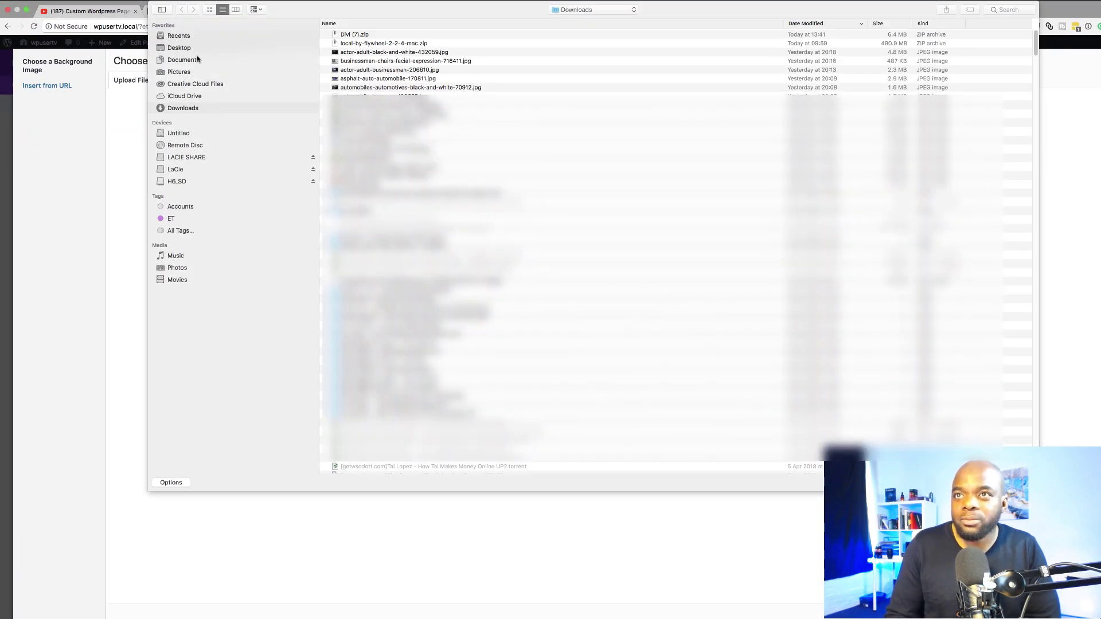
left_click(179, 49)
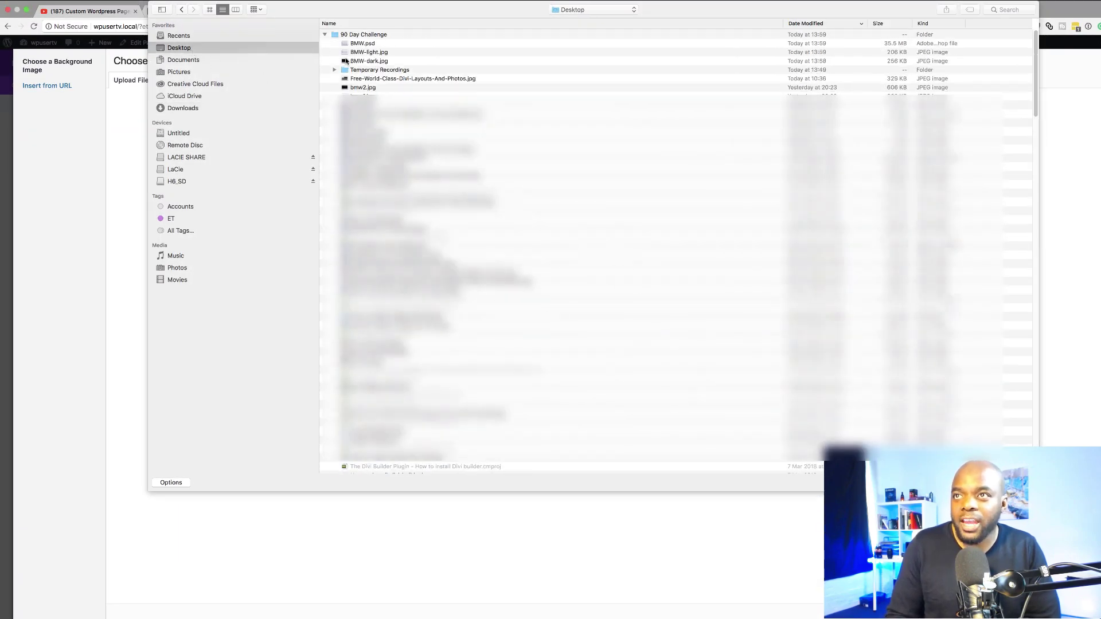
left_click(387, 62)
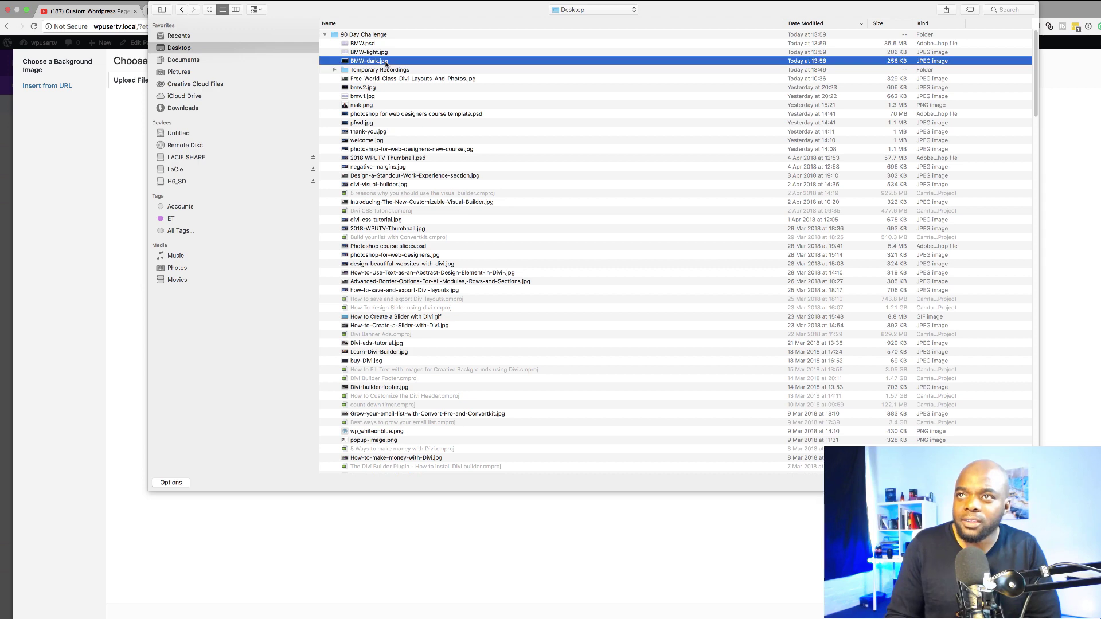
double_click(386, 62)
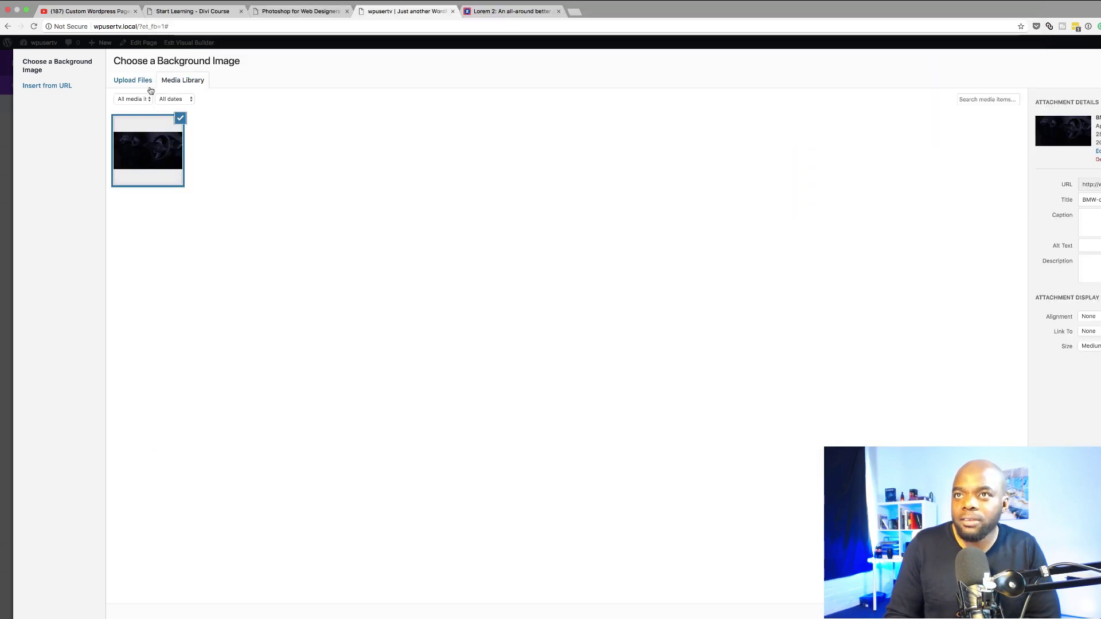
Upload BMW-light.jpg to the media library as well, and apply the dark BMW image as the header's background
left_click(143, 83)
left_click(638, 298)
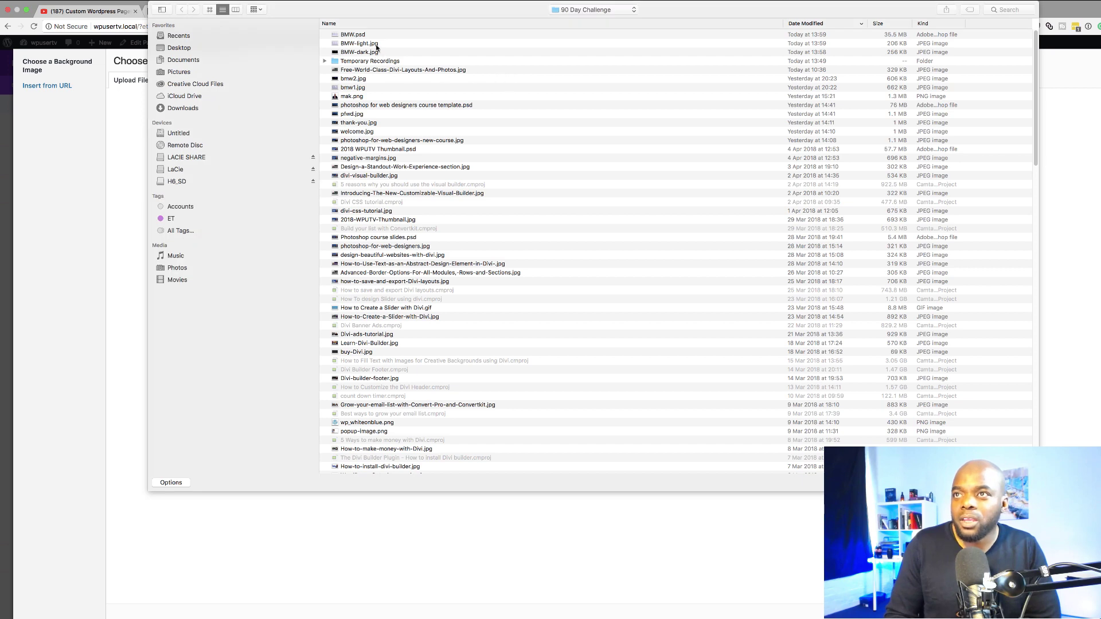
double_click(367, 43)
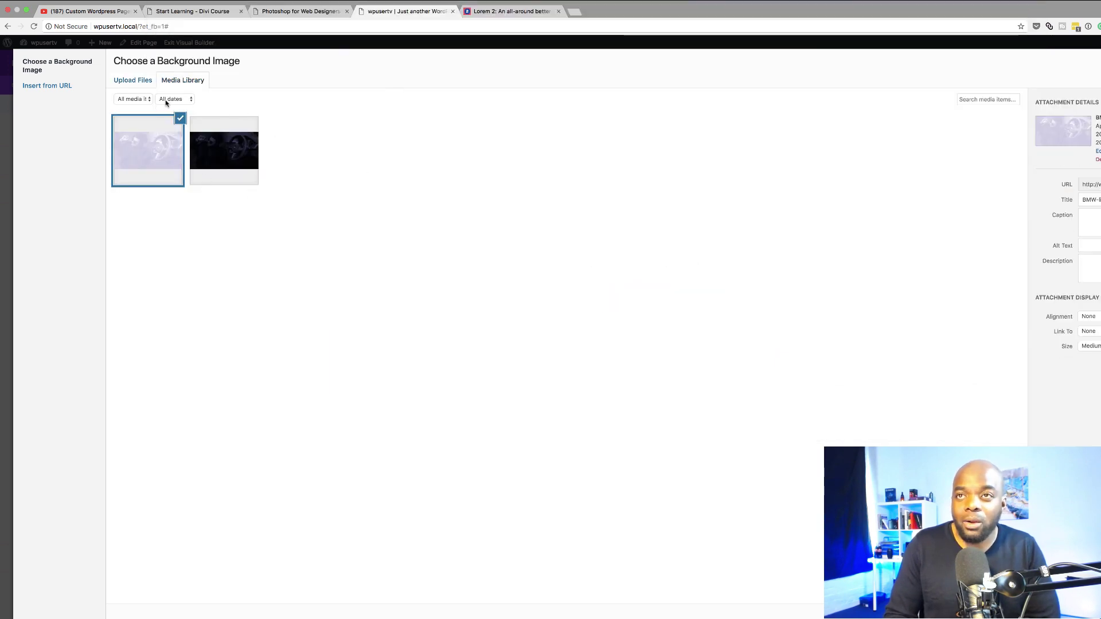
left_click(231, 126)
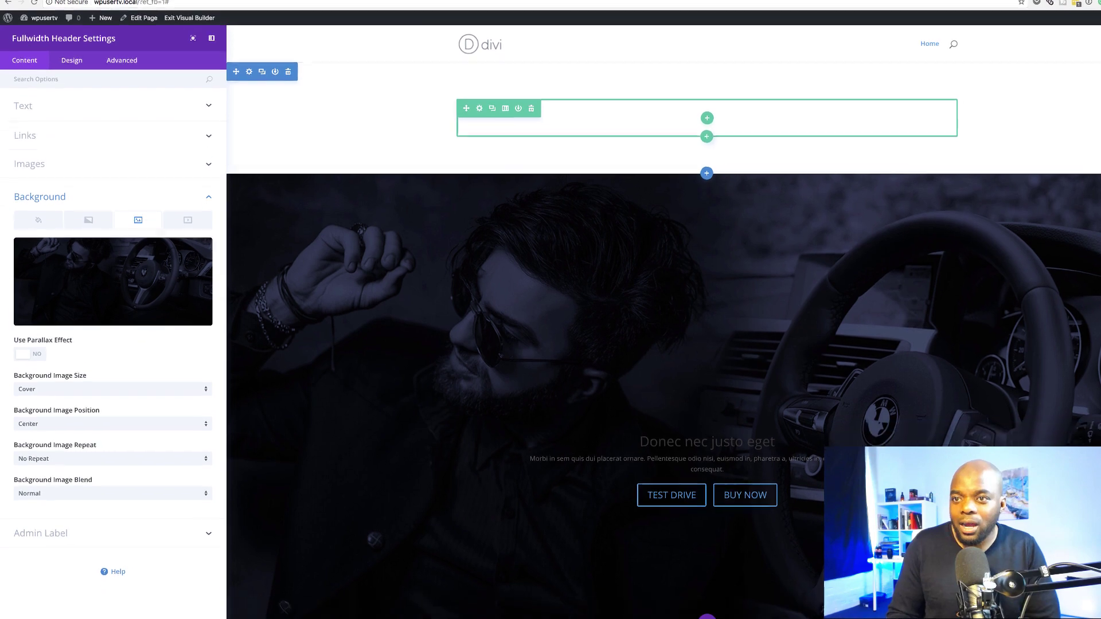
Save the header module's settings and delete the empty section above it
left_click(198, 611)
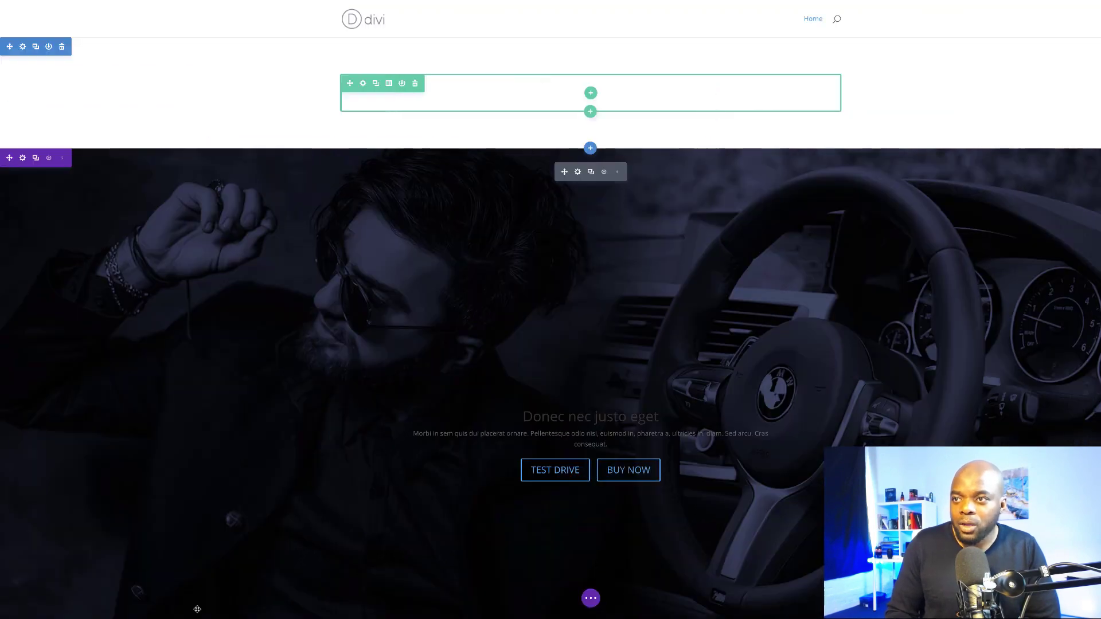
left_click(61, 48)
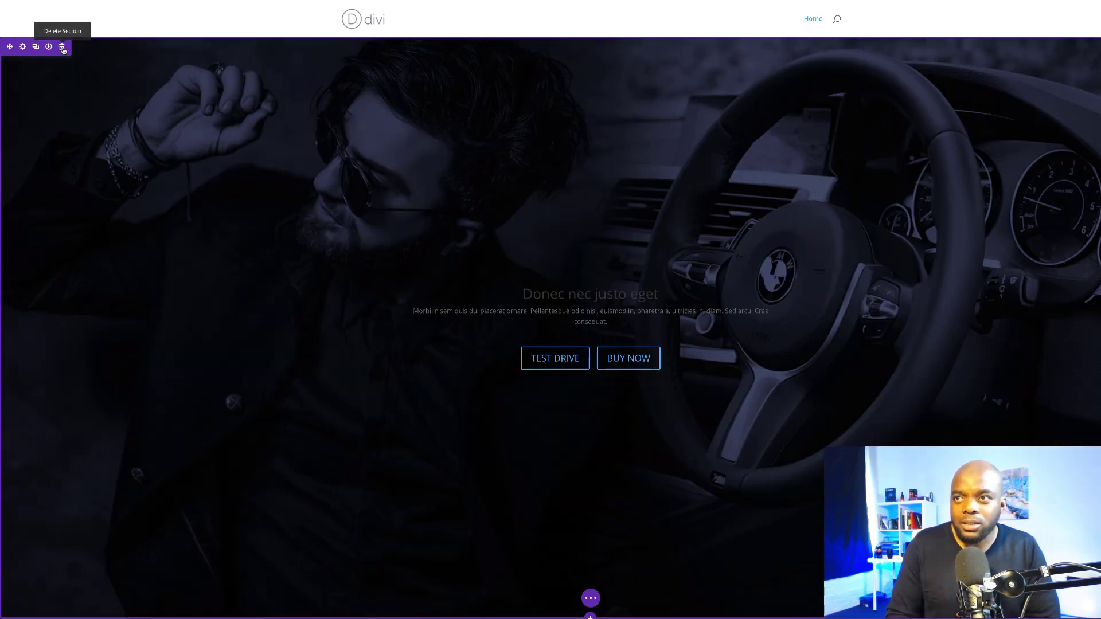
scroll(183, 360, "down", 2)
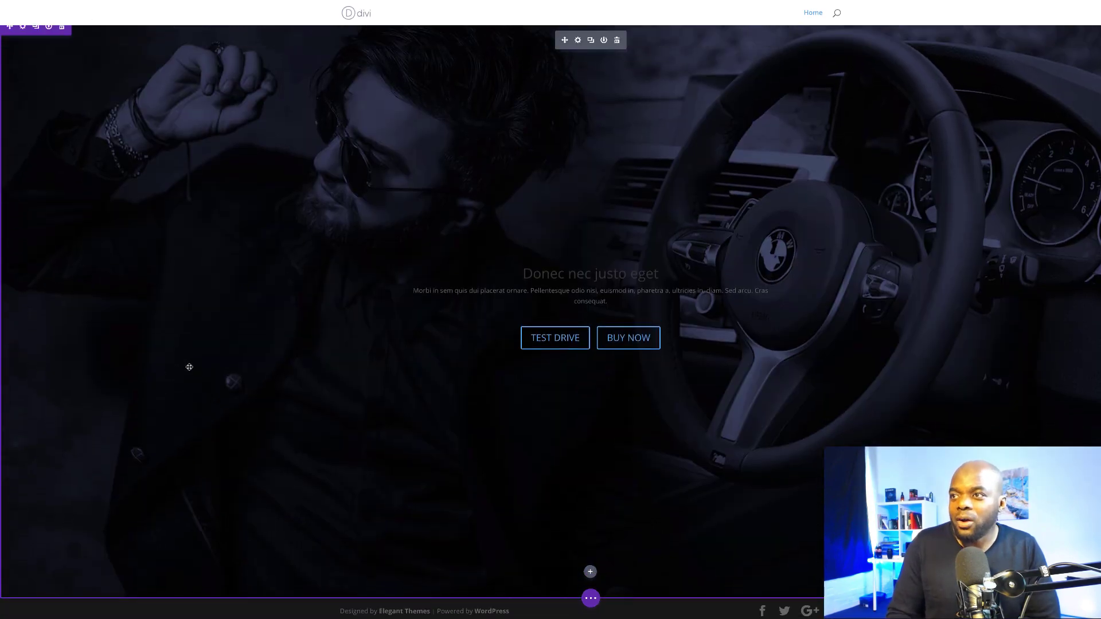
scroll(190, 367, "up", 2)
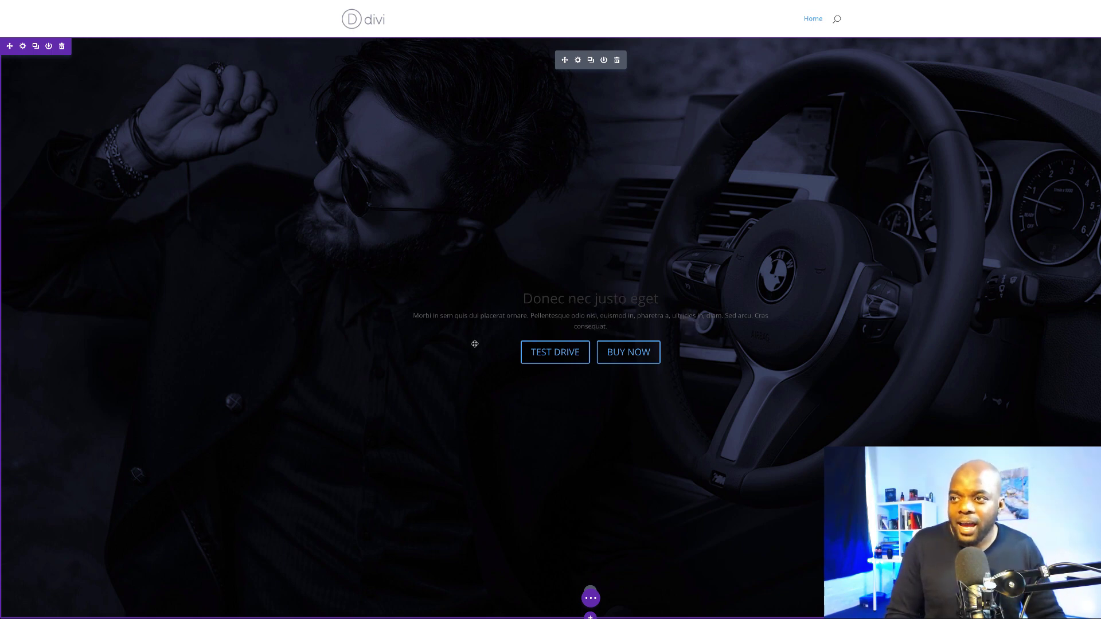
Reopen the header module's design settings and set the title text to Lato, all uppercase, at 38px
left_click(578, 60)
left_click(72, 36)
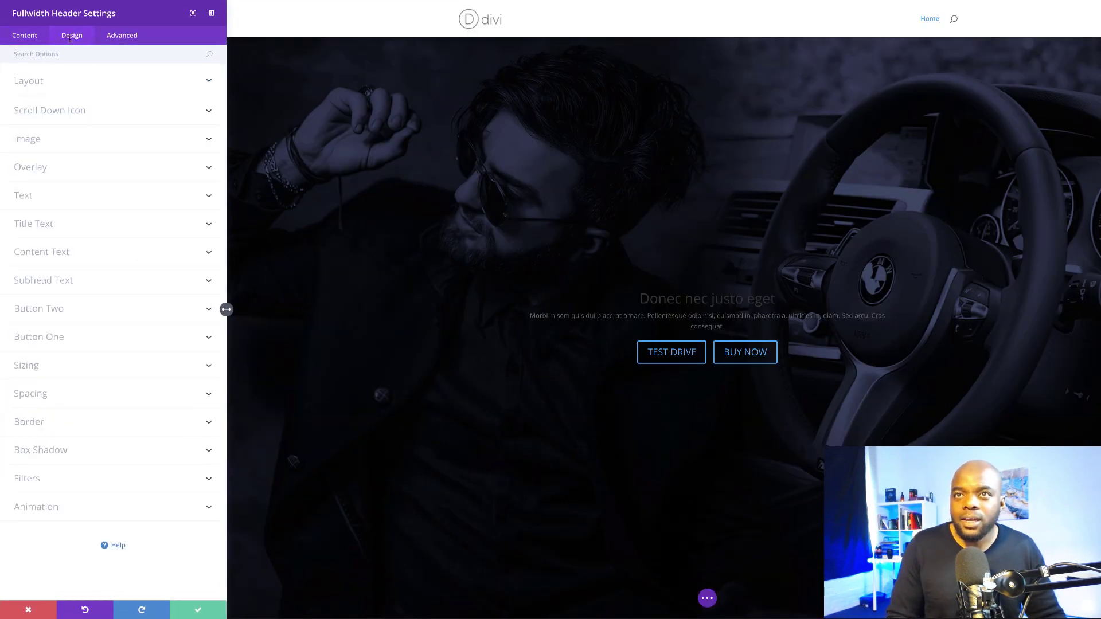
left_click(50, 226)
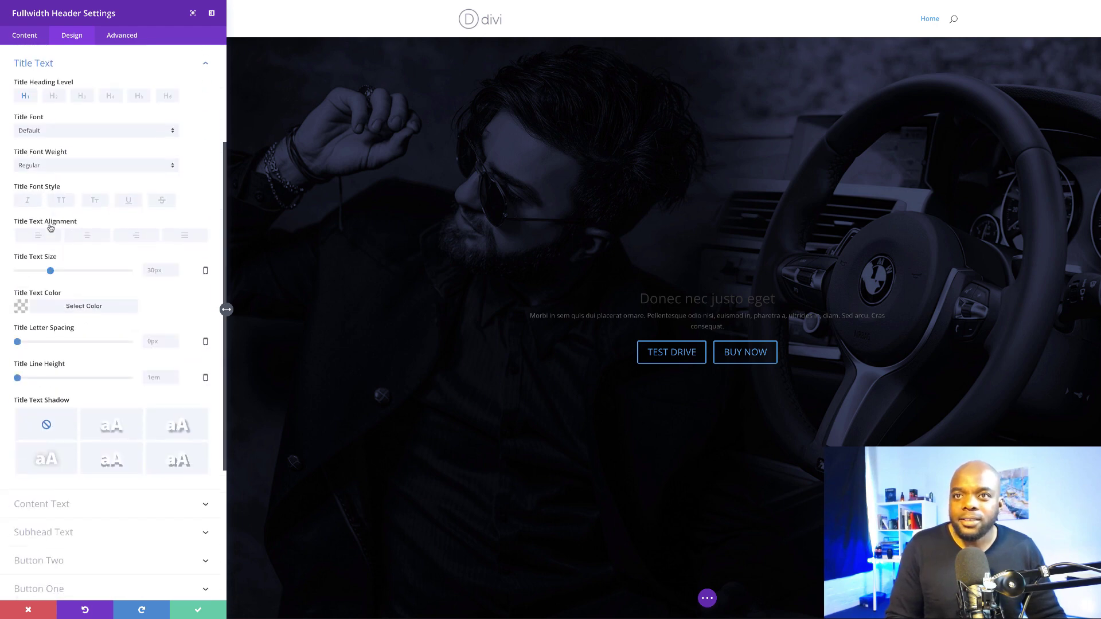
left_click(59, 132)
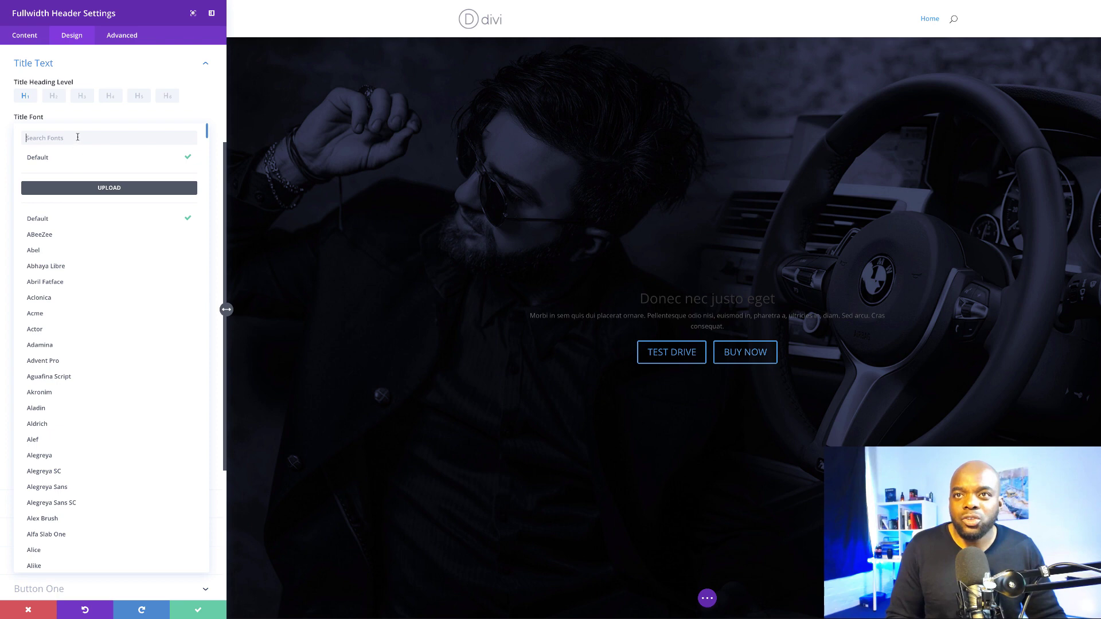
type("lato")
left_click(37, 157)
left_click(62, 200)
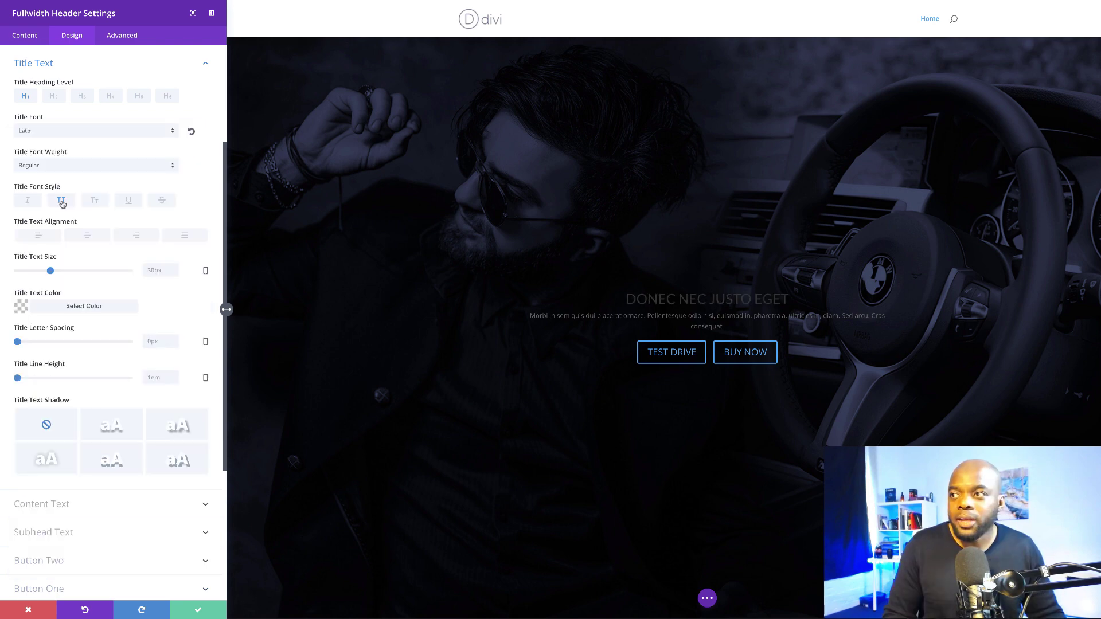
left_click_drag(51, 271, 60, 272)
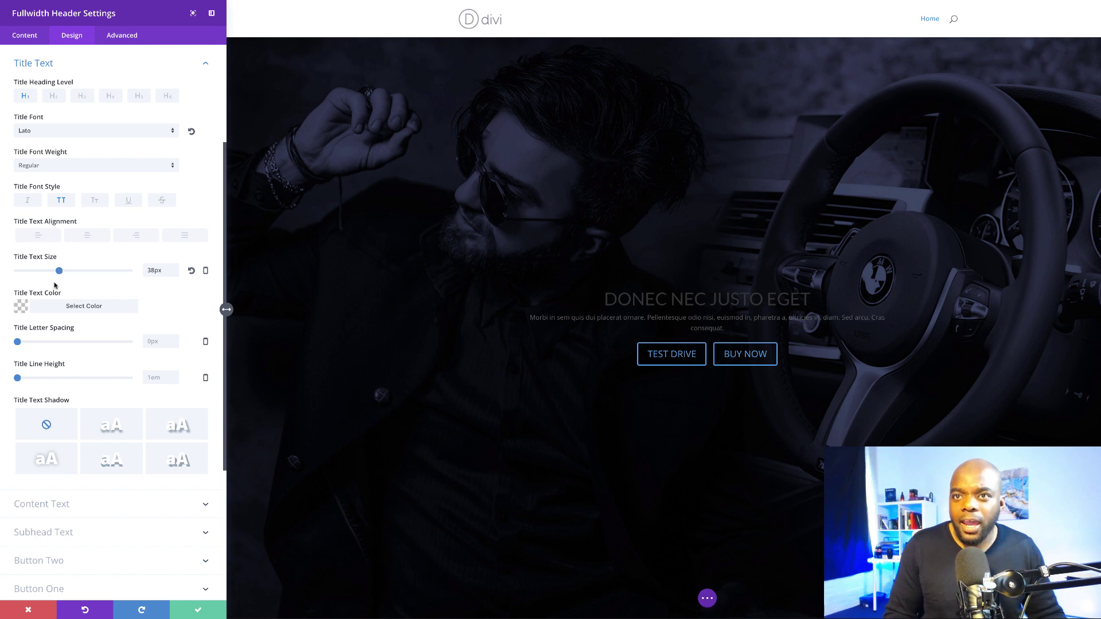
Try white for the title text color, and choose a custom light cyan-blue instead
left_click(21, 307)
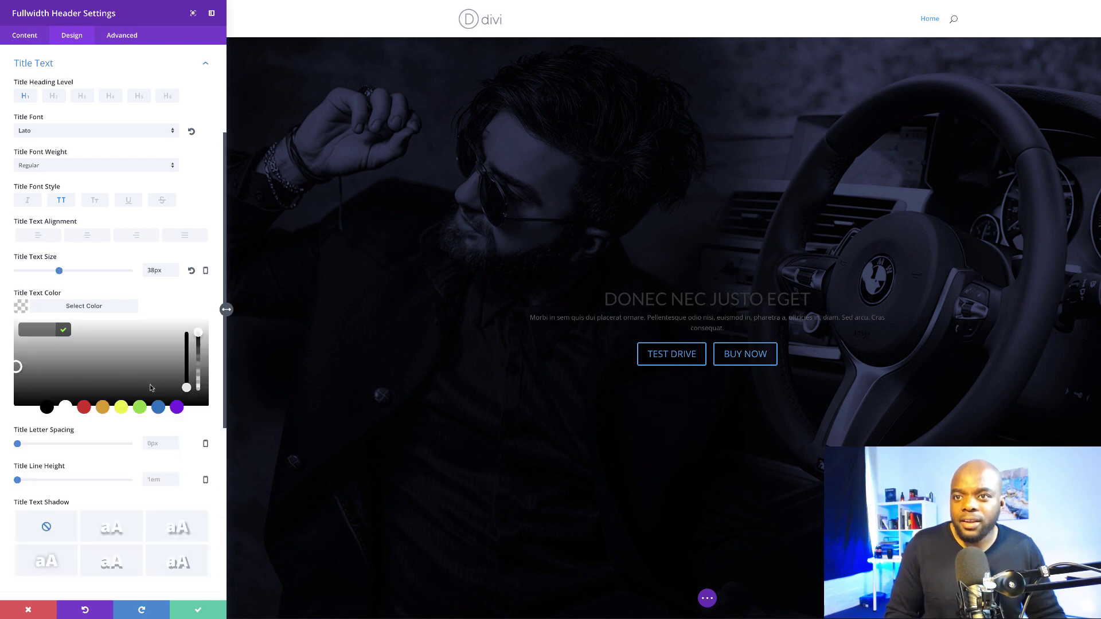
left_click(66, 409)
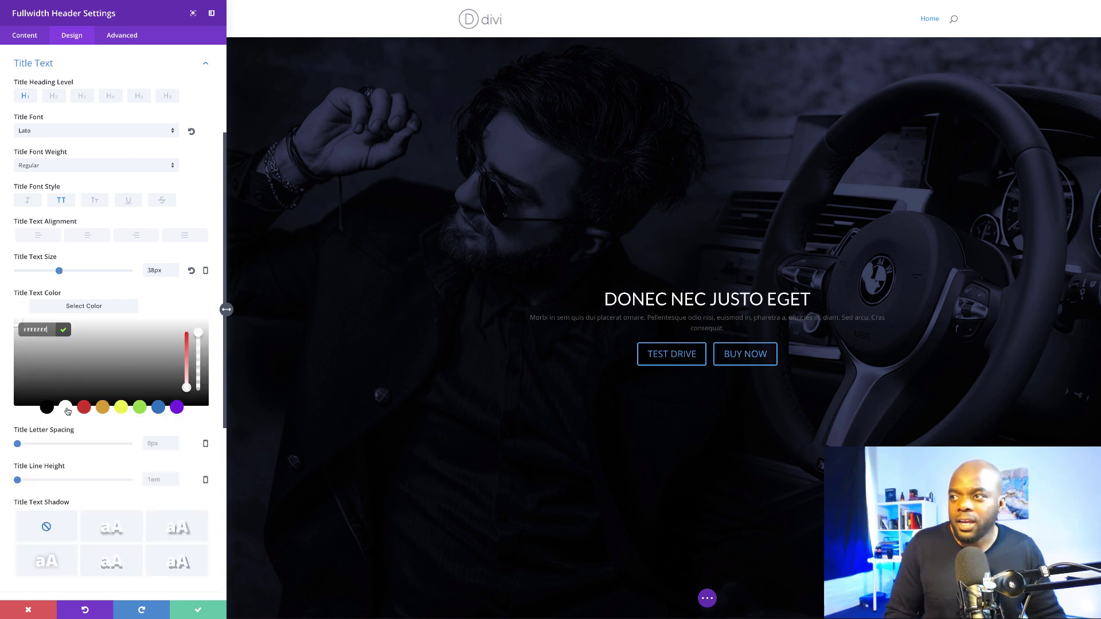
mouse_move(115, 358)
left_mouse_down()
mouse_move(118, 318)
mouse_move(42, 324)
mouse_move(117, 320)
left_mouse_up()
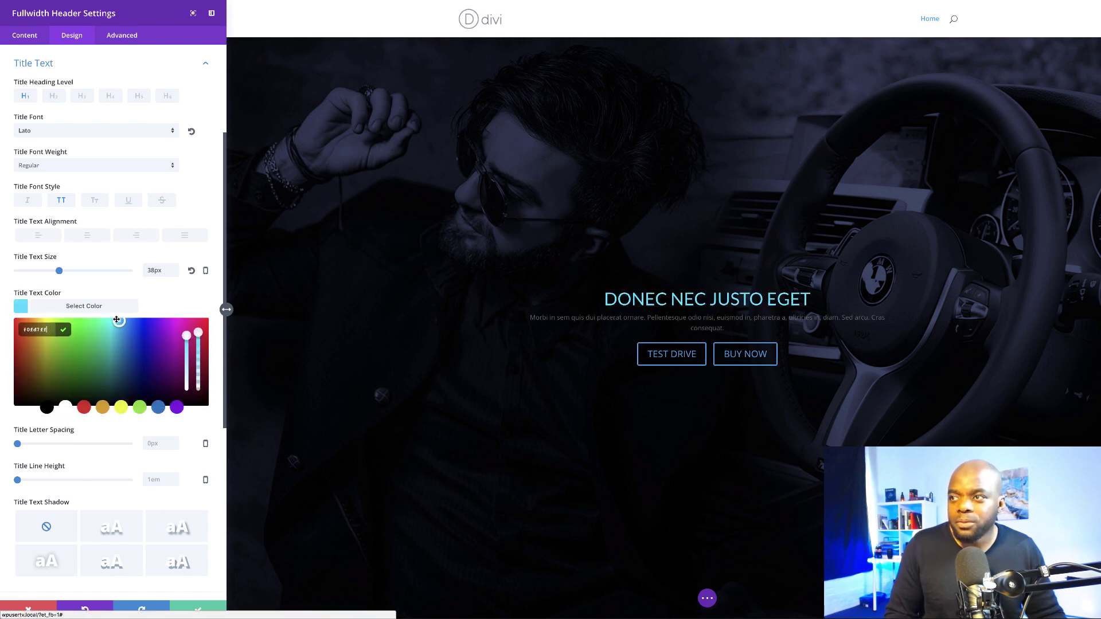
left_click(202, 425)
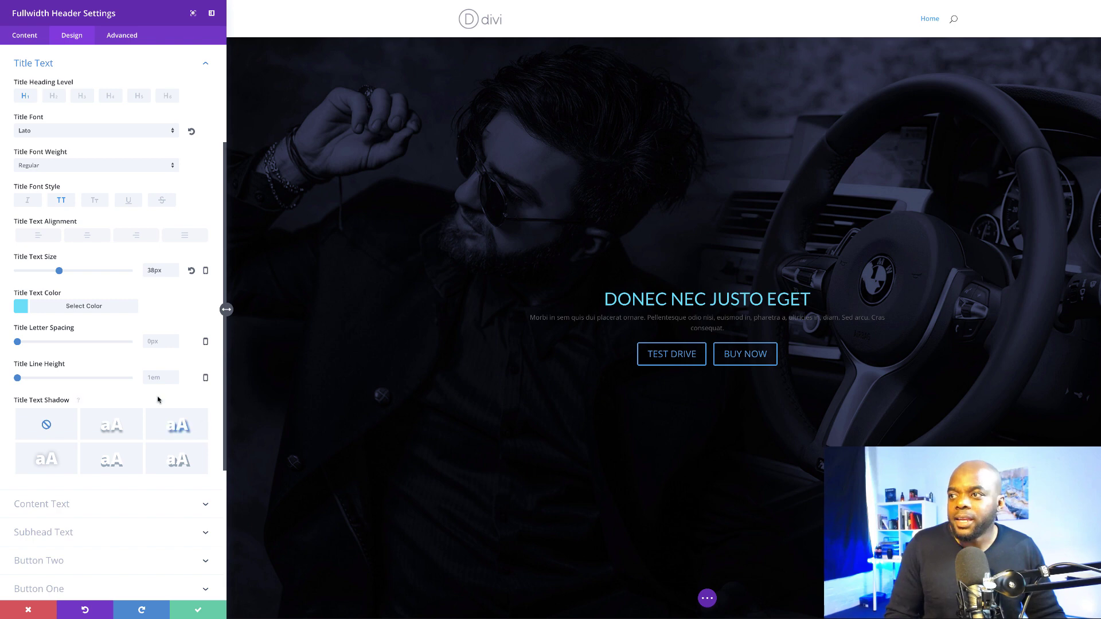
Set the subhead text size to 22px and its line height to 1.9em
scroll(60, 401, "down", 1)
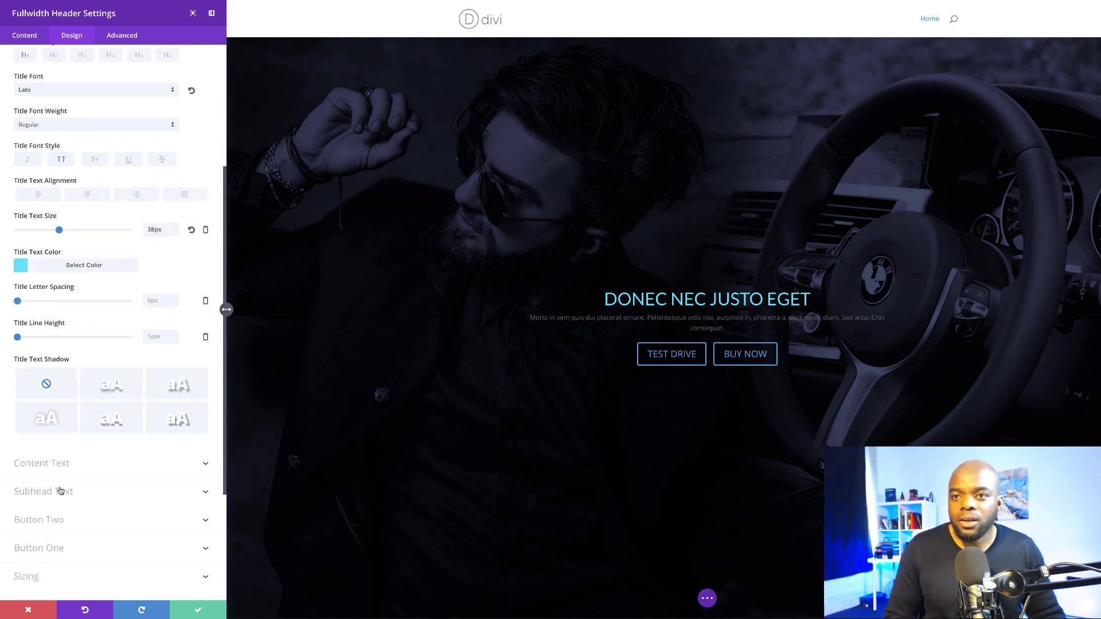
left_click(63, 492)
left_click(41, 236)
left_click_drag(40, 235, 41, 236)
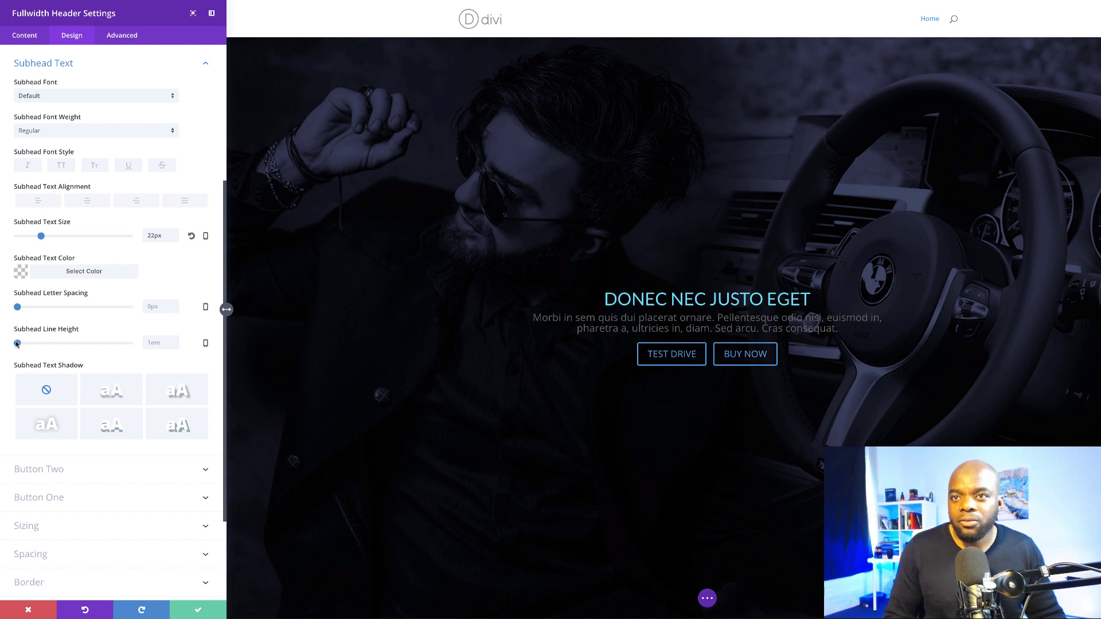
left_click_drag(23, 343, 69, 342)
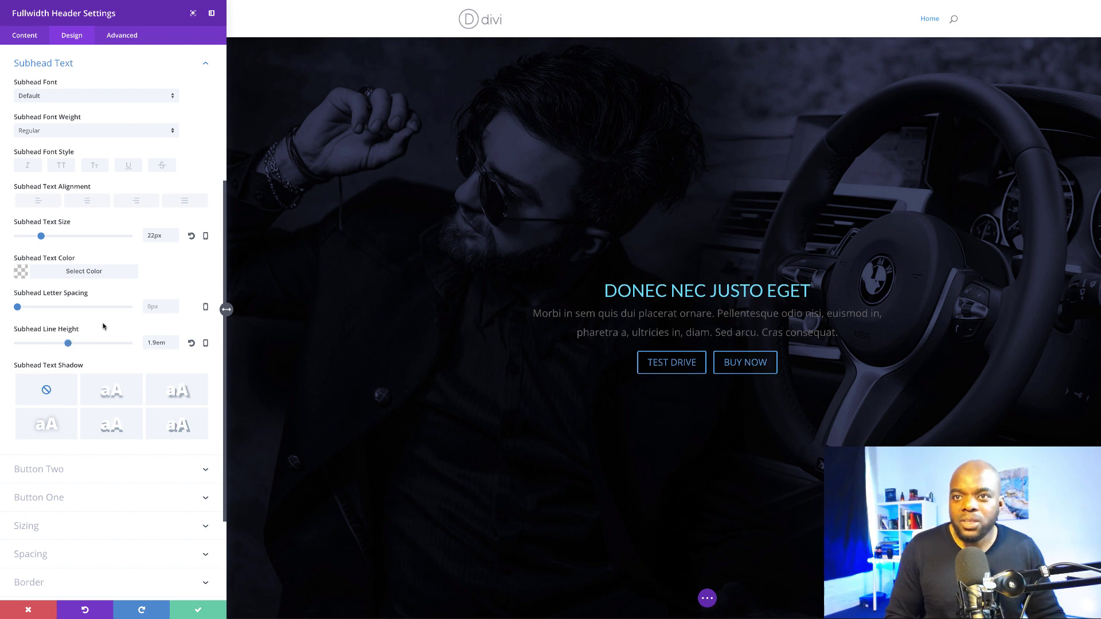
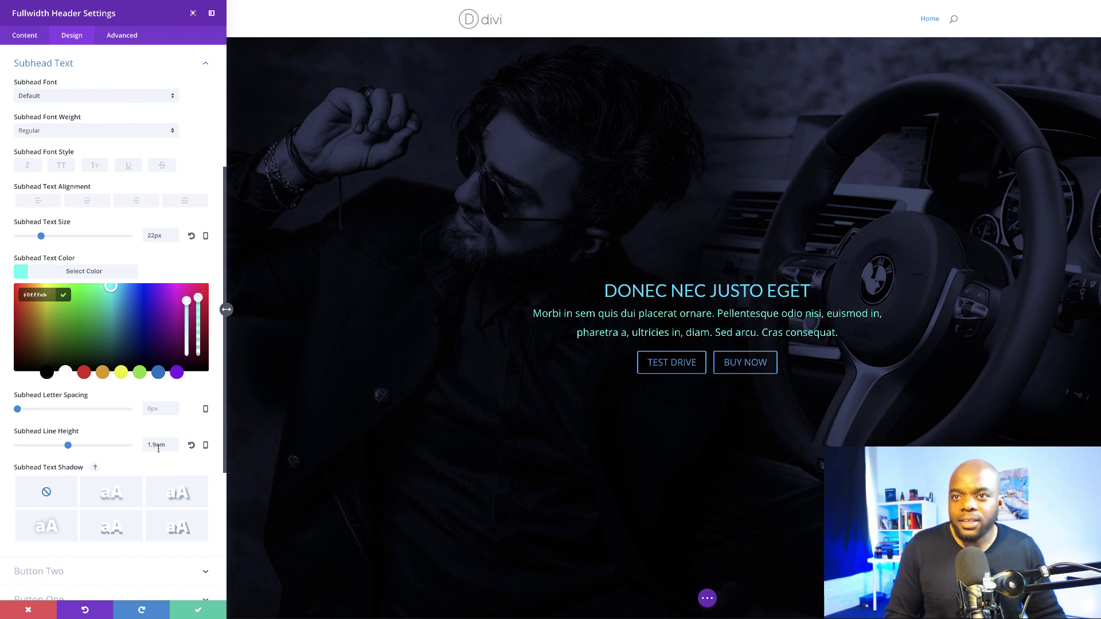
Enable custom styles for button two, try white for its text color, and choose blue #0c71c3 instead
scroll(59, 348, "down", 4)
left_click(59, 343)
left_click(40, 335)
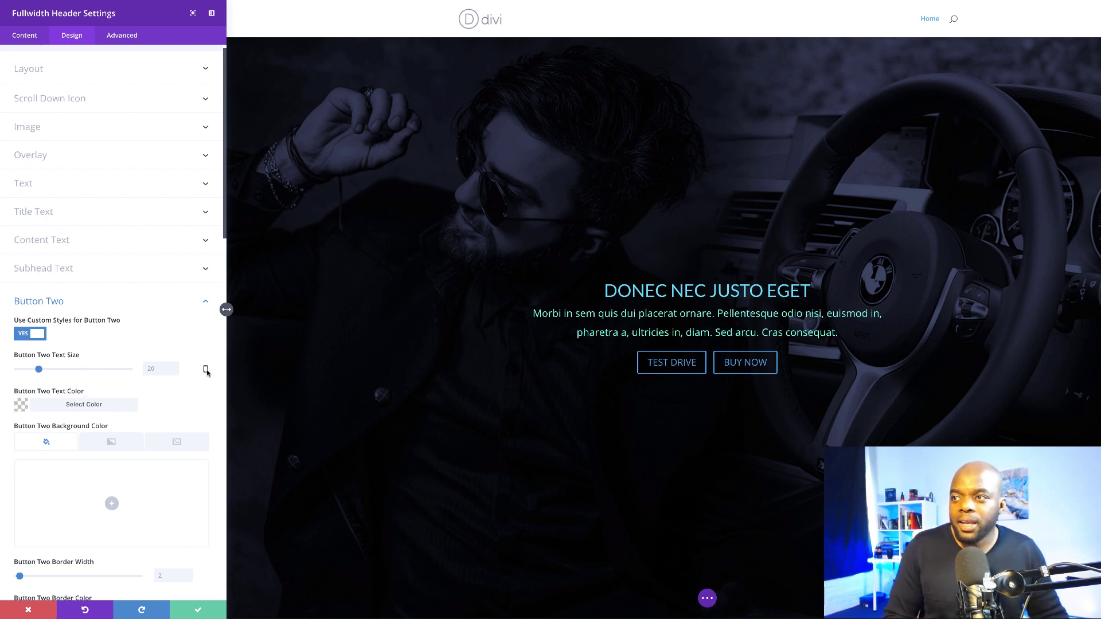
left_click(22, 407)
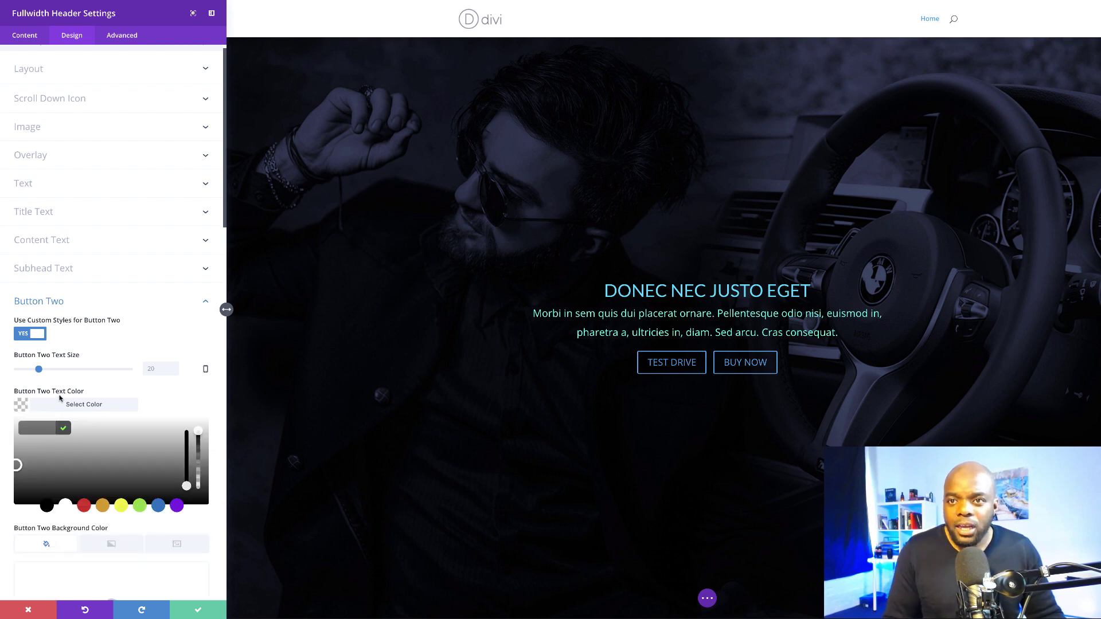
left_click(66, 506)
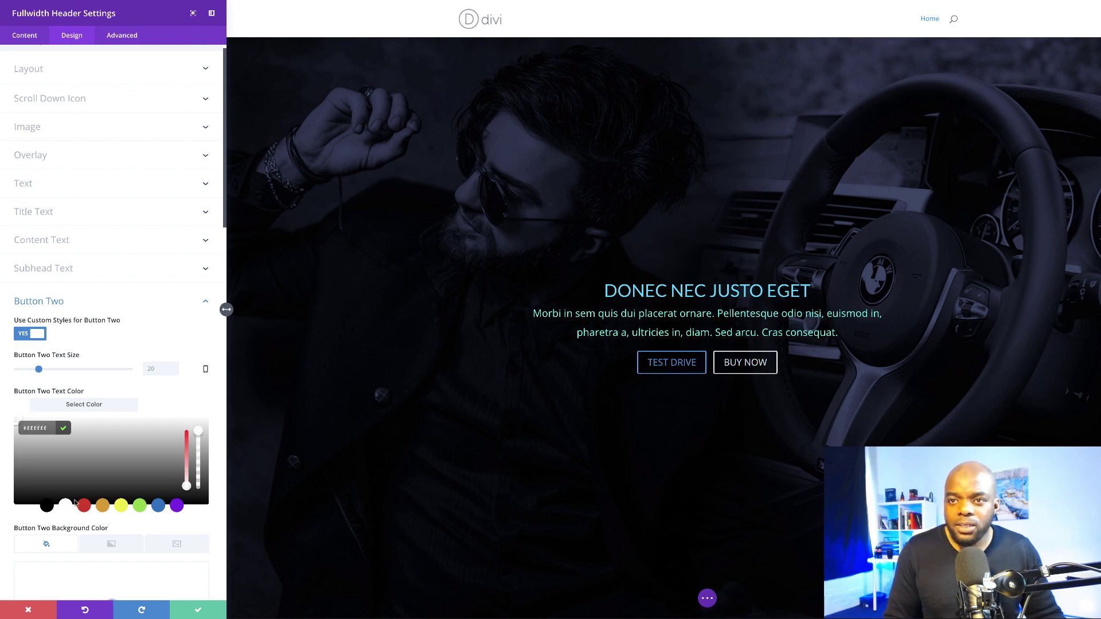
scroll(159, 476, "down", 1)
left_click(158, 469)
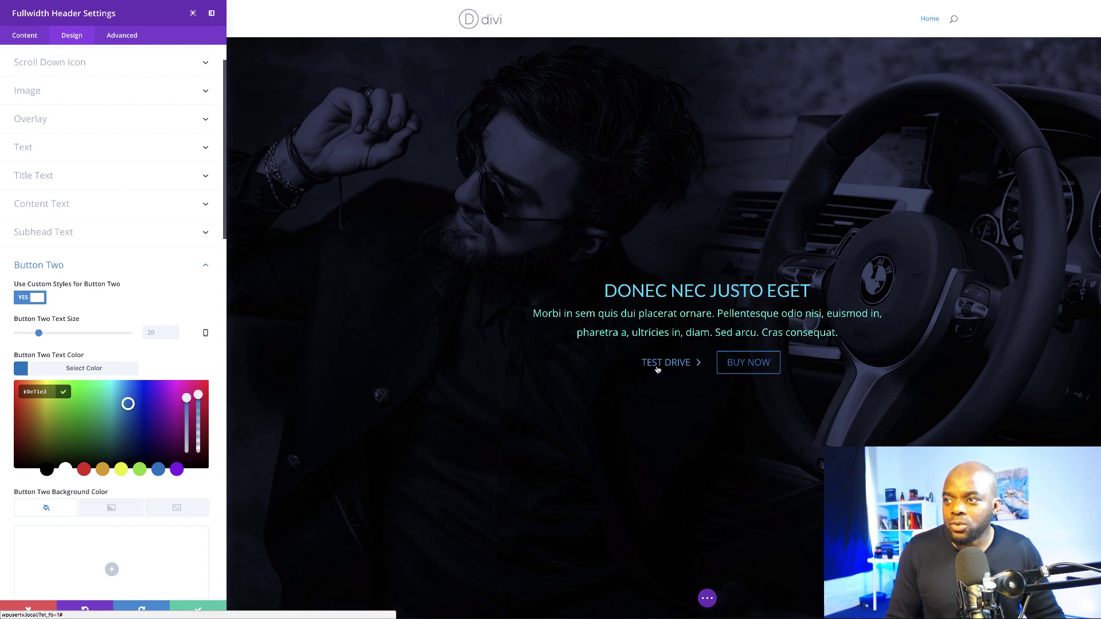
scroll(162, 475, "down", 6)
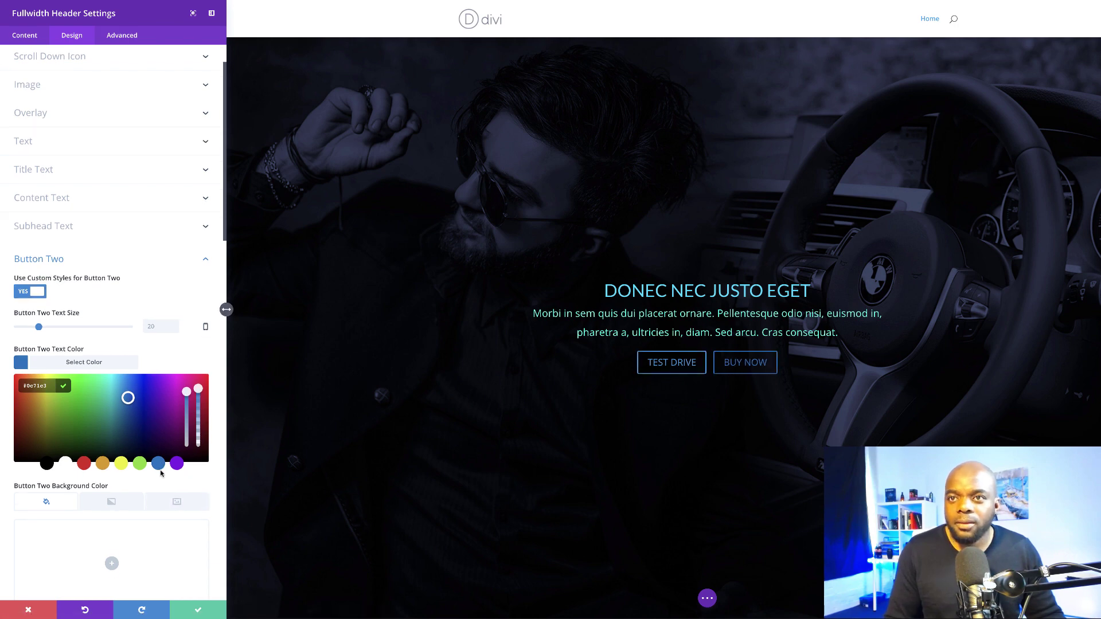
Enable custom styles for button one and set its text color to white
left_click(42, 292)
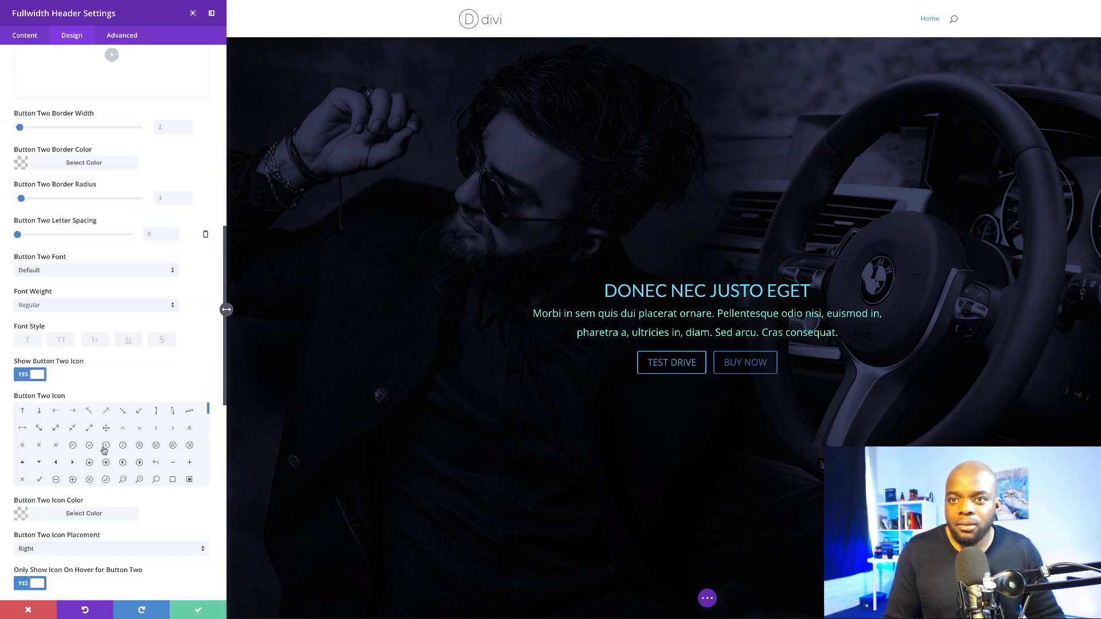
left_click(38, 363)
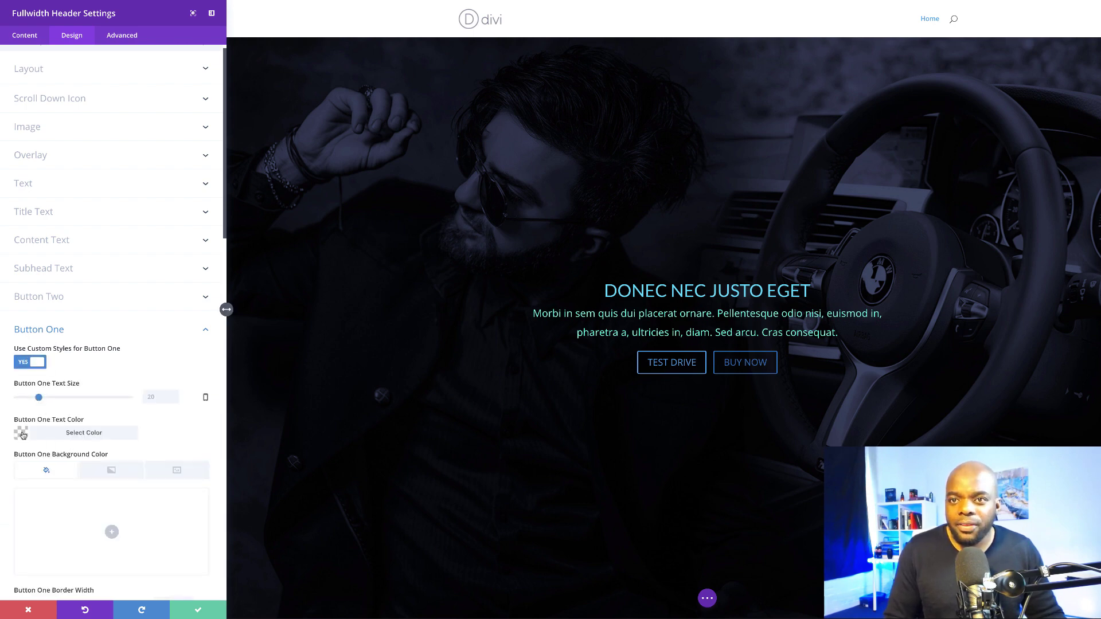
left_click(23, 434)
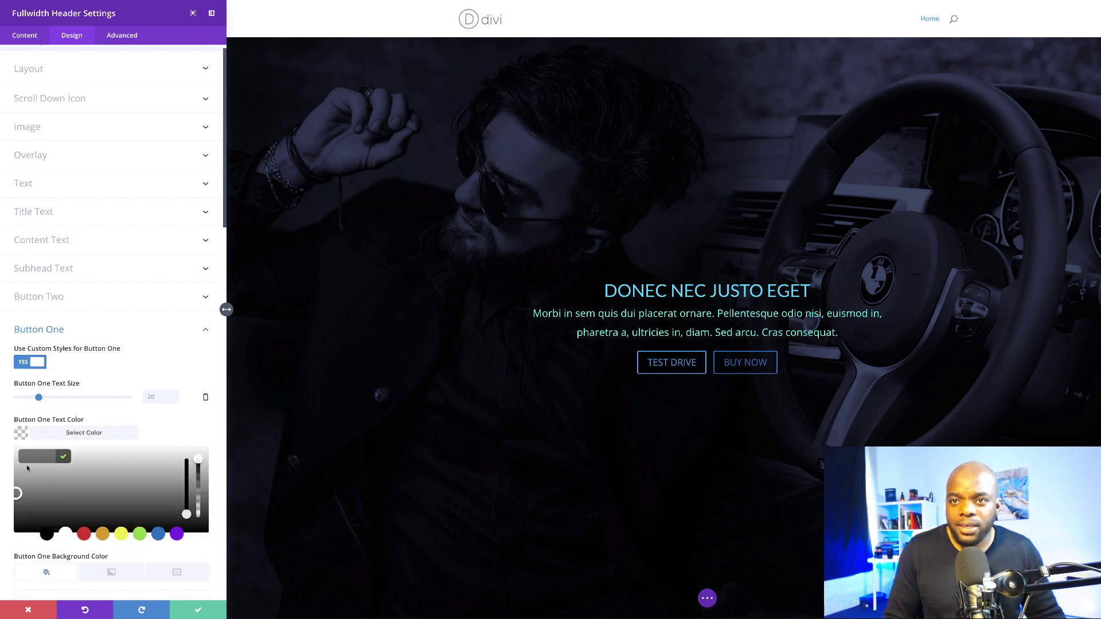
left_click(65, 534)
Give button one a green #7cda24 background and set its border width to 0px
scroll(77, 528, "down", 3)
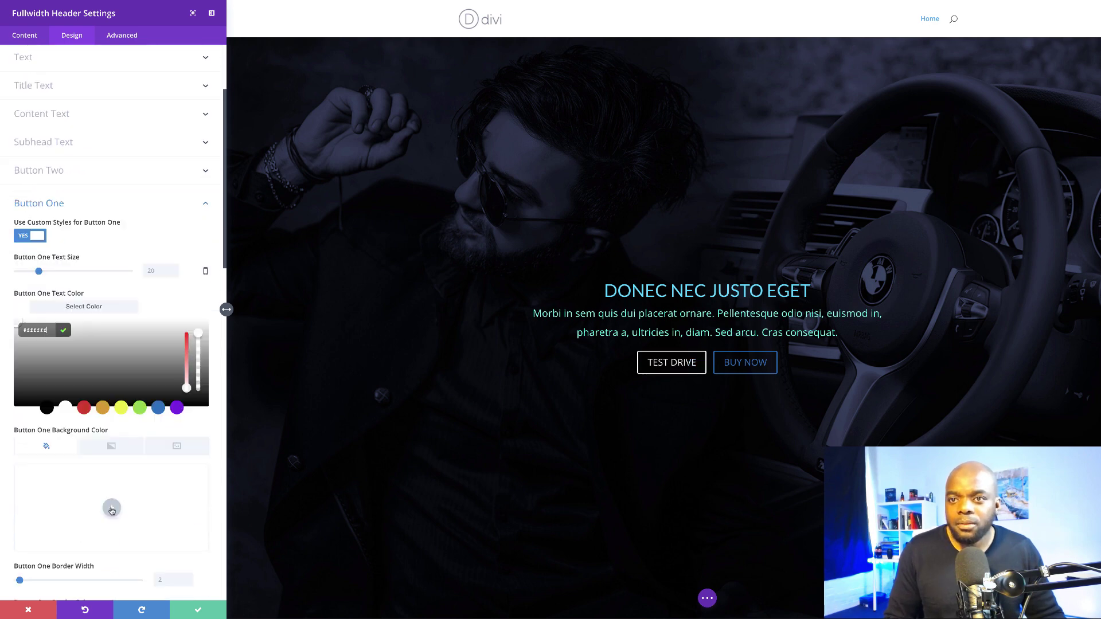
left_click(138, 451)
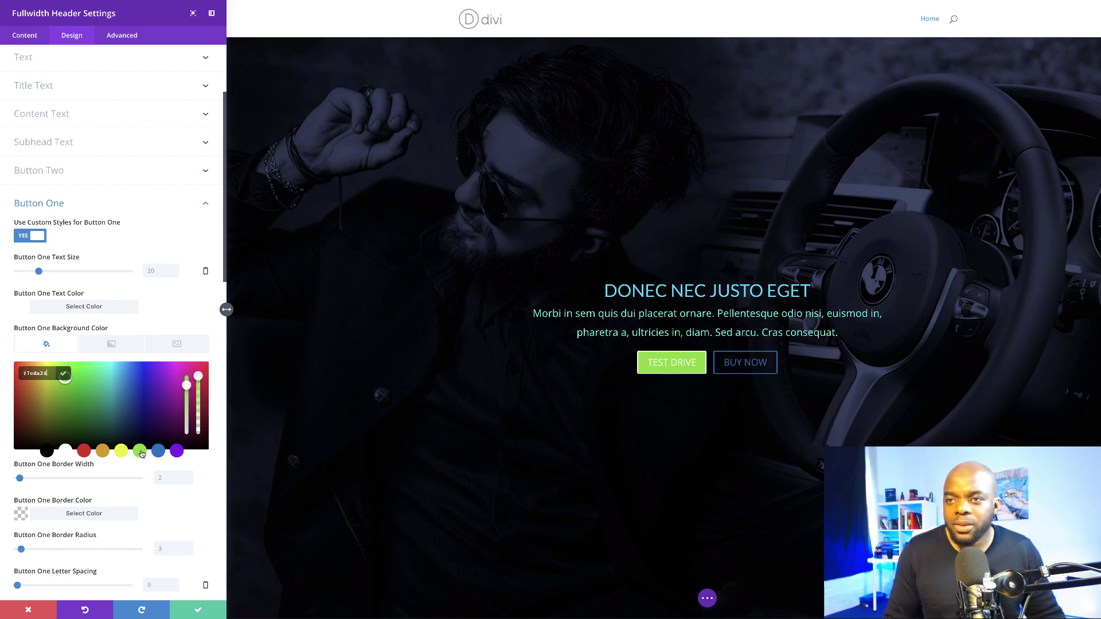
scroll(220, 453, "down", 3)
left_click_drag(19, 383, 0, 387)
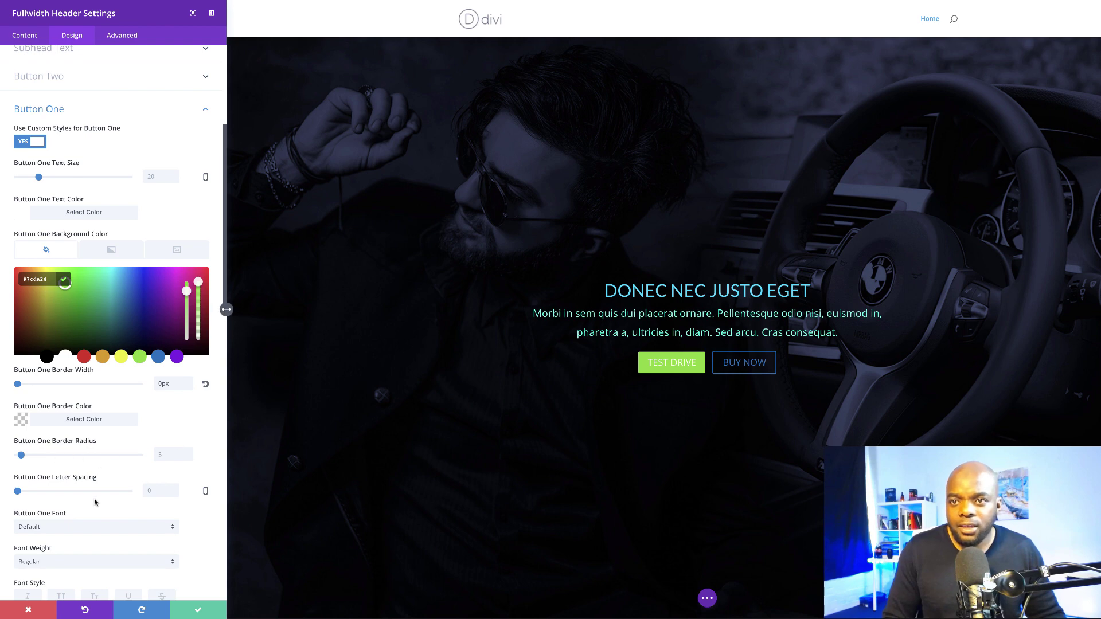
Style button one's text as uppercase Semi Bold with 1px letter spacing
scroll(86, 493, "down", 2)
scroll(95, 502, "down", 3)
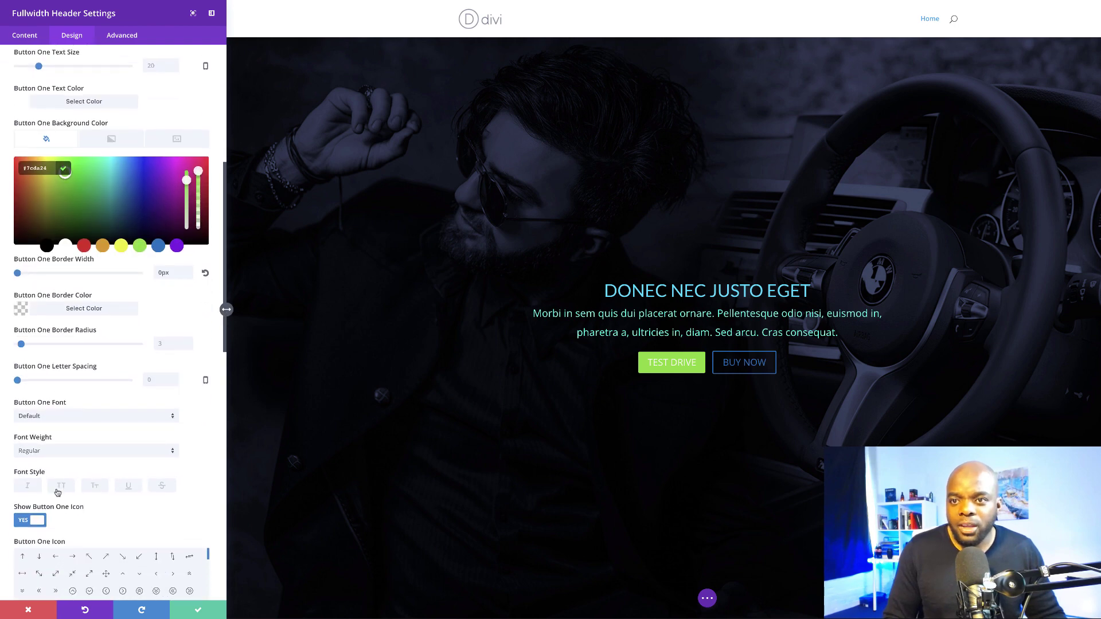
left_click(66, 491)
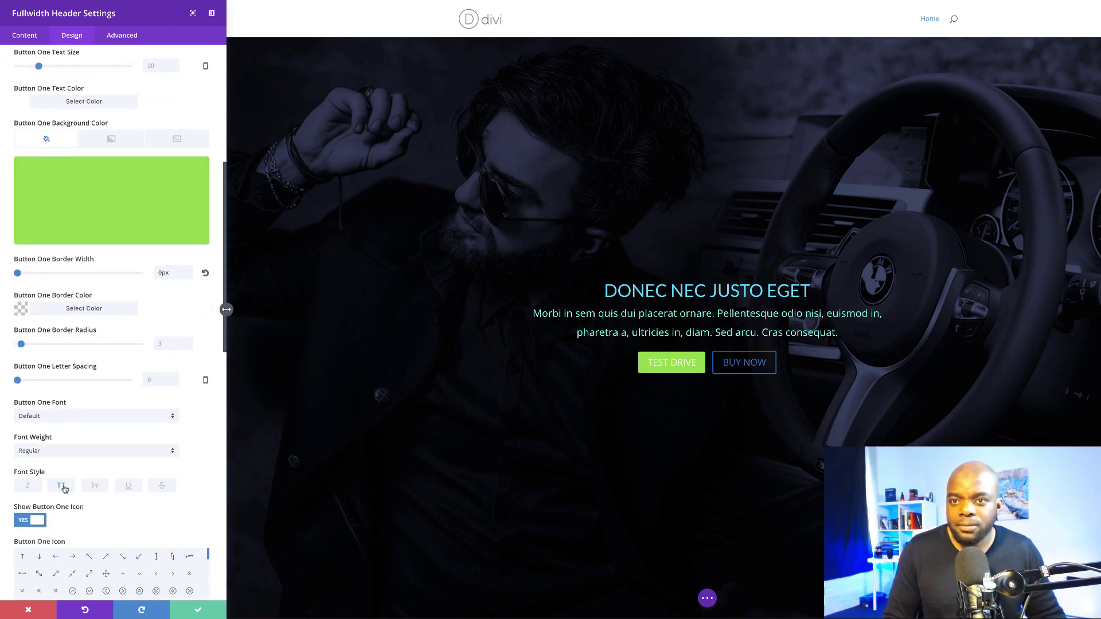
scroll(111, 513, "down", 2)
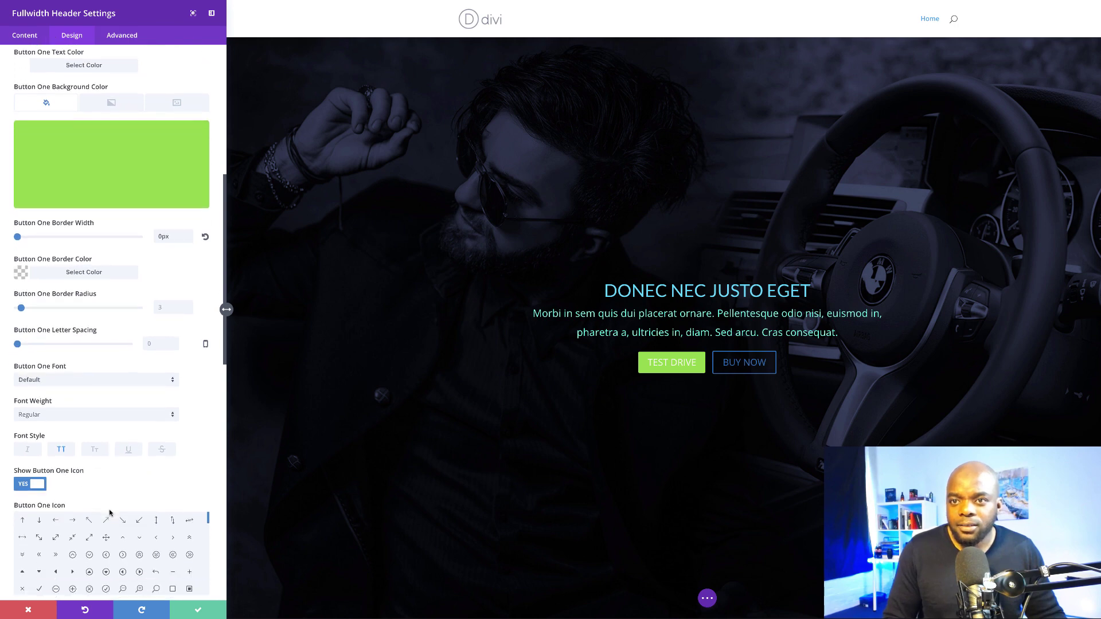
left_click(44, 414)
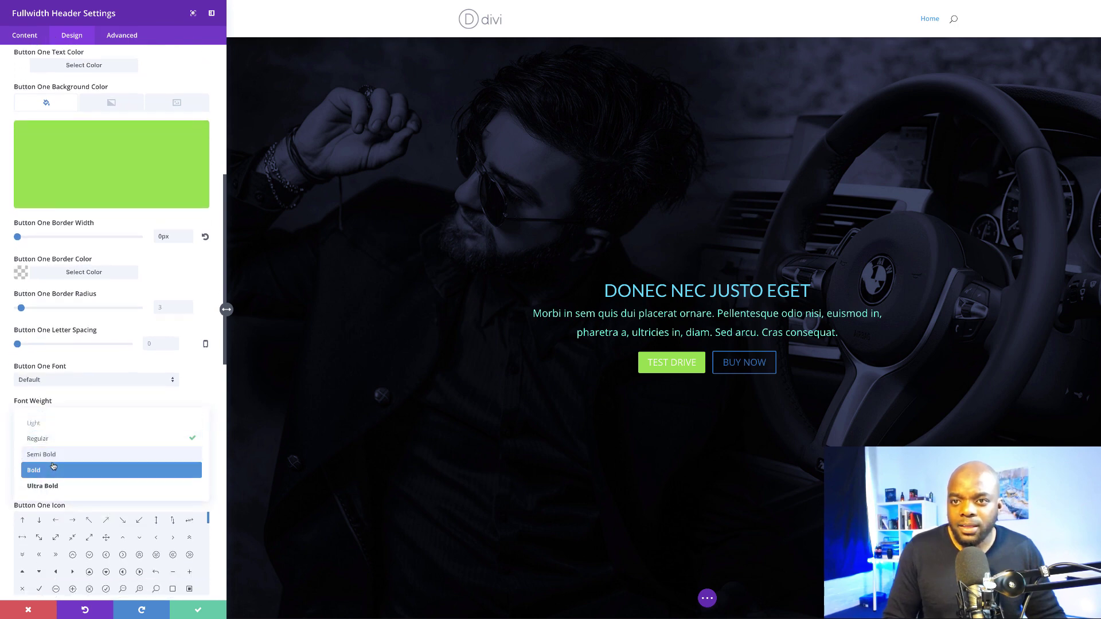
left_click(53, 456)
scroll(53, 456, "down", 1)
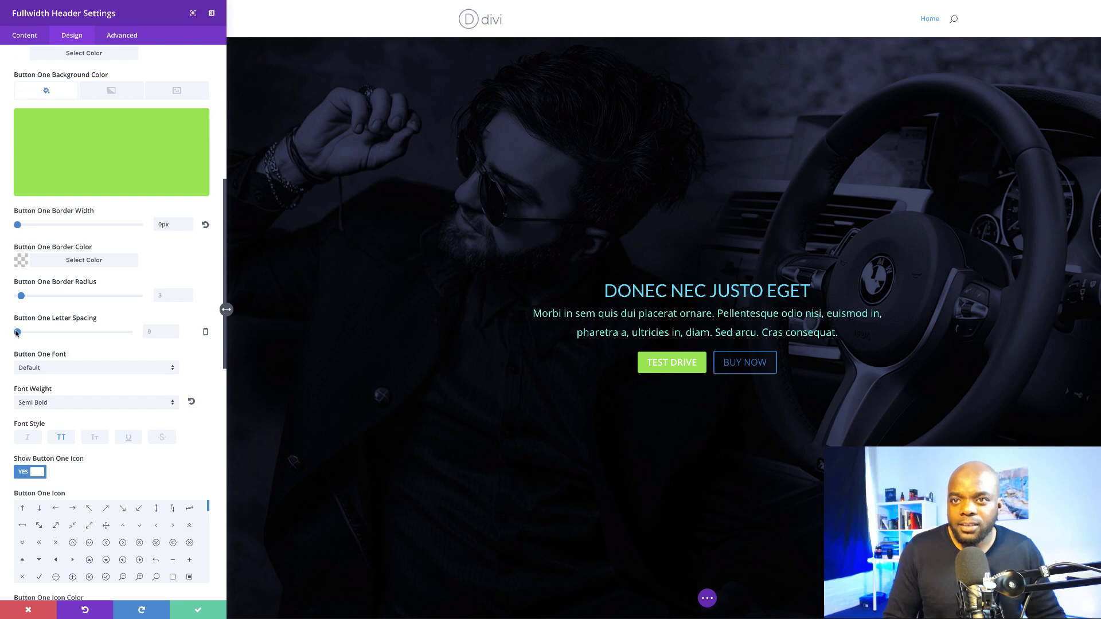
left_click_drag(17, 332, 19, 332)
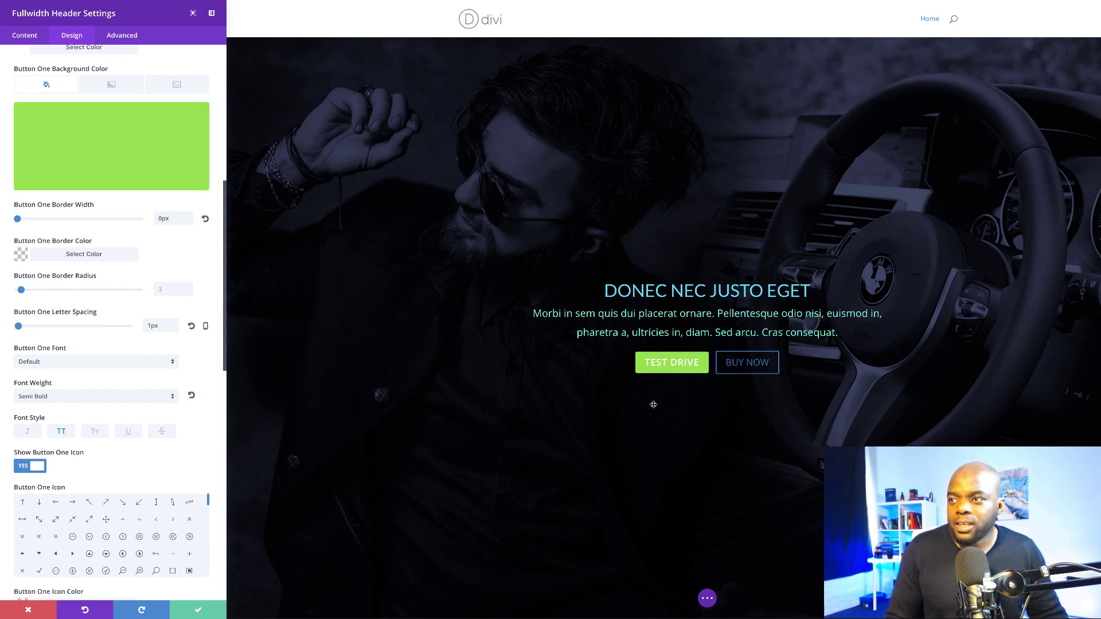
Return to button two's styling options and set its letter spacing to 1px
scroll(209, 445, "down", 3)
scroll(210, 441, "up", 4)
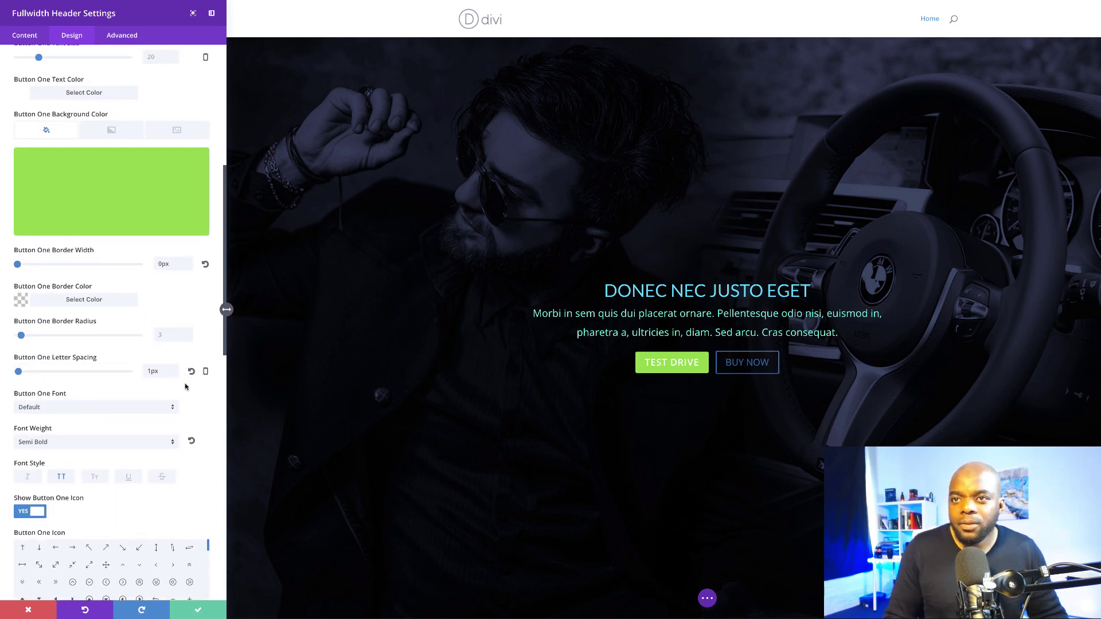
scroll(209, 399, "up", 1)
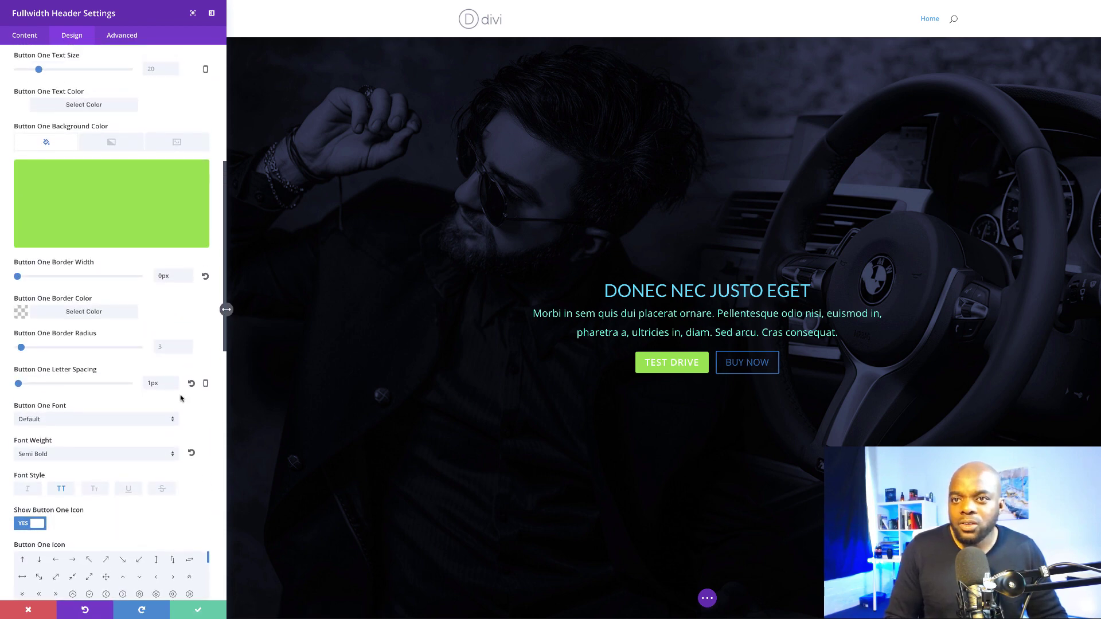
scroll(209, 343, "up", 5)
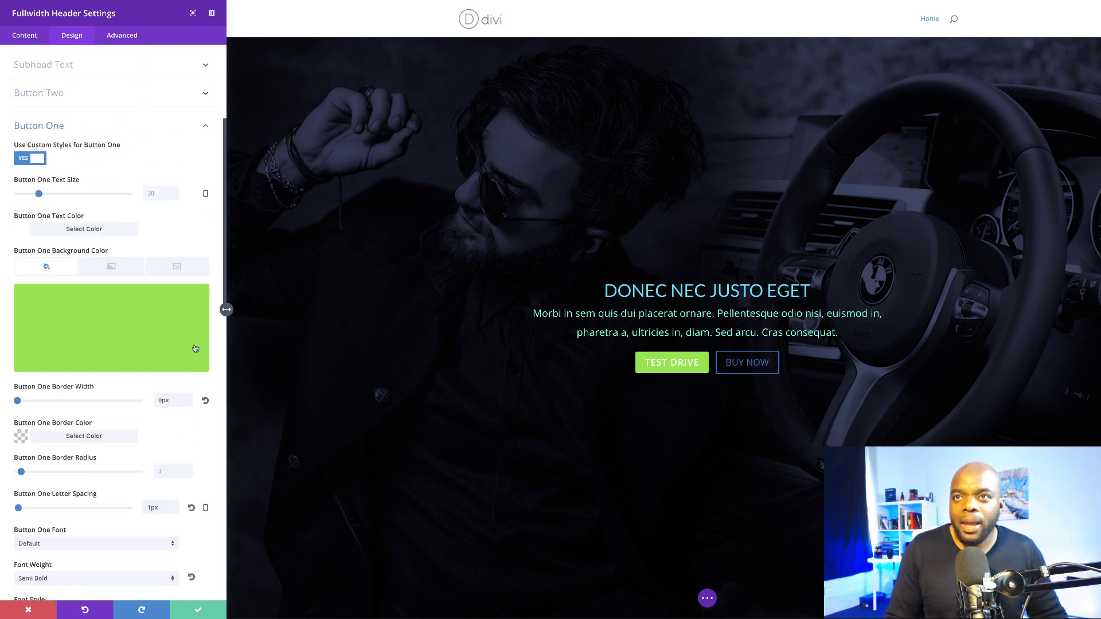
left_click(56, 242)
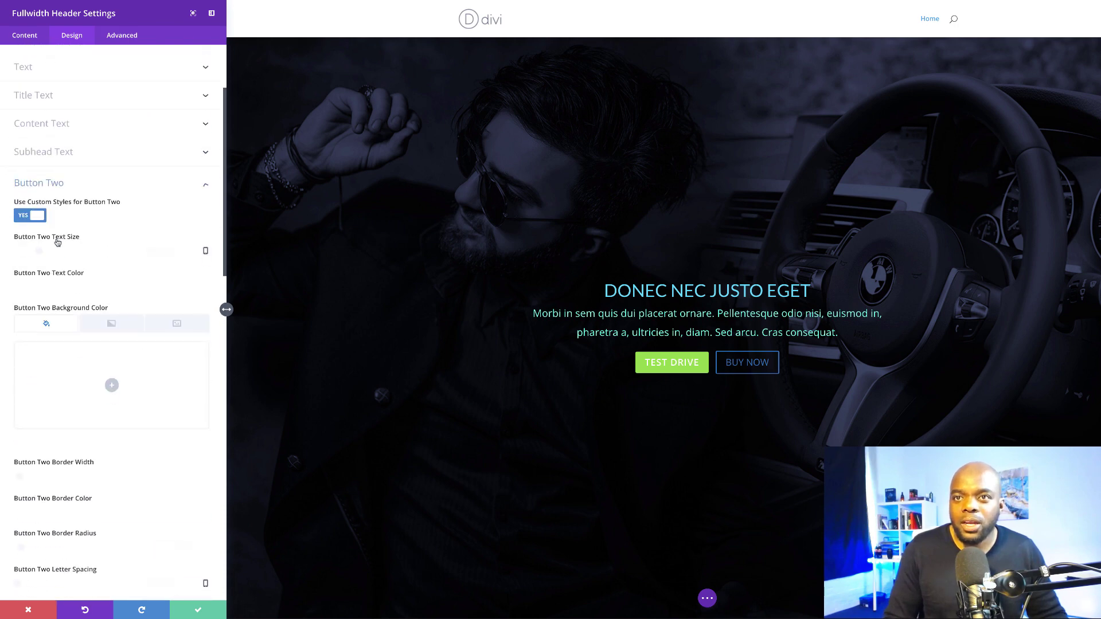
left_click_drag(17, 445, 18, 445)
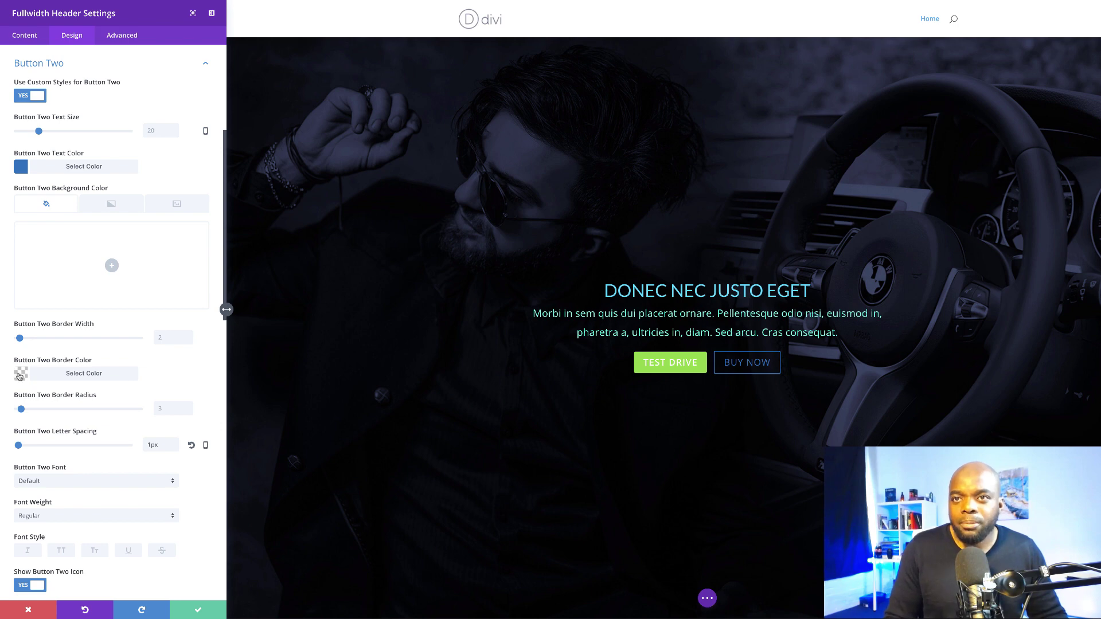
Try yellow and blue for button two's text color, and choose a custom light cyan instead
scroll(20, 183, "up", 1)
left_click(20, 192)
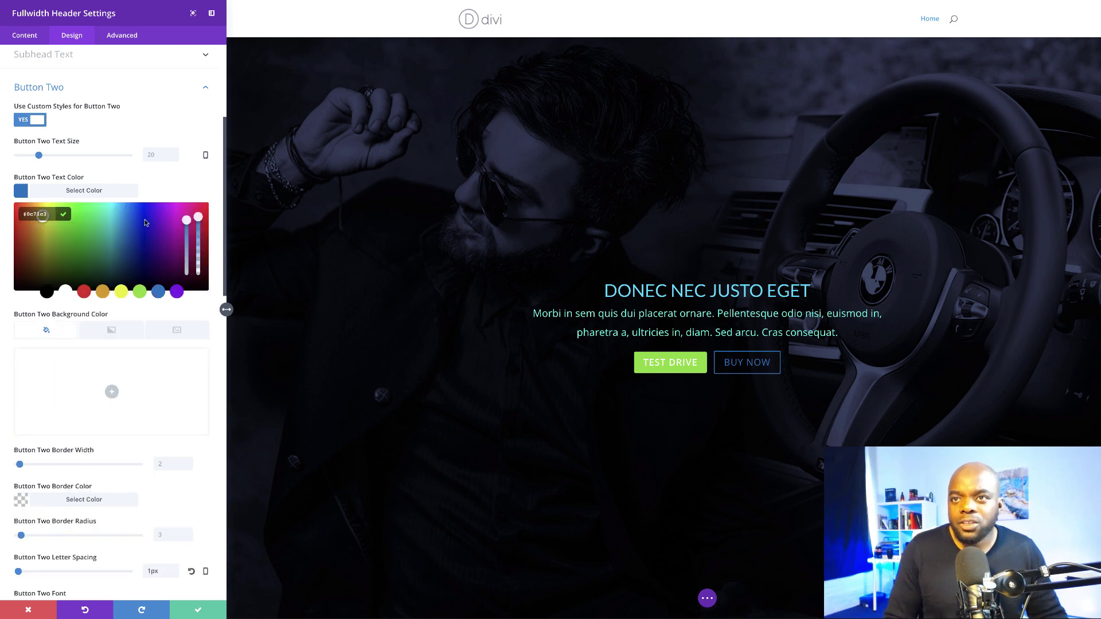
left_click_drag(167, 224, 114, 221)
left_click(121, 292)
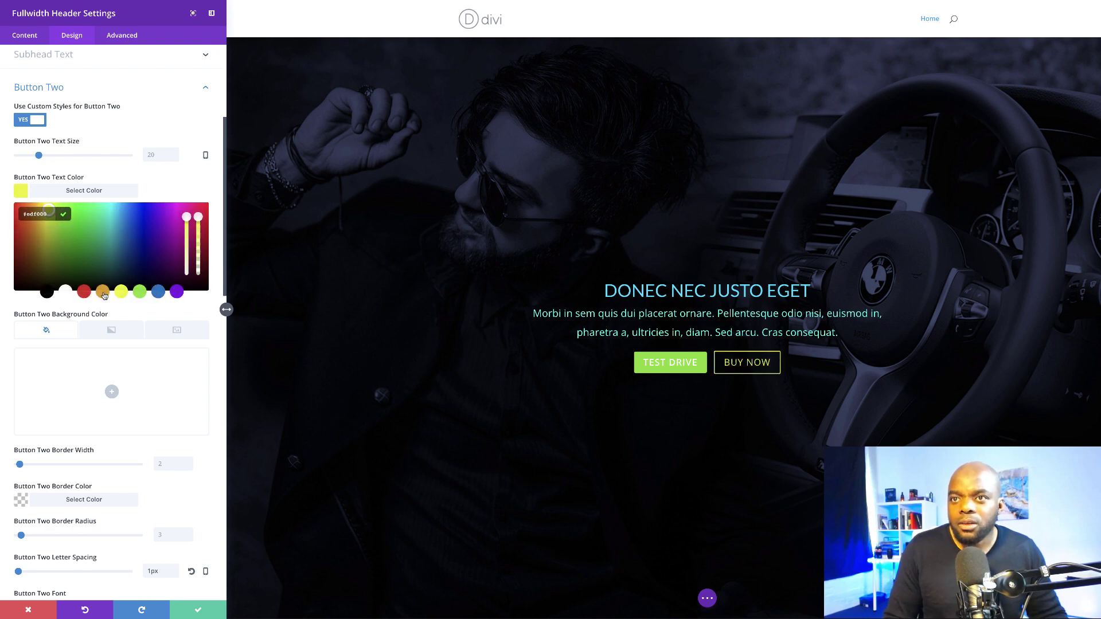
left_click(159, 293)
left_click_drag(124, 231, 117, 216)
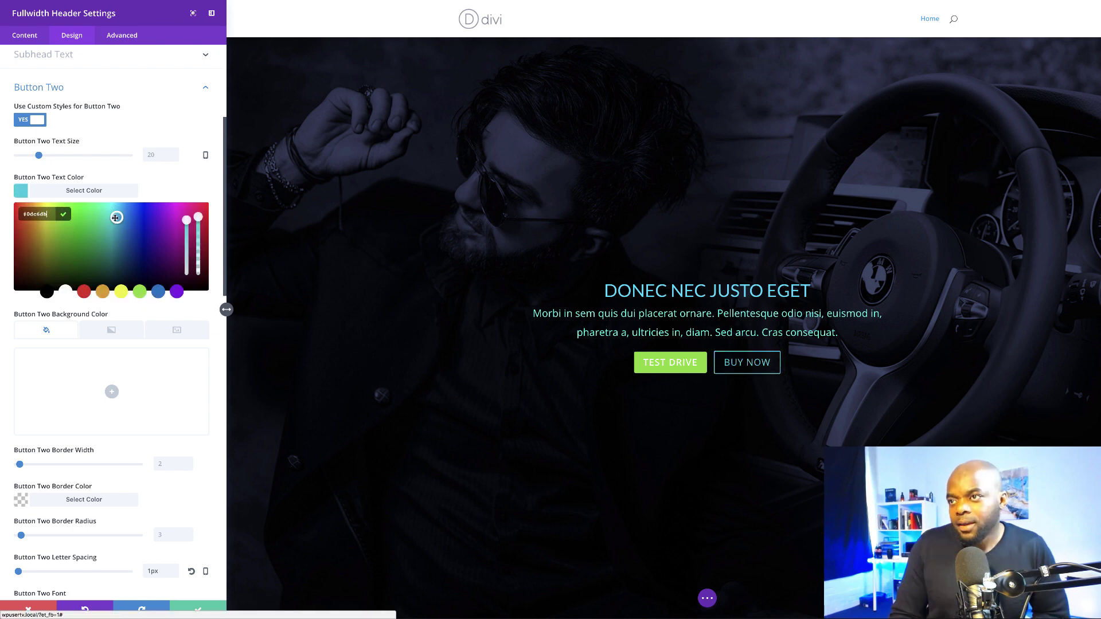
Set button two's font weight to Semi Bold and save the header module's settings
scroll(202, 425, "down", 2)
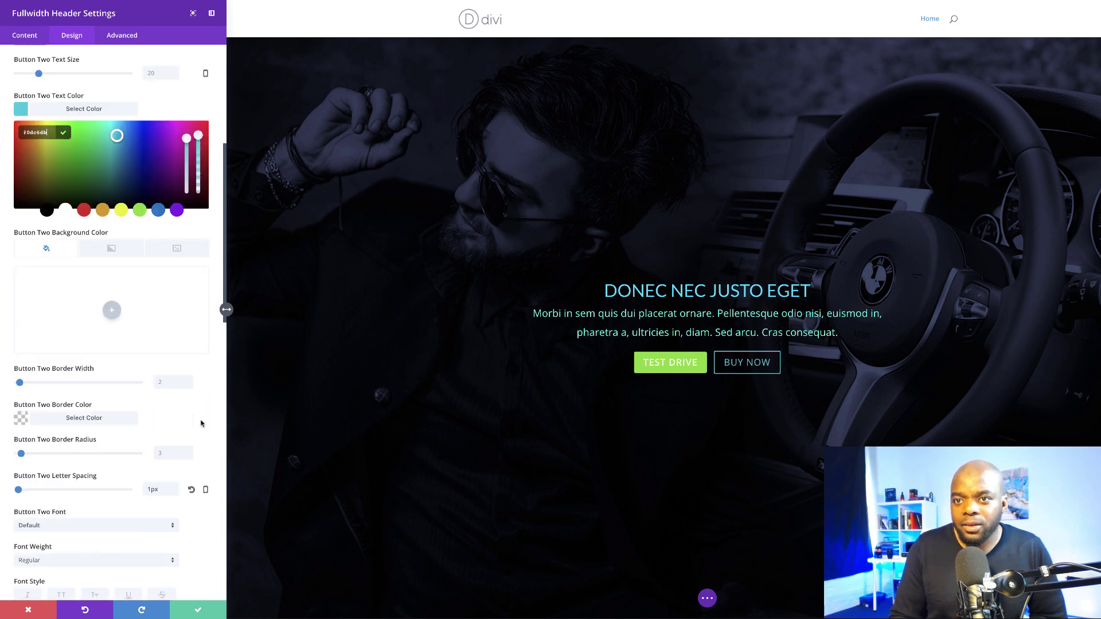
scroll(202, 424, "down", 1)
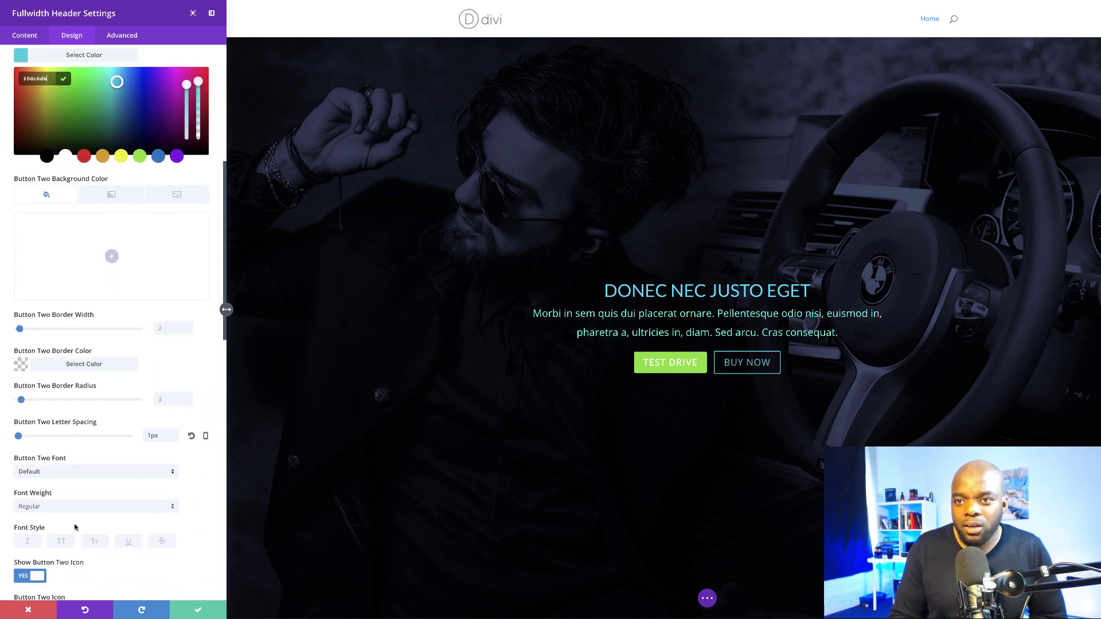
left_click(73, 507)
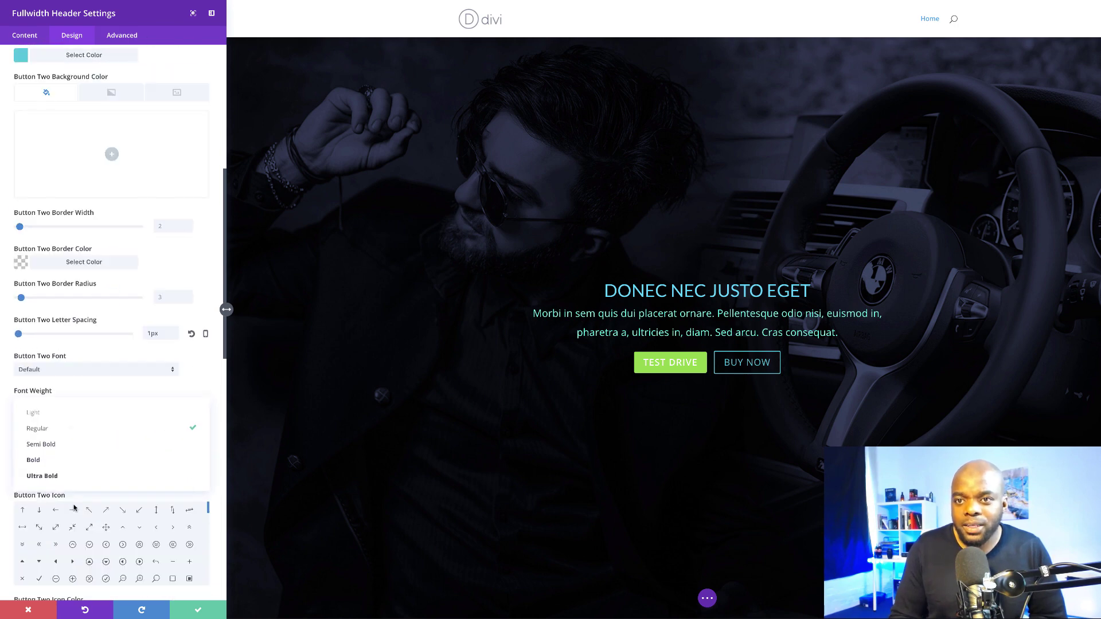
left_click(58, 445)
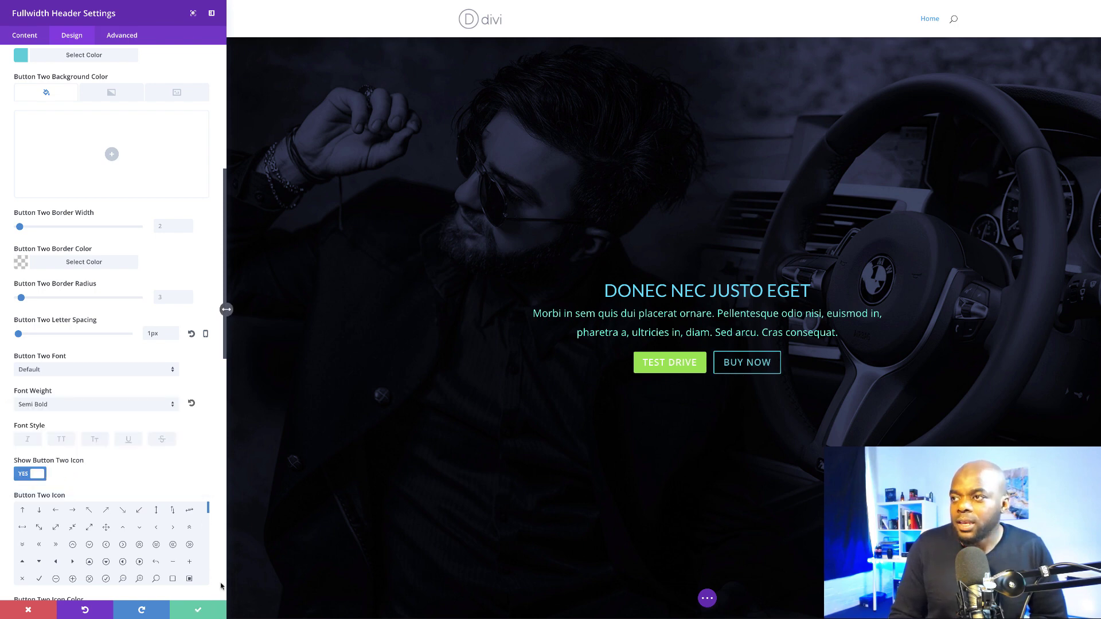
left_click(199, 611)
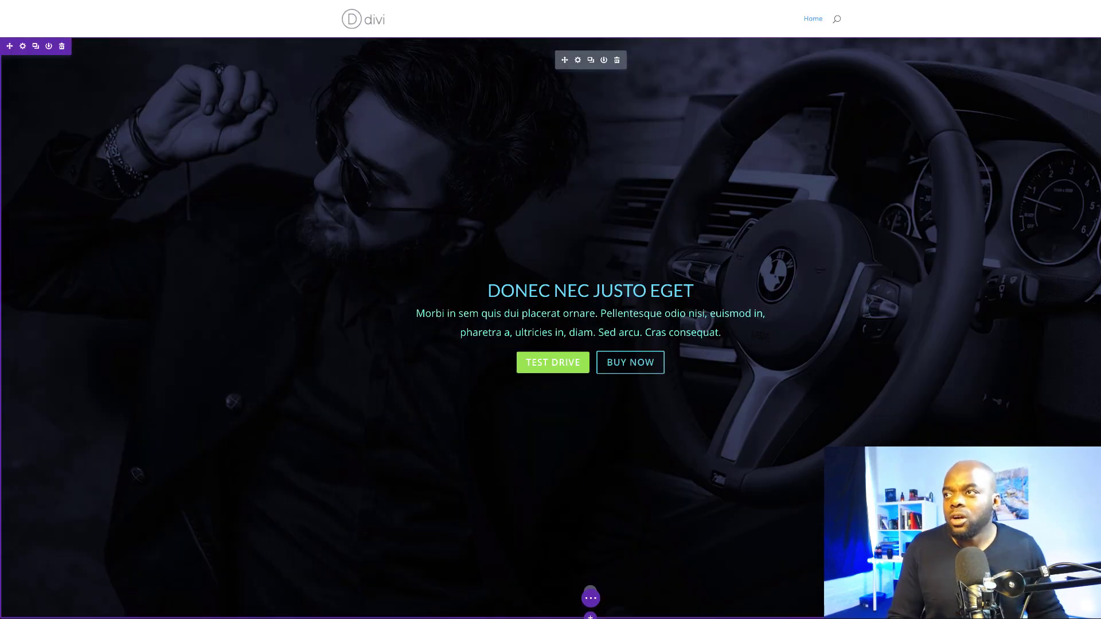
Replace the fullwidth header's dark background image with the light lavender version from the media library
scroll(551, 327, "down", 2)
scroll(551, 327, "up", 2)
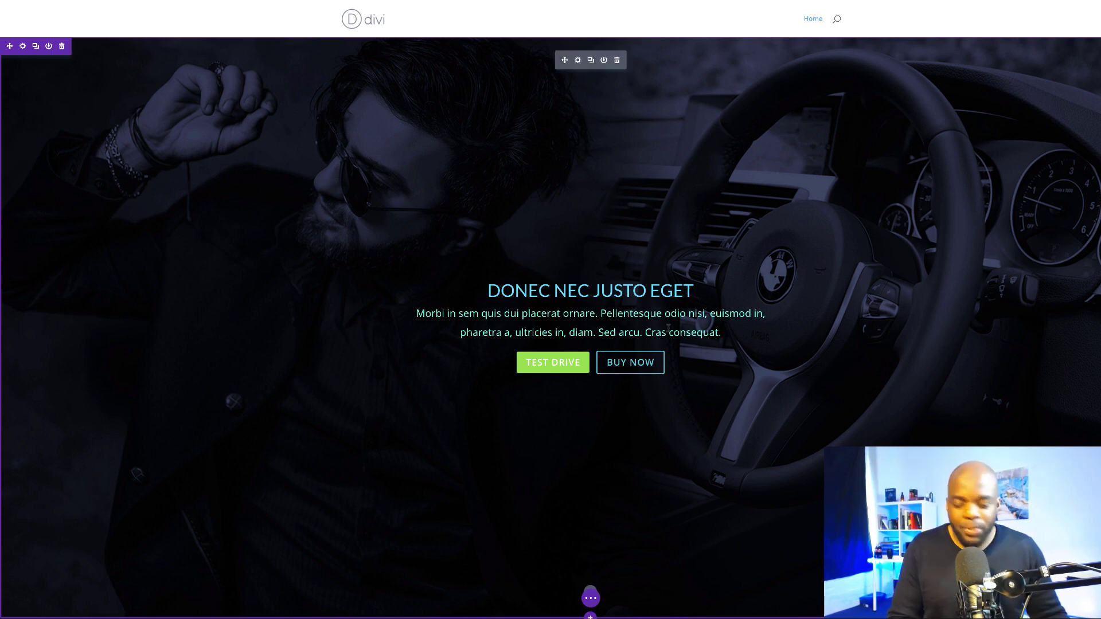
left_click(590, 596)
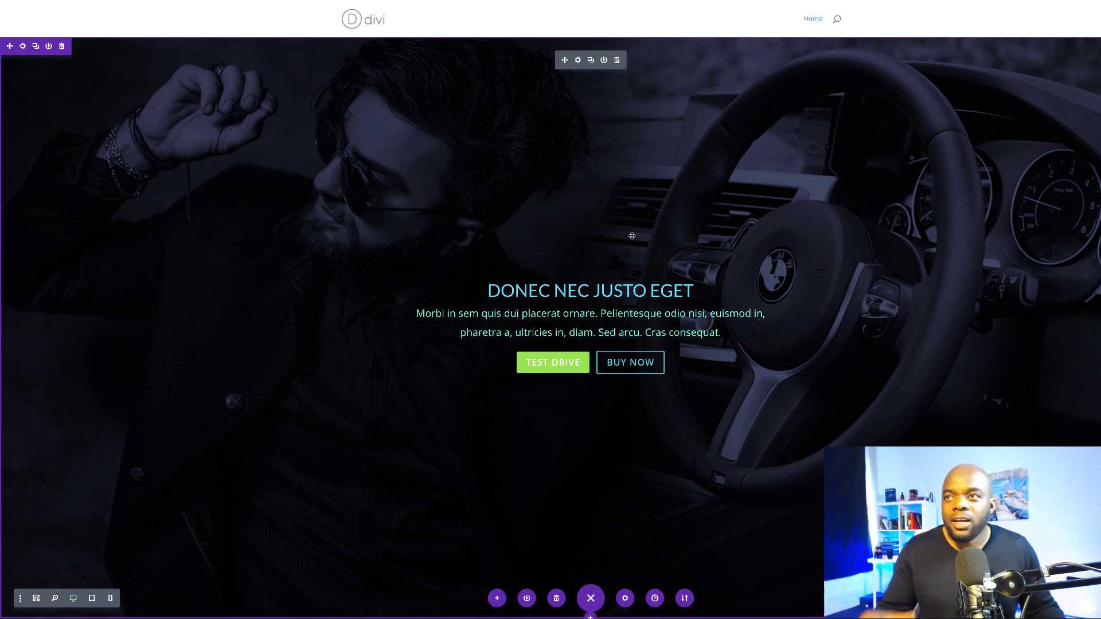
left_click(578, 61)
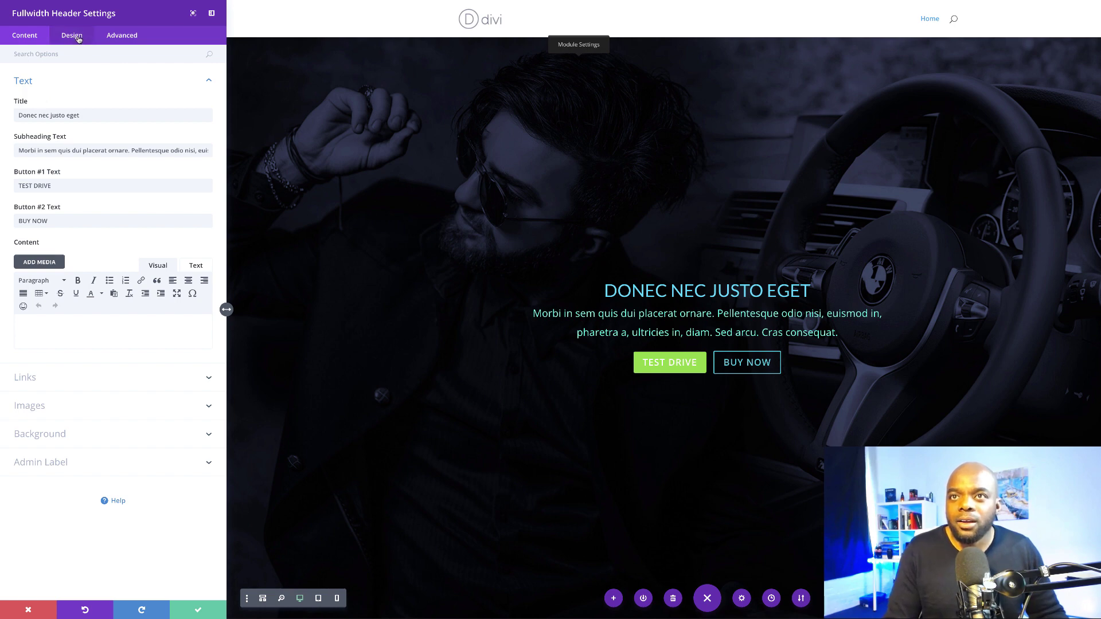
left_click(144, 434)
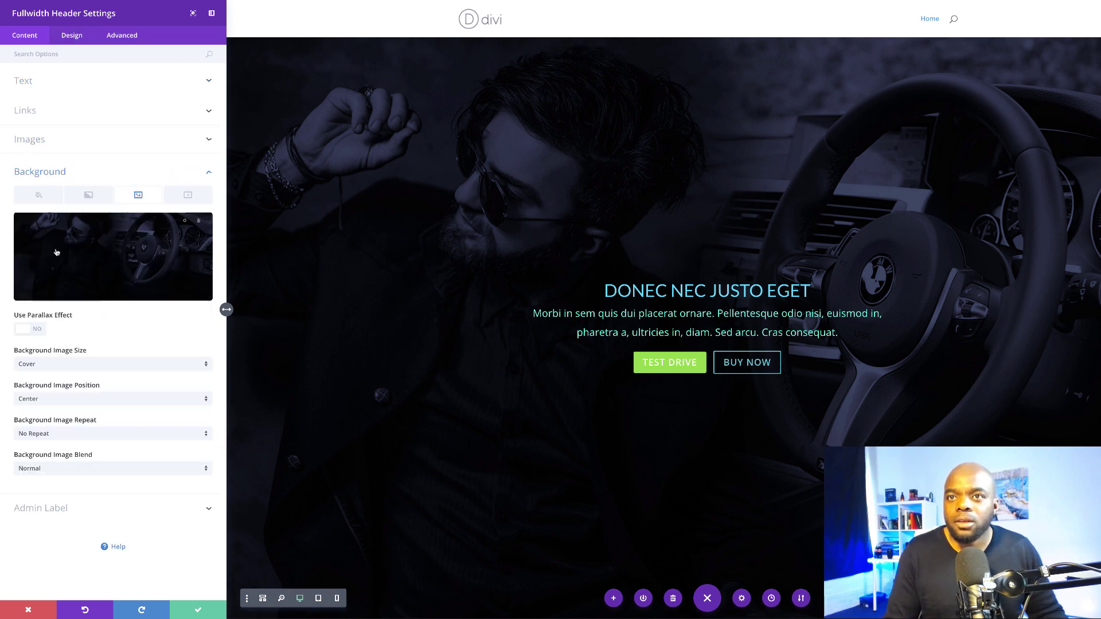
left_click(198, 227)
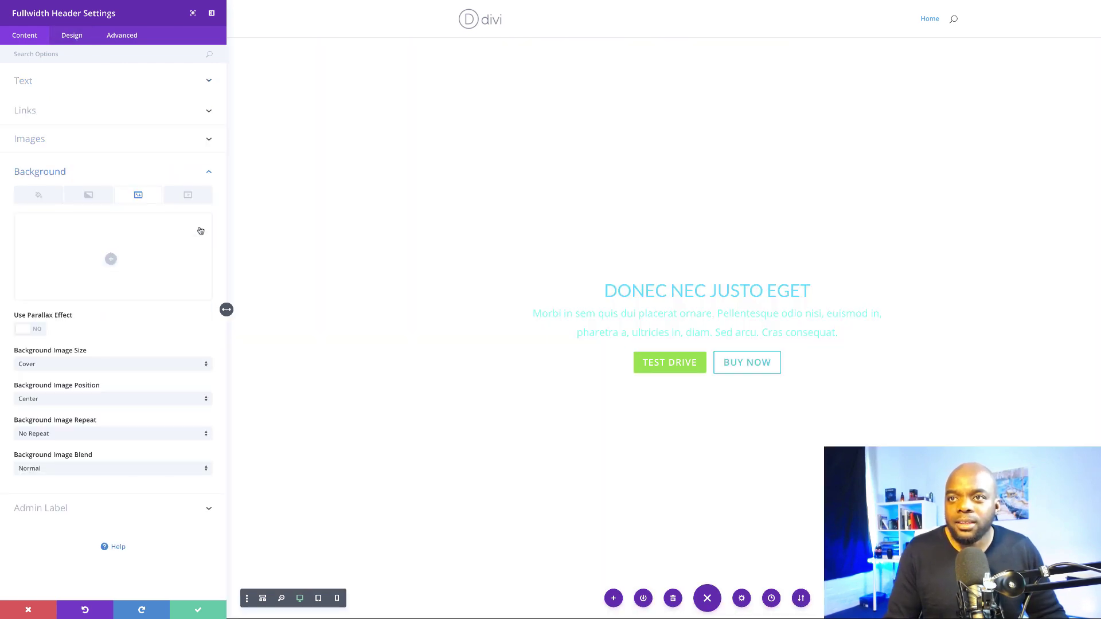
left_click(113, 258)
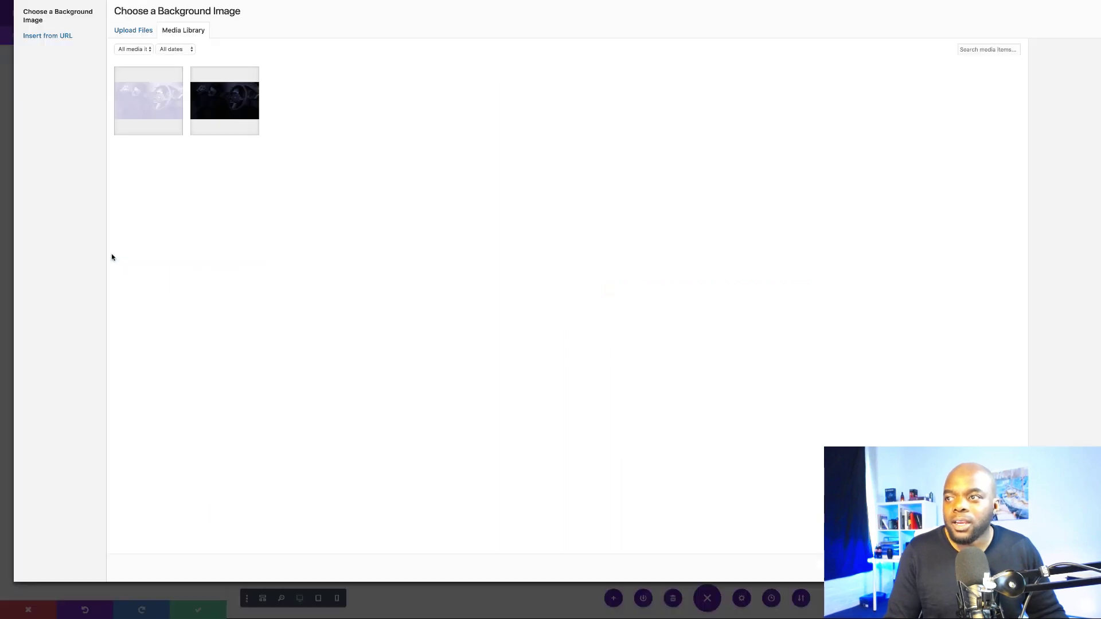
left_click(161, 109)
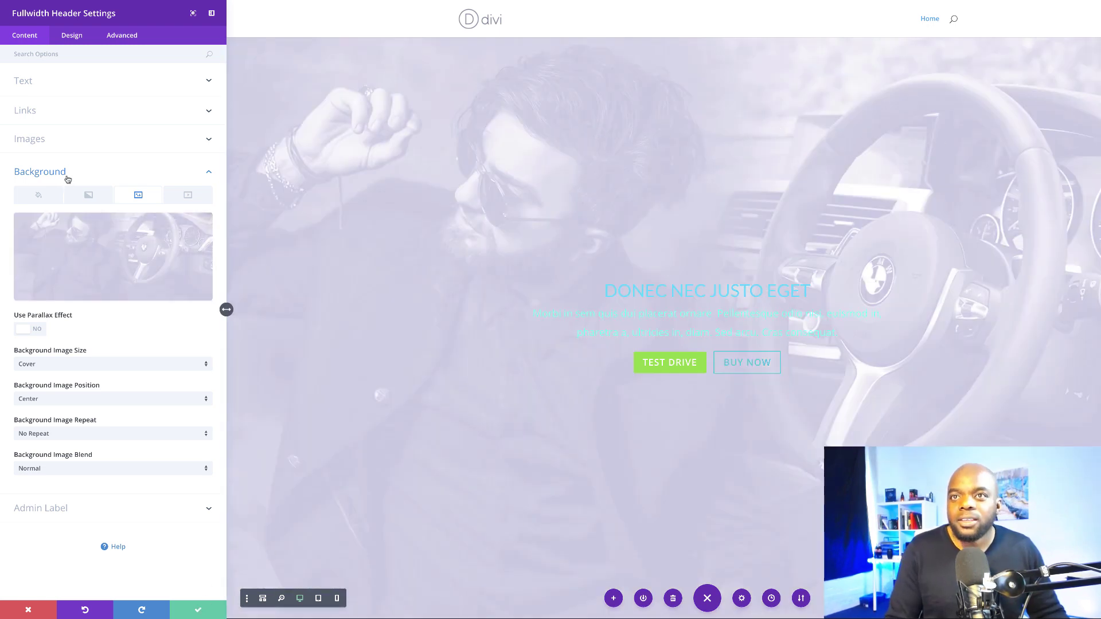
Change the header's title text color to a custom dark navy blue
left_click(42, 82)
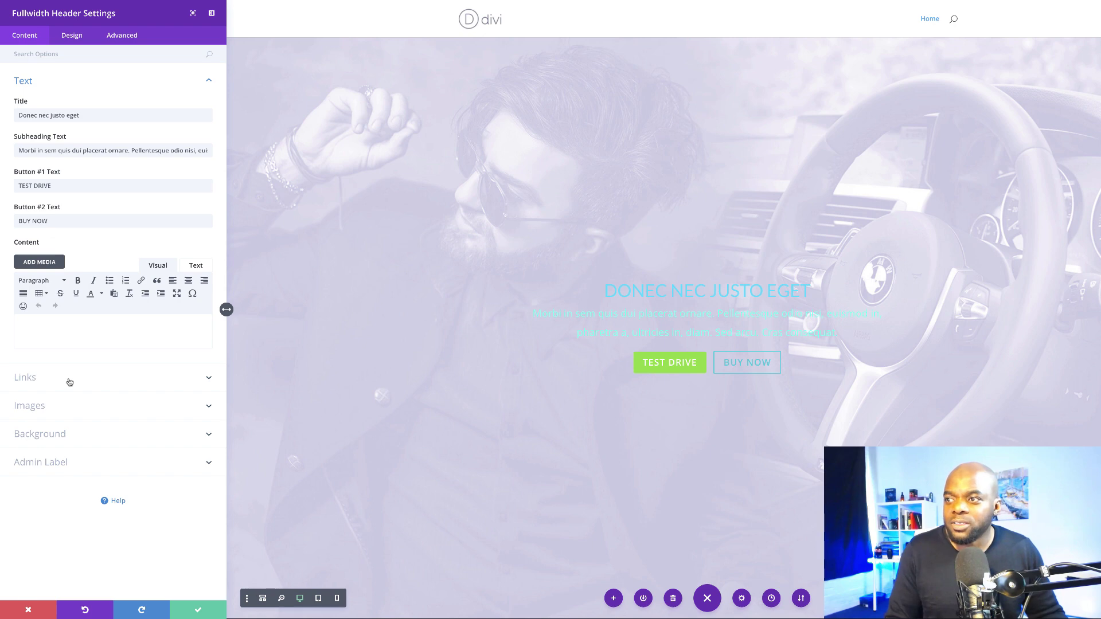
scroll(86, 331, "down", 1)
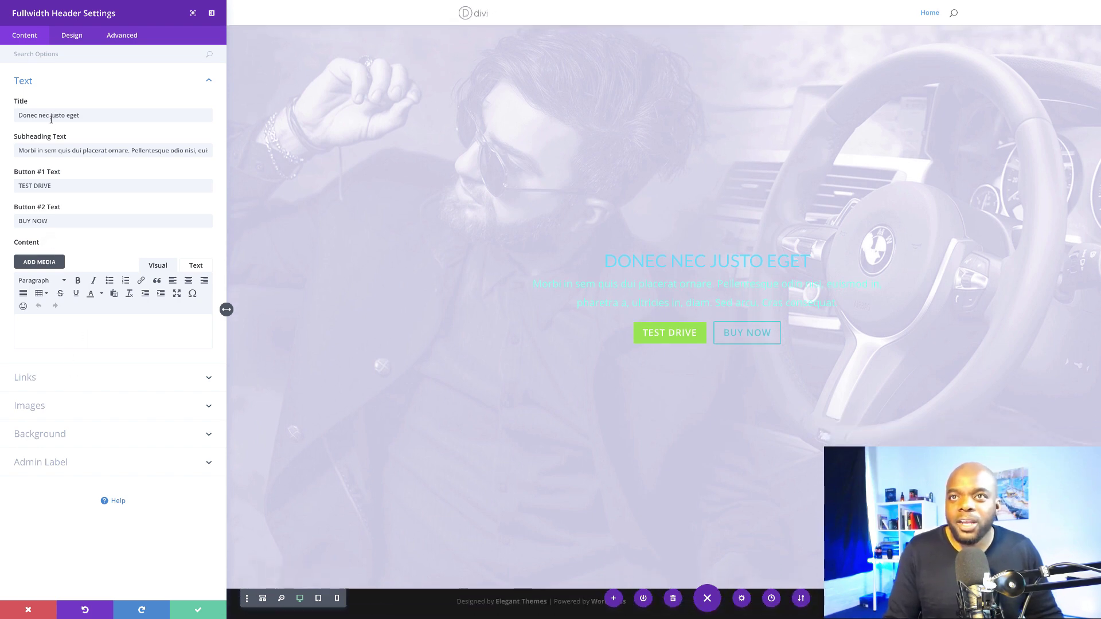
left_click(72, 35)
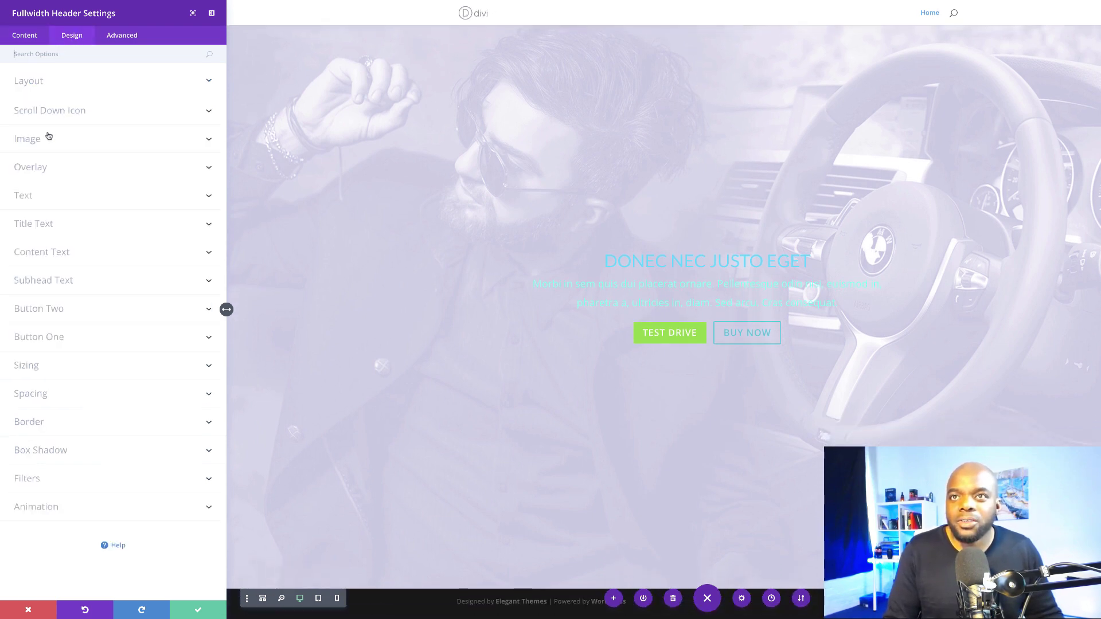
left_click(37, 82)
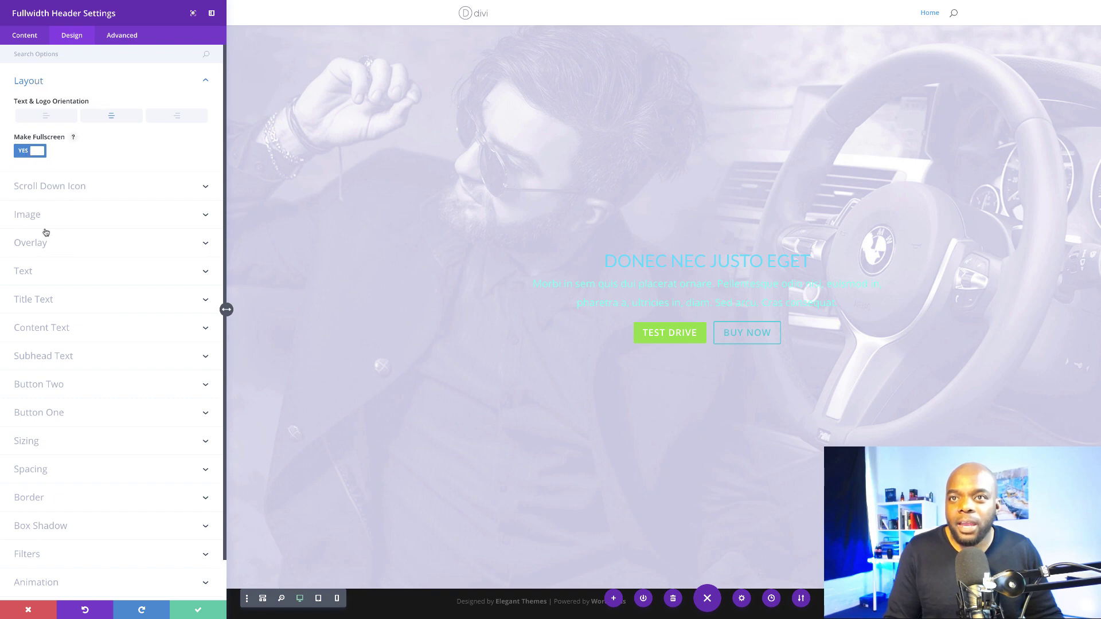
left_click(35, 271)
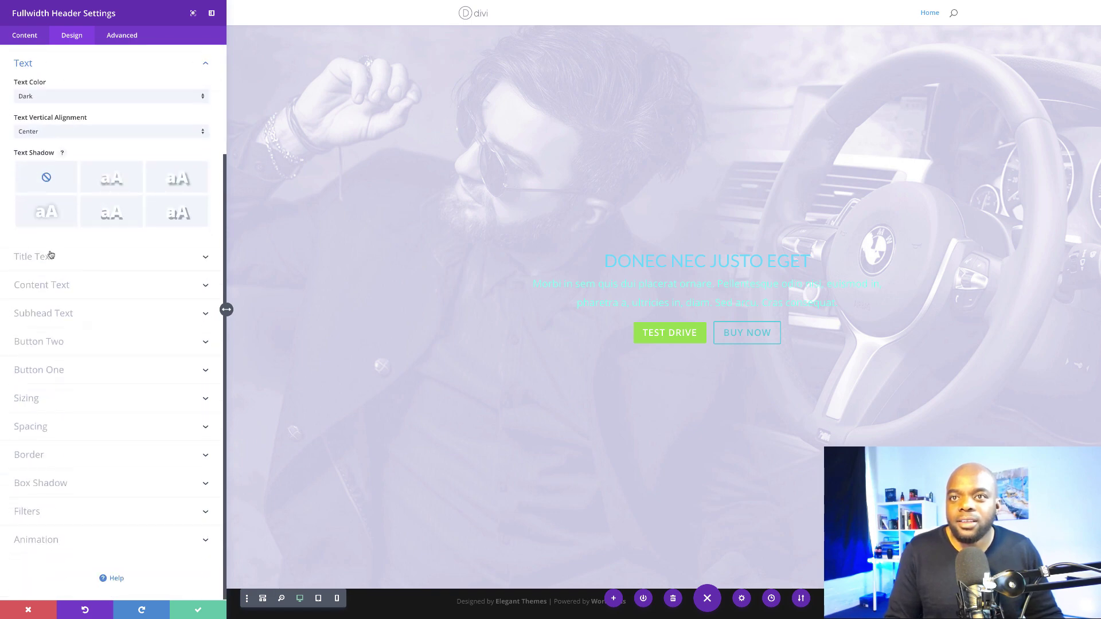
left_click(49, 257)
left_click(21, 306)
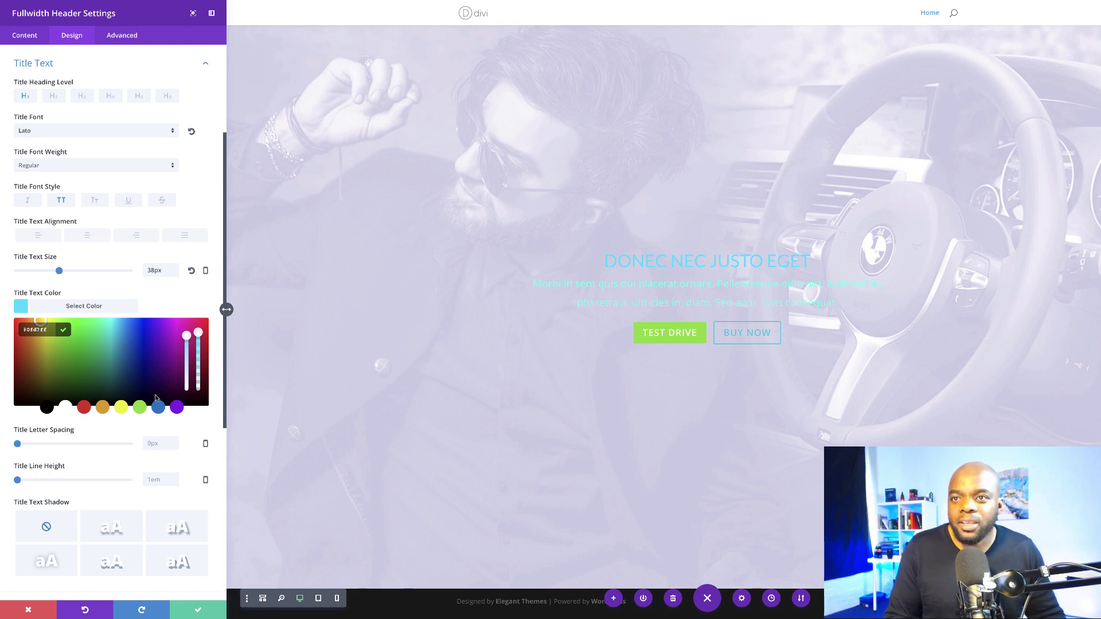
left_click_drag(129, 346, 131, 384)
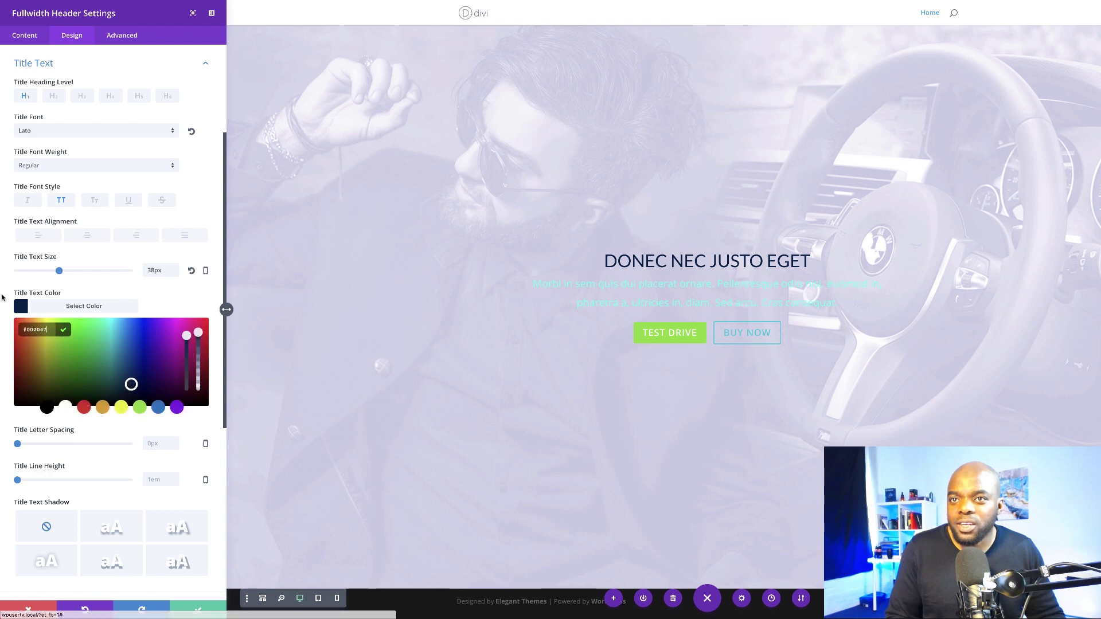
left_click(22, 307)
left_click(22, 307)
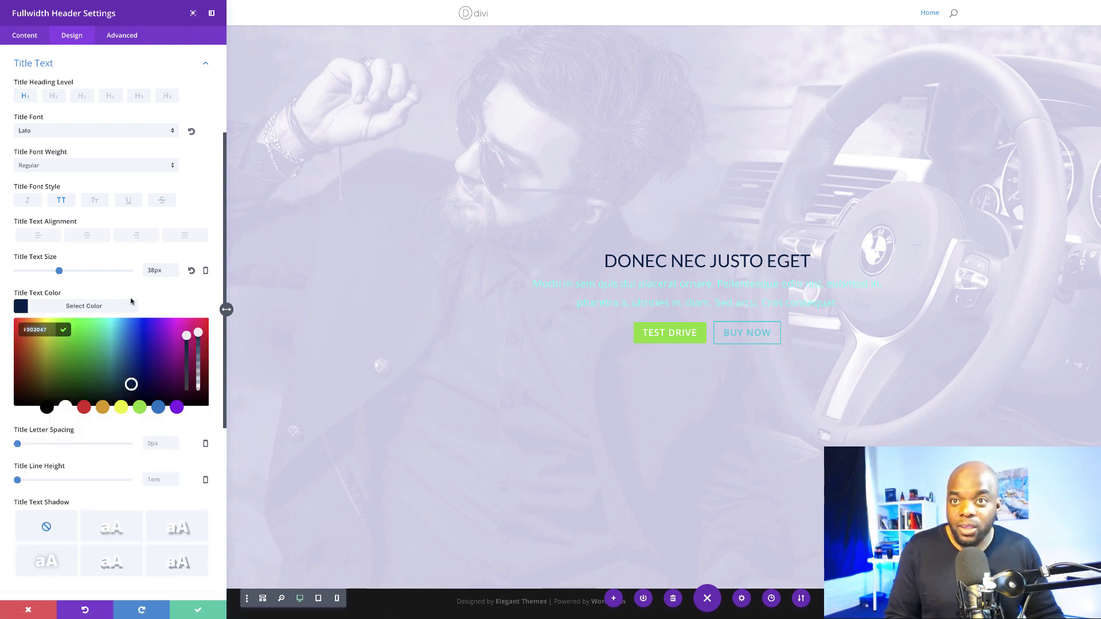
left_click(170, 300)
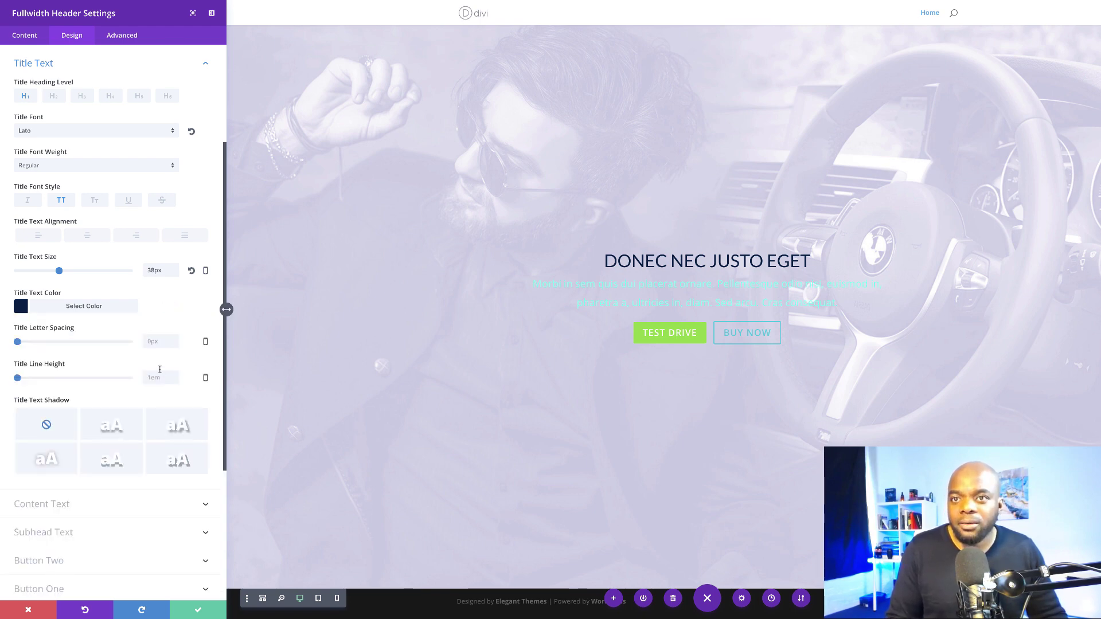
Set the subhead text color to the dark navy #002047
scroll(86, 453, "down", 1)
left_click(63, 462)
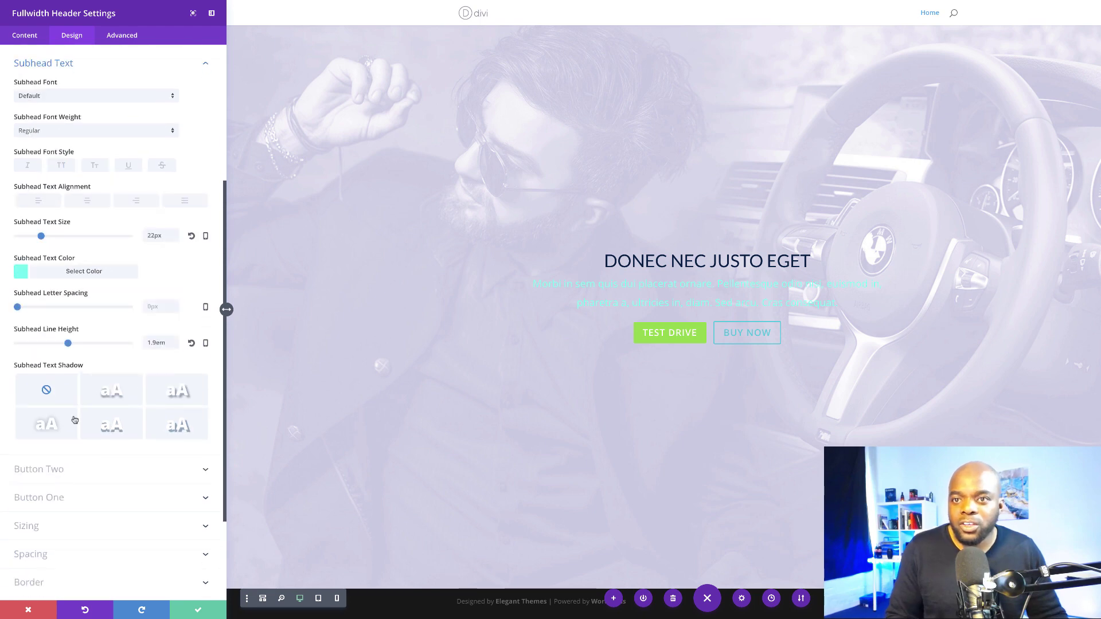
left_click(22, 271)
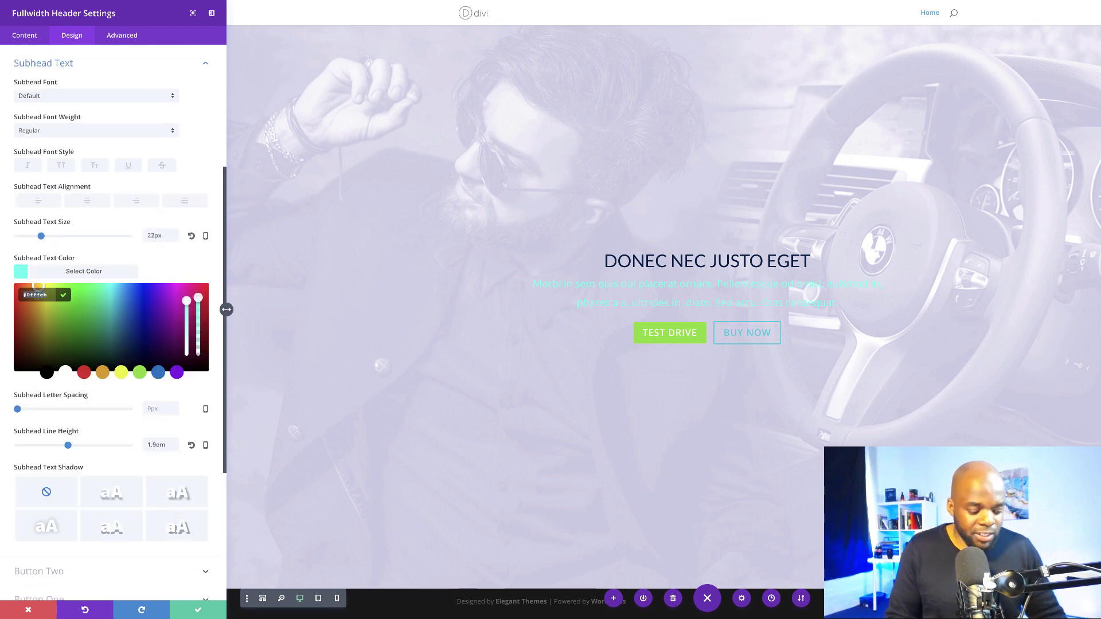
type("#002047")
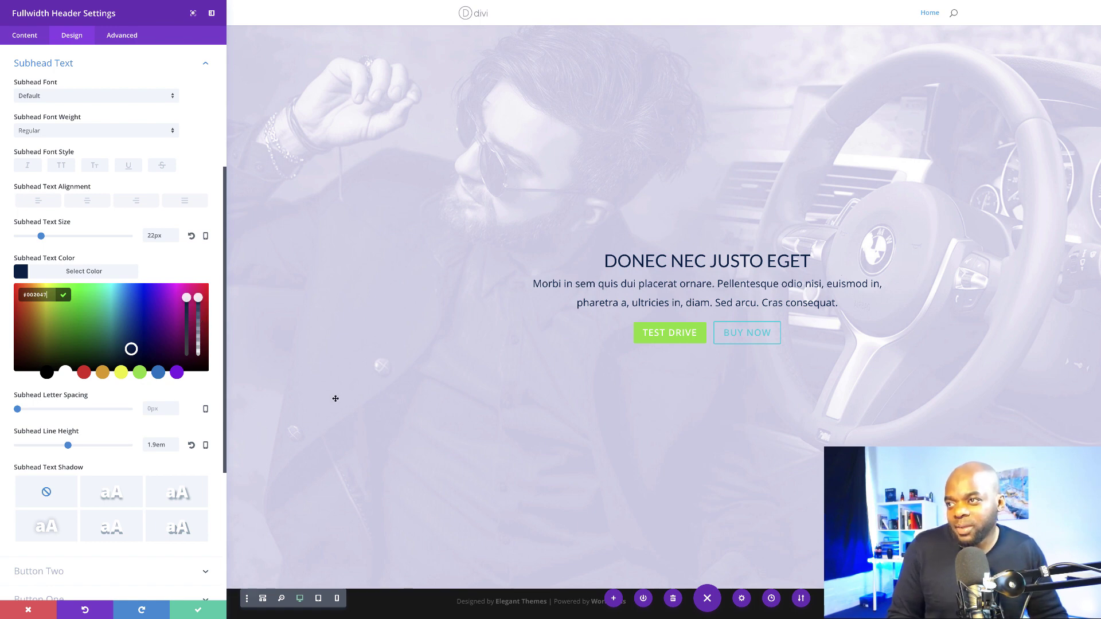
Change button one's background color to the preset blue
scroll(143, 384, "down", 4)
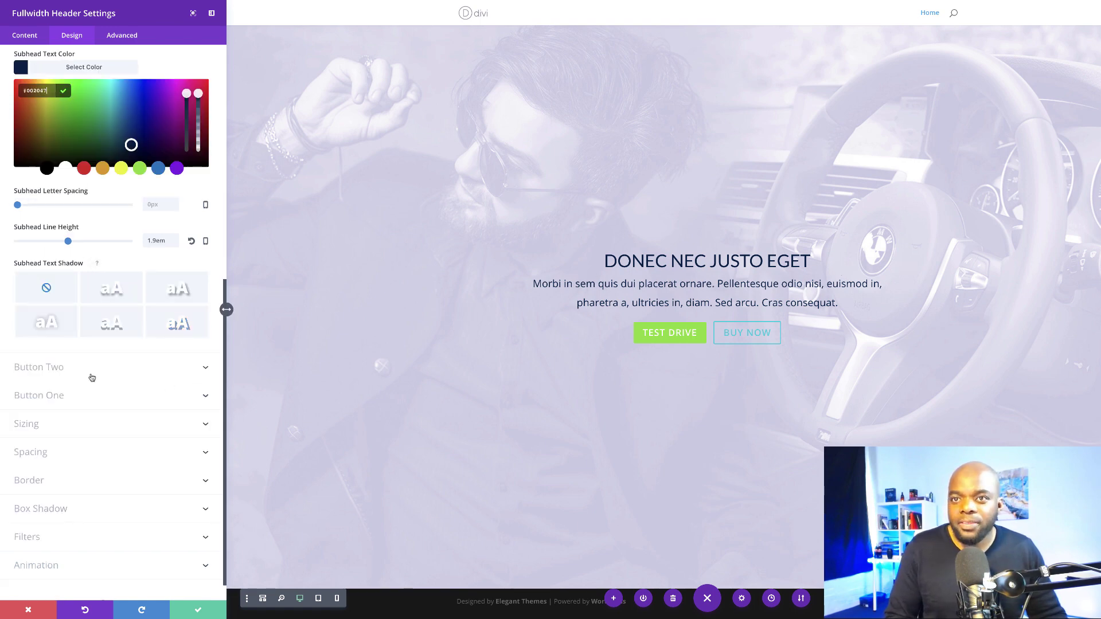
left_click(61, 400)
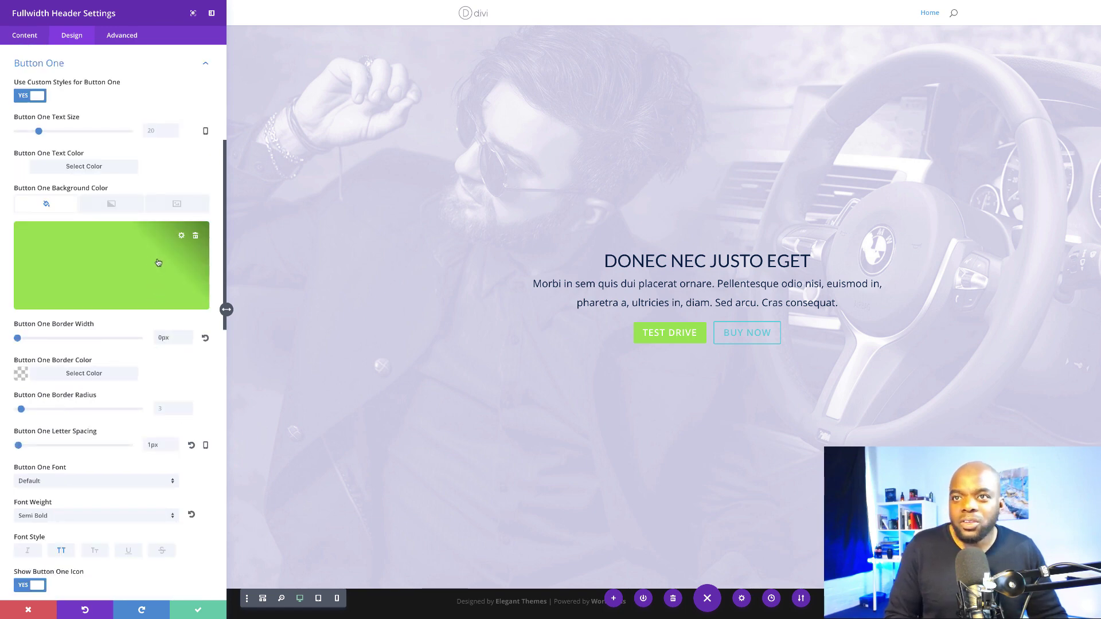
left_click(107, 276)
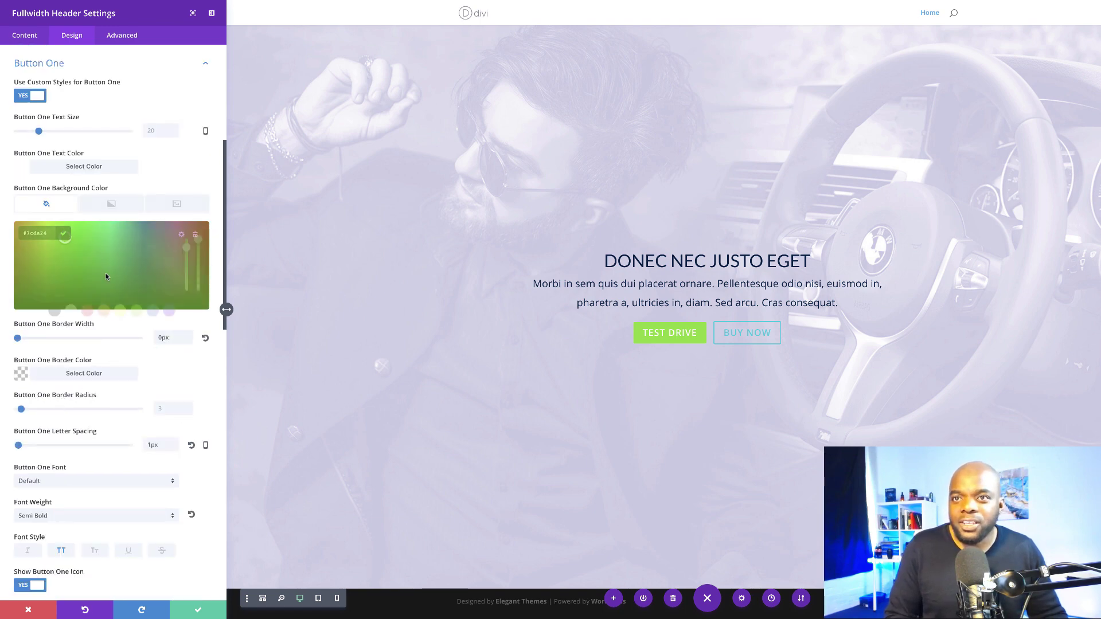
left_click(157, 311)
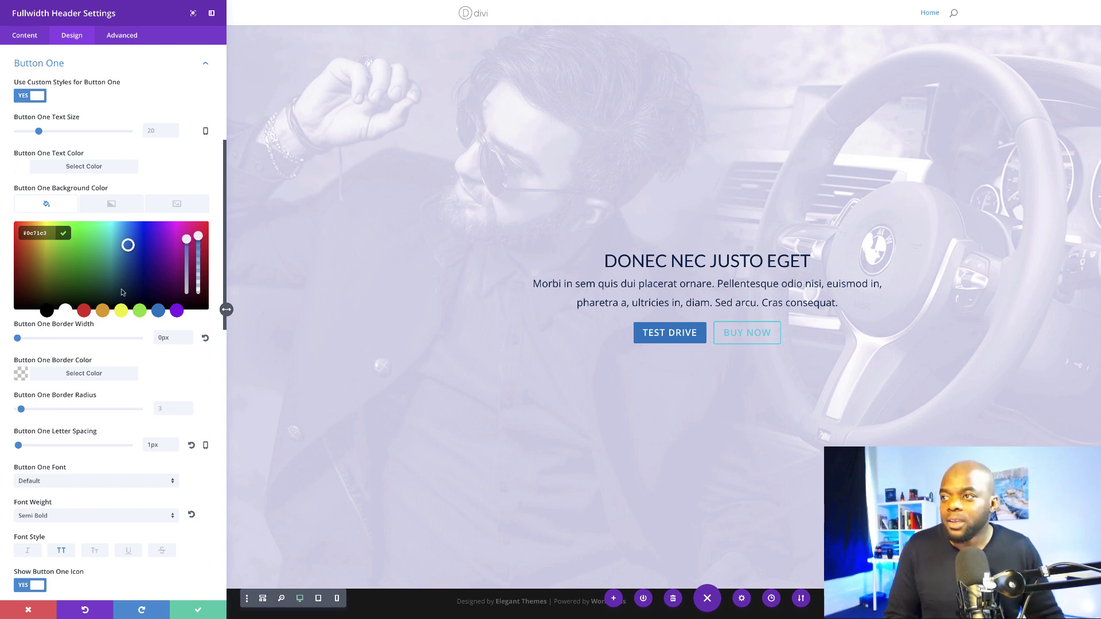
Try #002c47 for button two's text color, choose dark teal #005f77 instead, and save the header module's settings
scroll(150, 425, "down", 8)
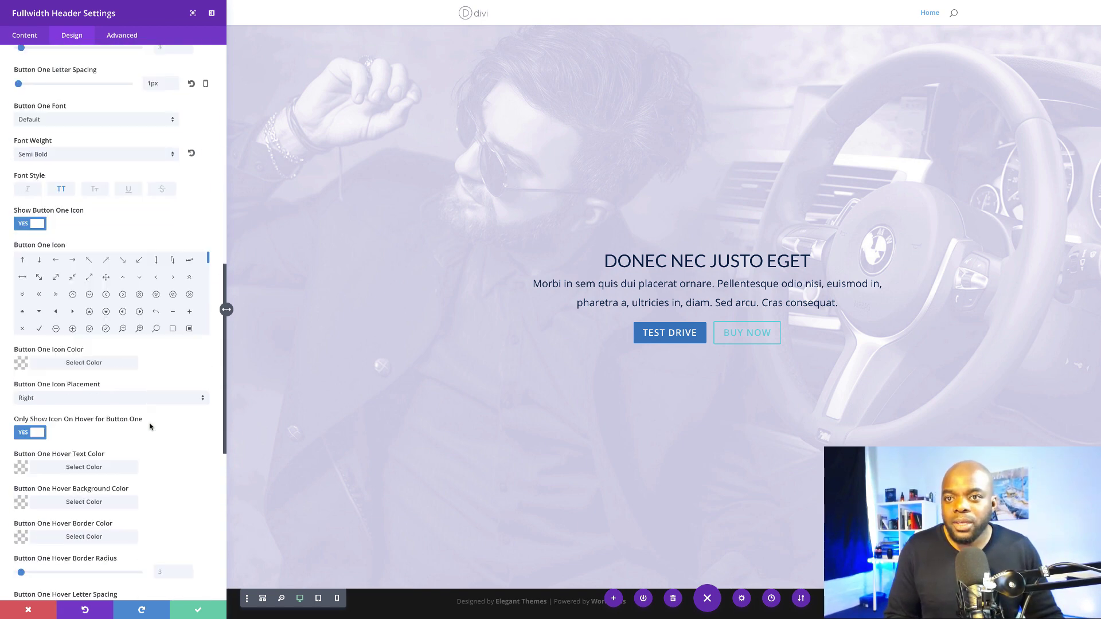
scroll(150, 425, "down", 5)
scroll(150, 419, "up", 6)
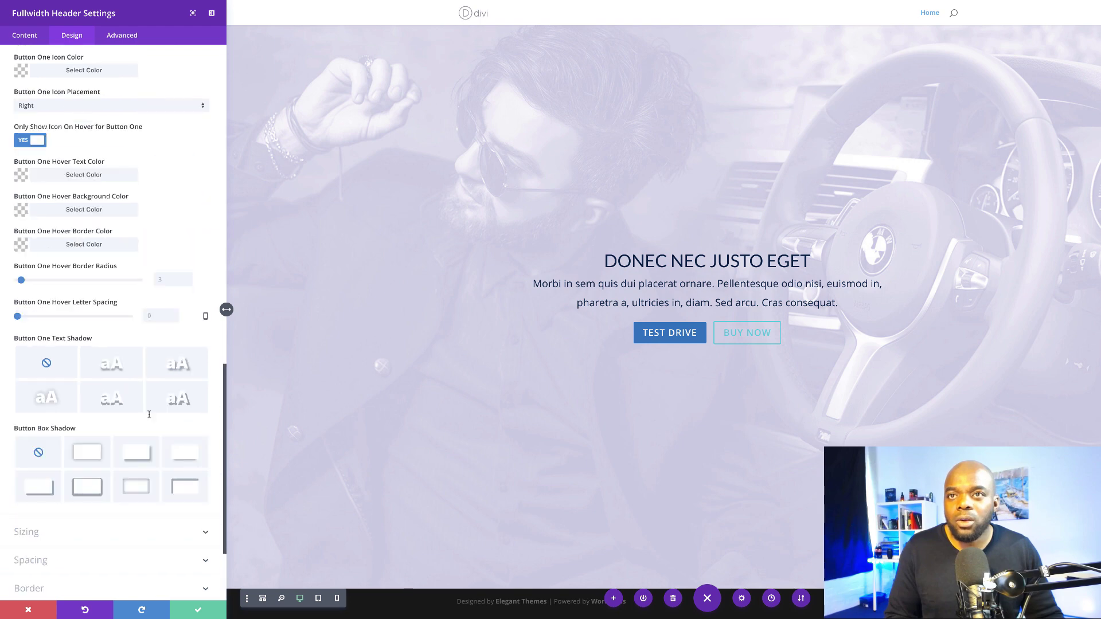
scroll(150, 418, "down", 12)
left_click(20, 166)
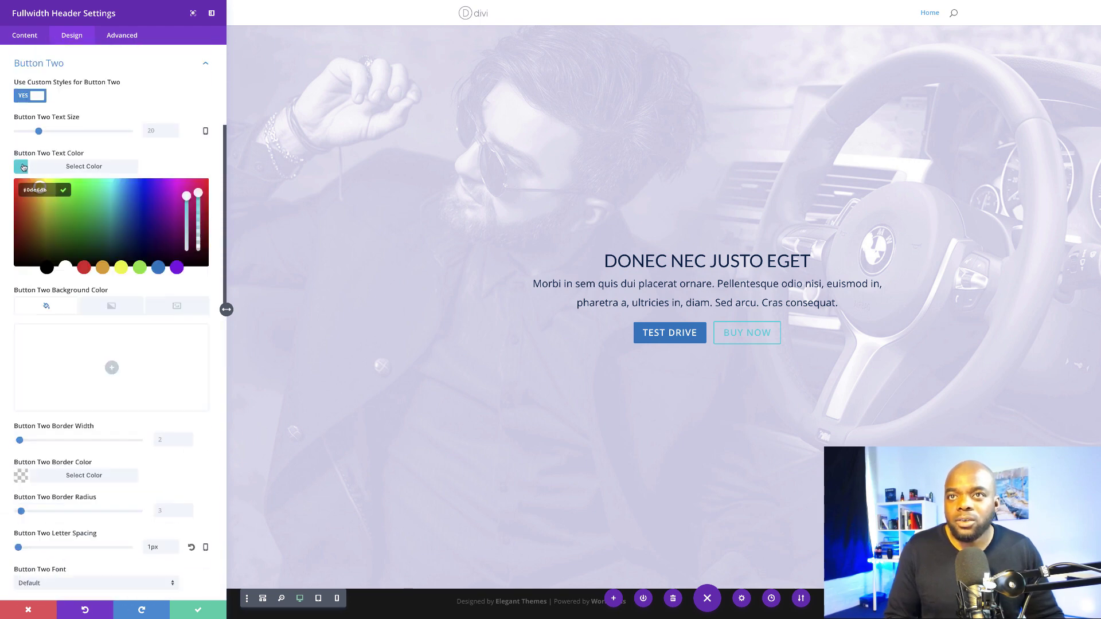
left_click(40, 190)
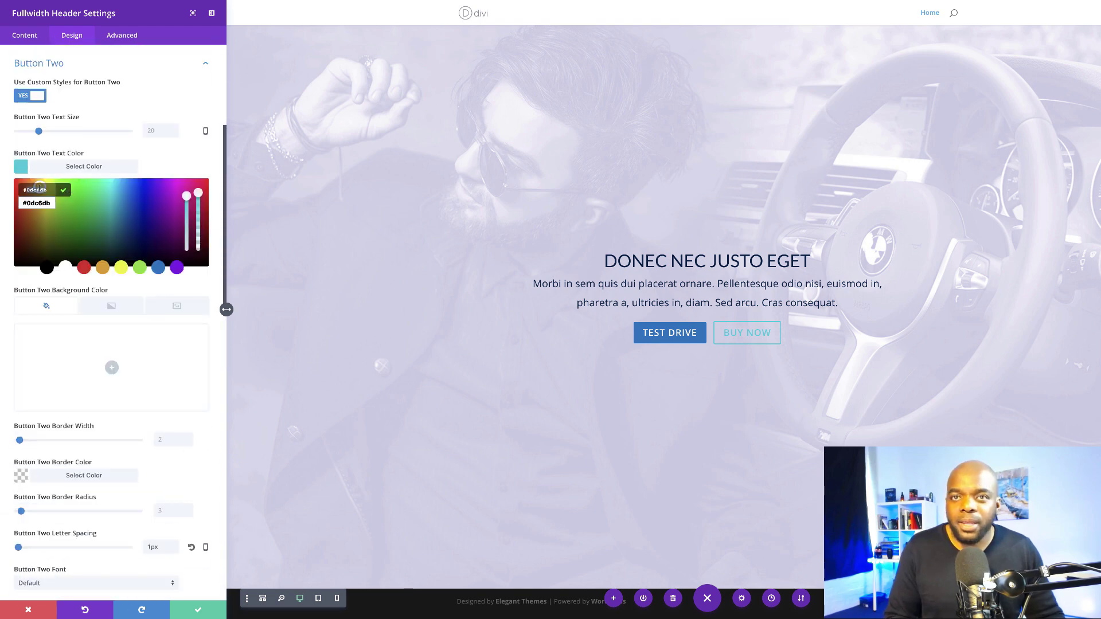
type("#002c47")
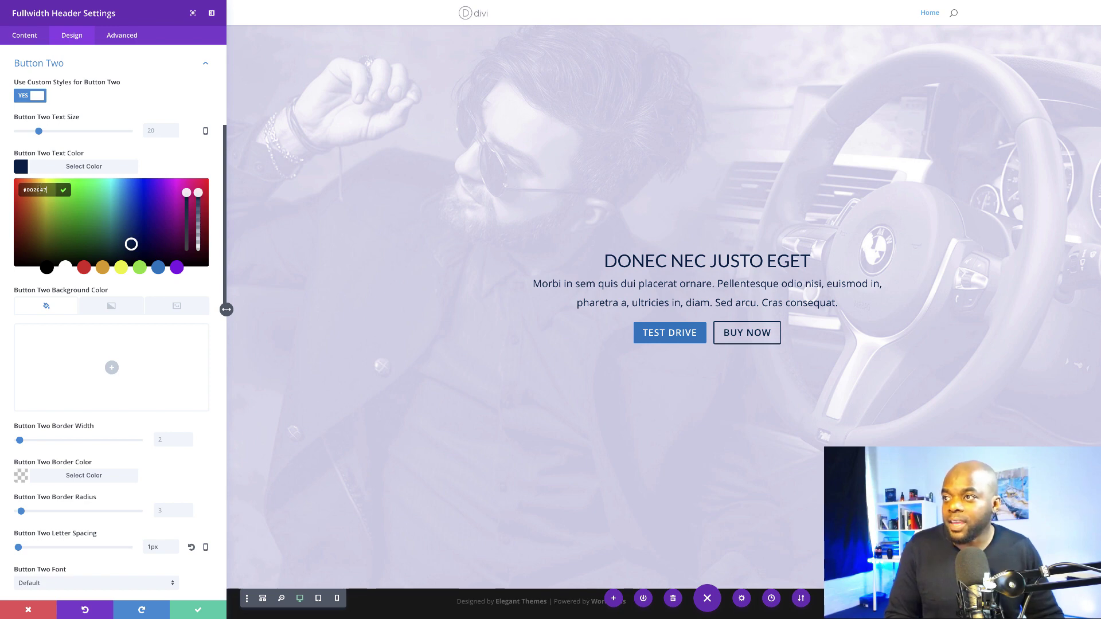
left_click(120, 227)
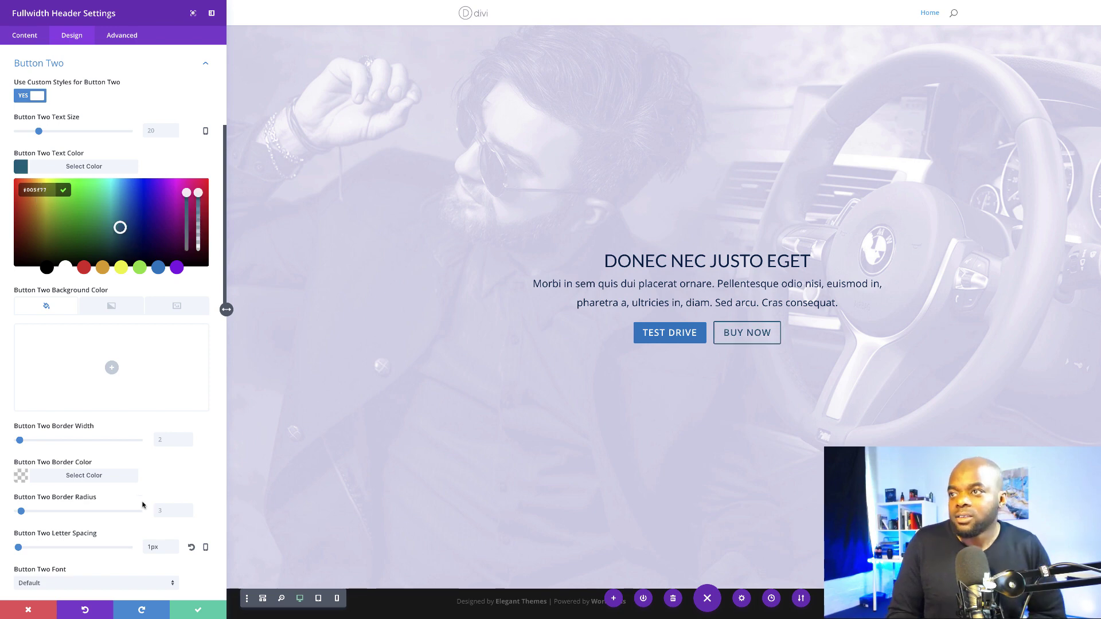
left_click(199, 611)
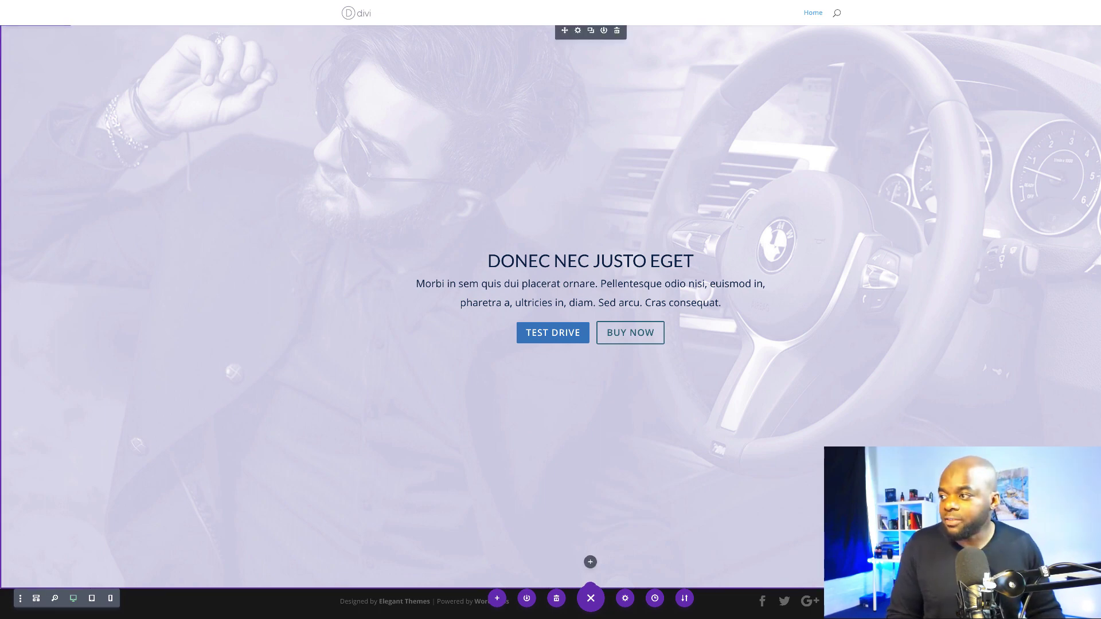
left_click(200, 1)
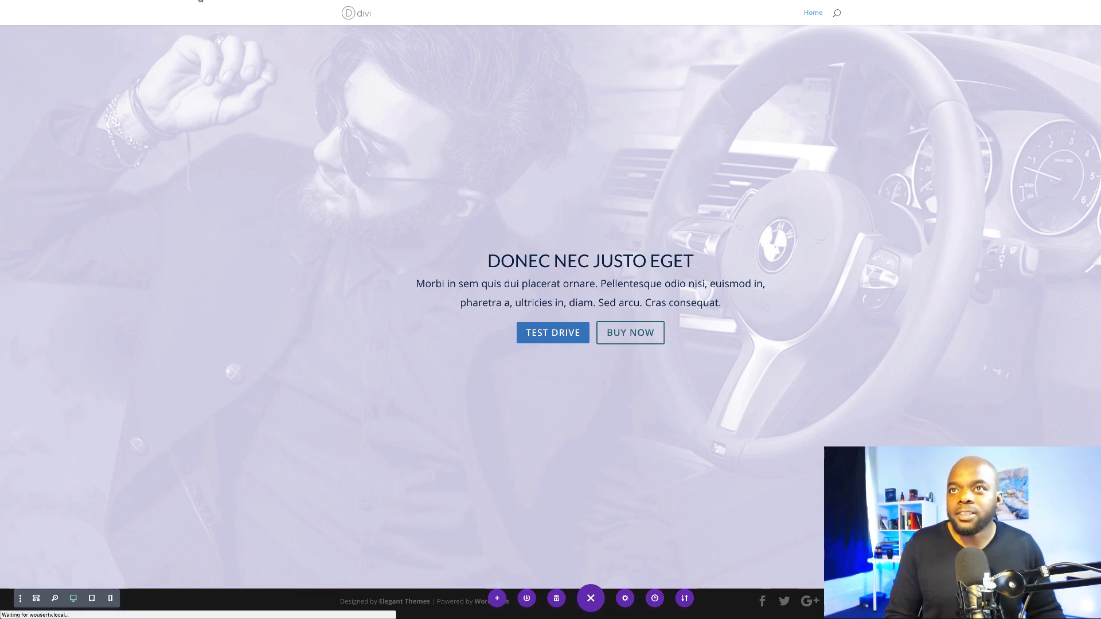